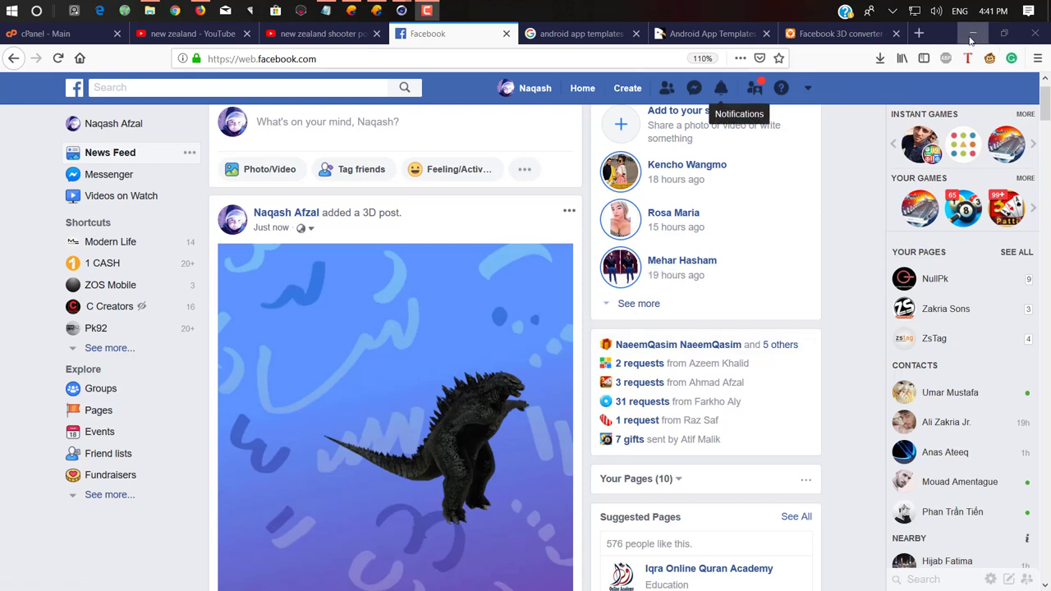
# - Orbit the Godzilla 3D model to view it from the front and sides
pyautogui.scroll(-2, 862, 243)
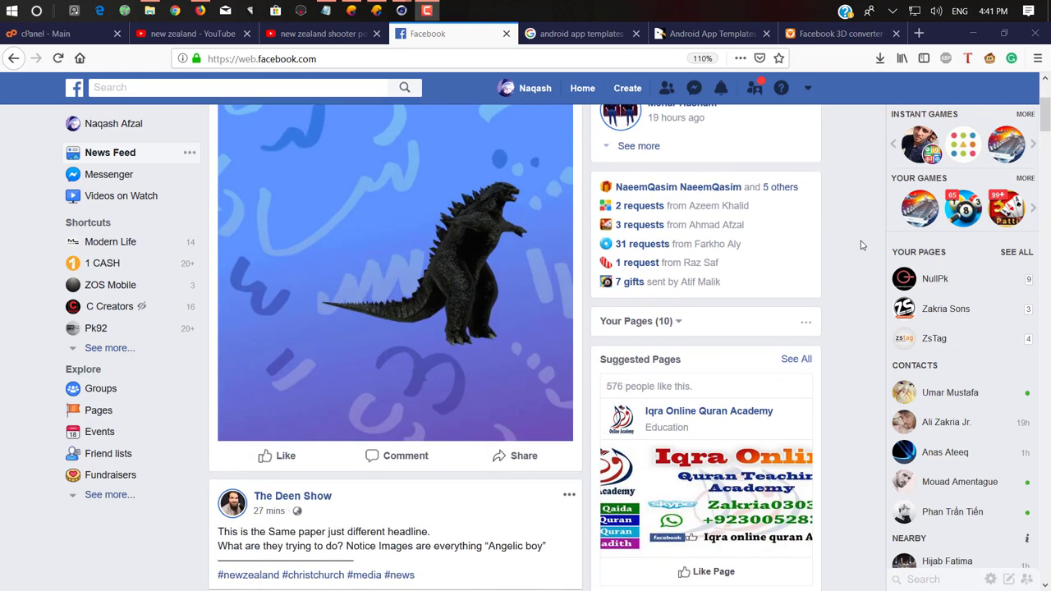
pyautogui.scroll(2, 859, 241)
pyautogui.scroll(-3, 345, 398)
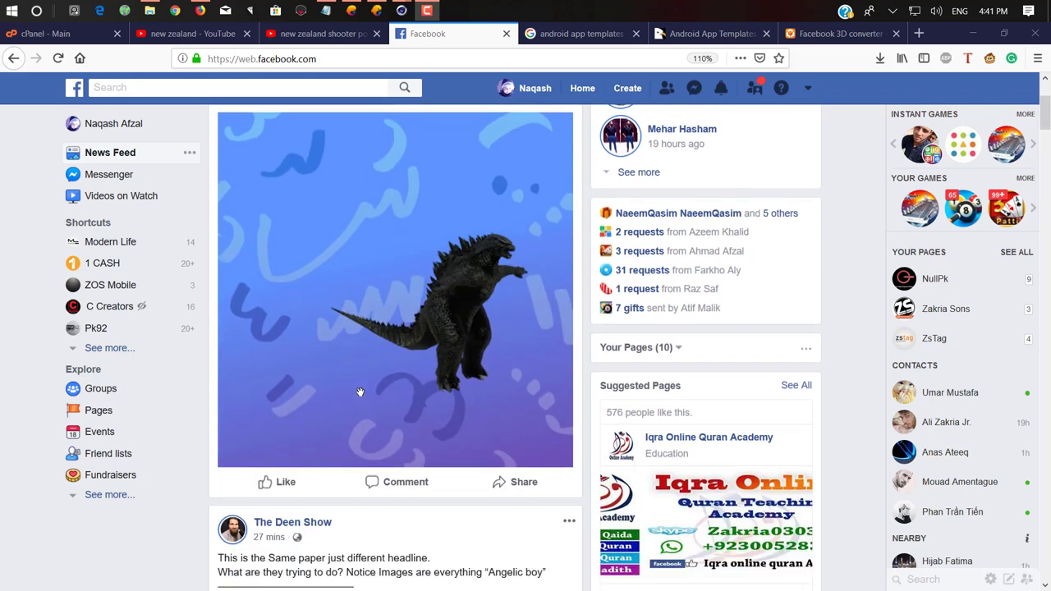
pyautogui.scroll(1, 350, 361)
pyautogui.moveTo(305, 331); pyautogui.dragTo(437, 259)
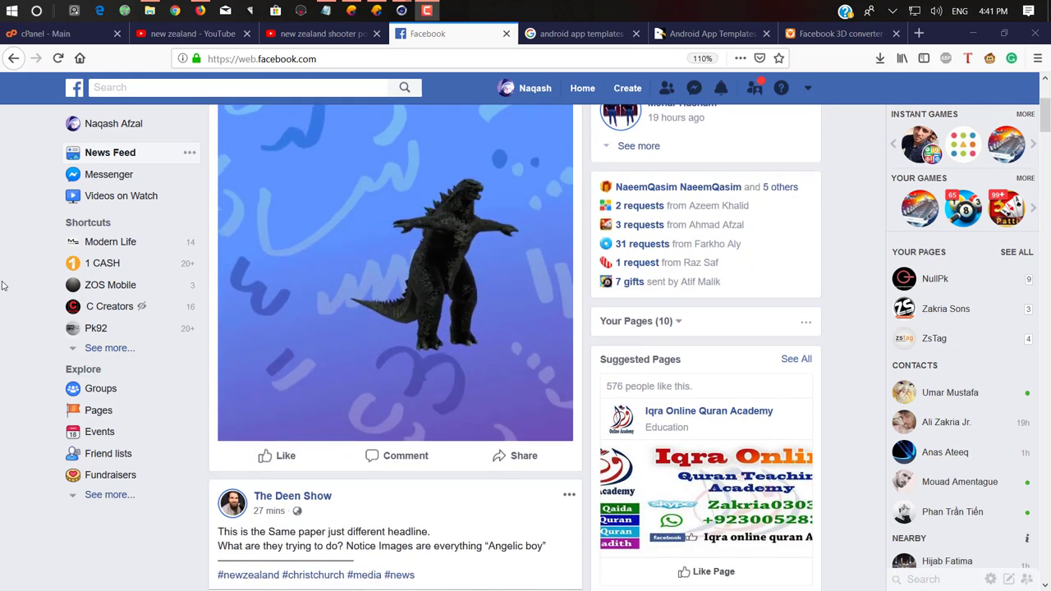
pyautogui.scroll(2, 165, 267)
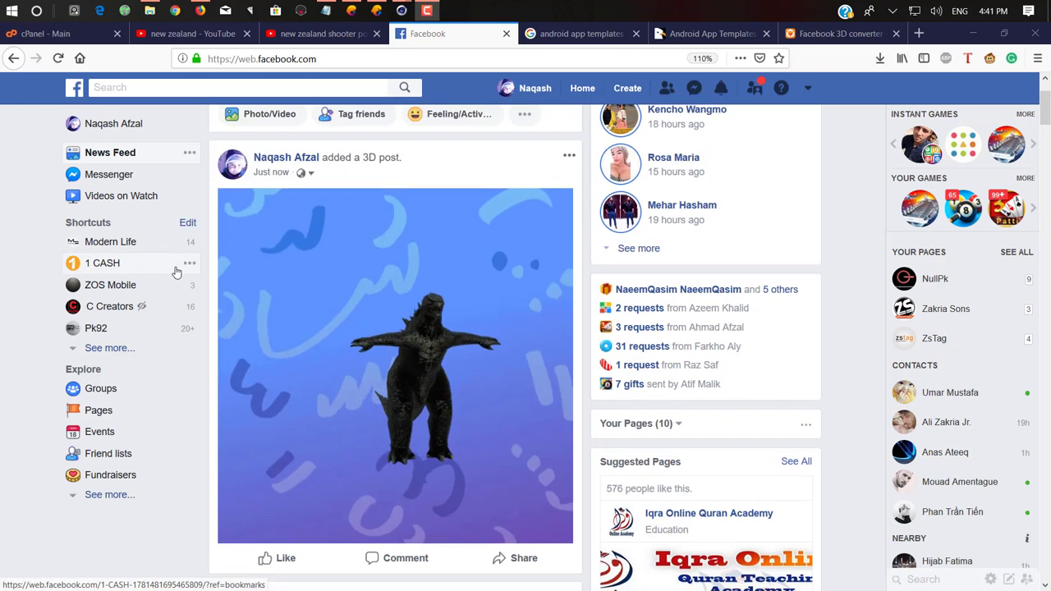
pyautogui.scroll(-1, 440, 369)
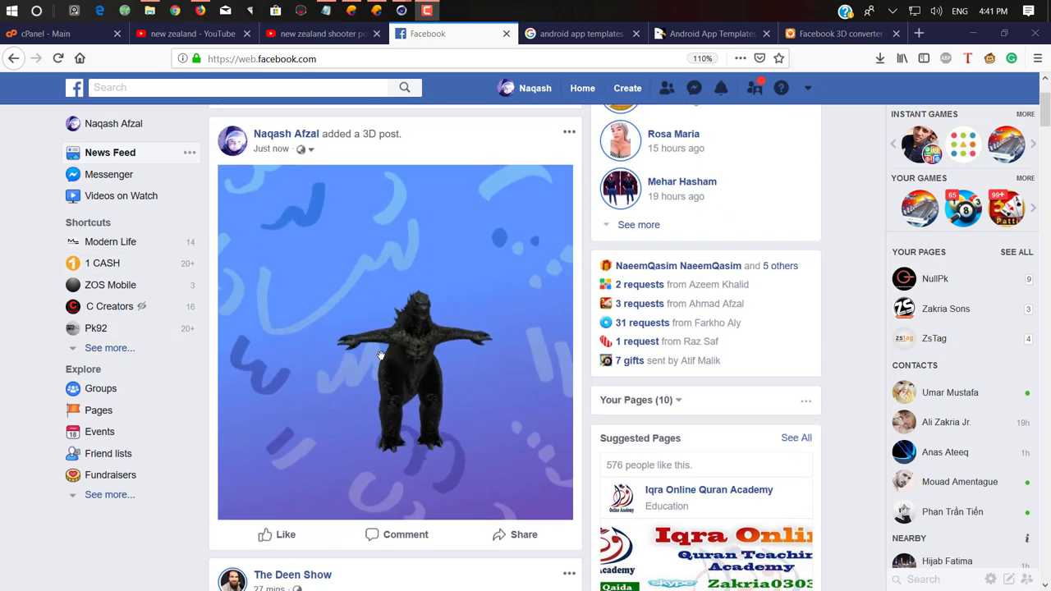
pyautogui.moveTo(421, 333)
pyautogui.mouseDown()
pyautogui.moveTo(441, 268)
pyautogui.moveTo(398, 311)
pyautogui.moveTo(457, 293)
pyautogui.mouseUp()
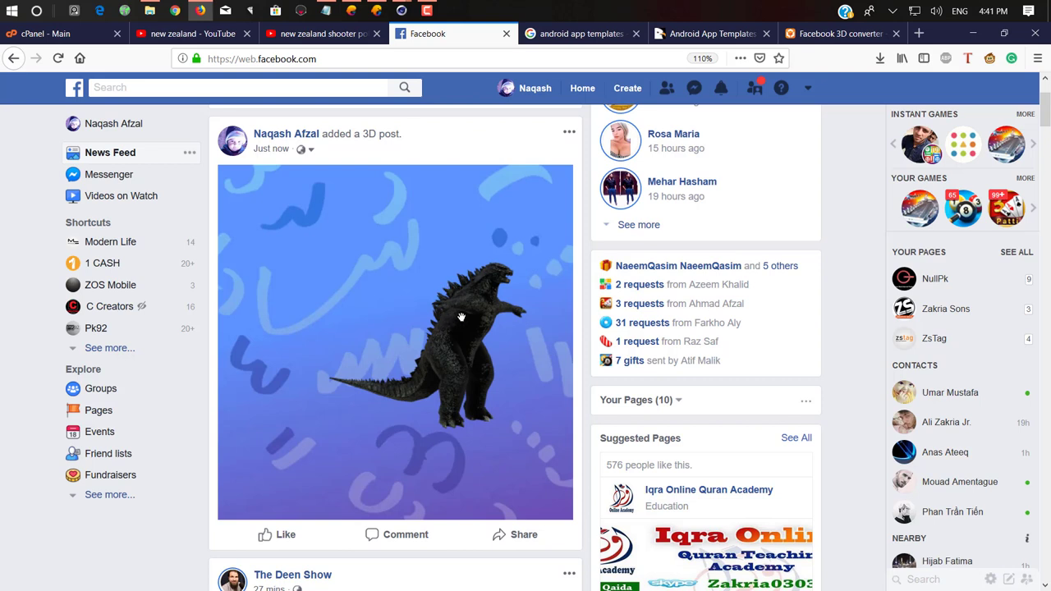
pyautogui.moveTo(463, 310); pyautogui.dragTo(391, 353)
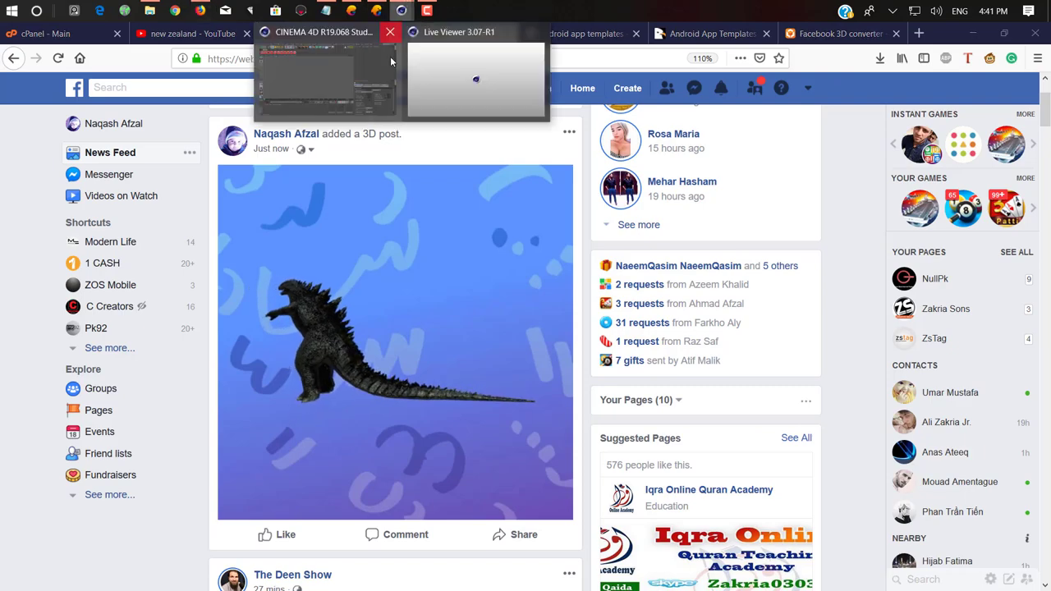
# - Bring Cinema 4D forward, dismiss the bug report prompt and orbit the empty scene
pyautogui.click(330, 96)
pyautogui.click(606, 439)
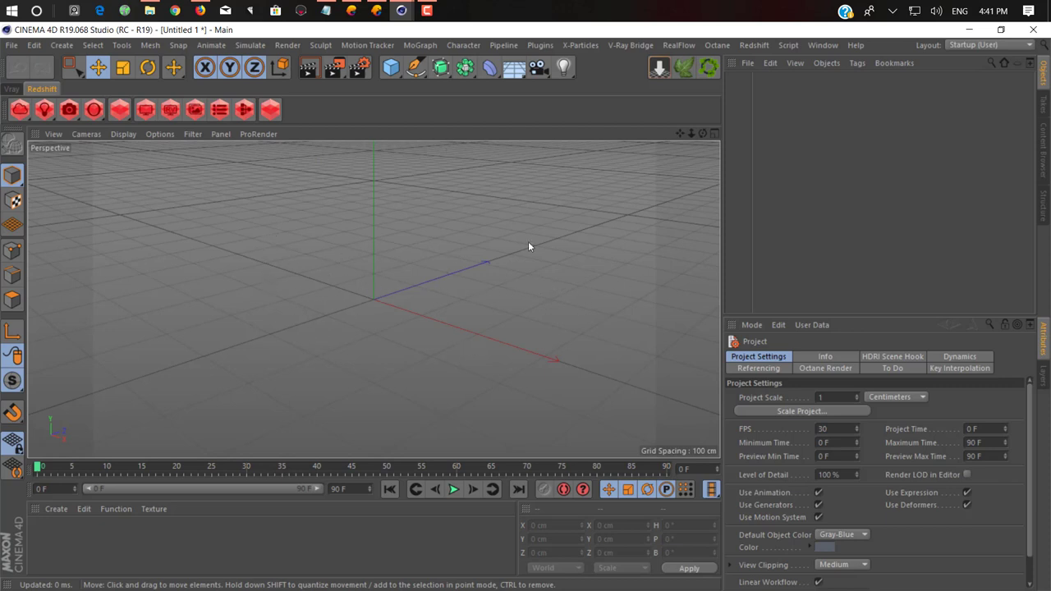
pyautogui.press('super')
pyautogui.press('super')
pyautogui.moveTo(417, 287)
pyautogui.mouseDown()
pyautogui.moveTo(346, 237)
pyautogui.moveTo(235, 278)
pyautogui.moveTo(495, 303)
pyautogui.moveTo(490, 280)
pyautogui.moveTo(380, 261)
pyautogui.moveTo(389, 250)
pyautogui.moveTo(403, 265)
pyautogui.moveTo(481, 266)
pyautogui.moveTo(401, 298)
pyautogui.moveTo(432, 297)
pyautogui.moveTo(399, 247)
pyautogui.mouseUp()
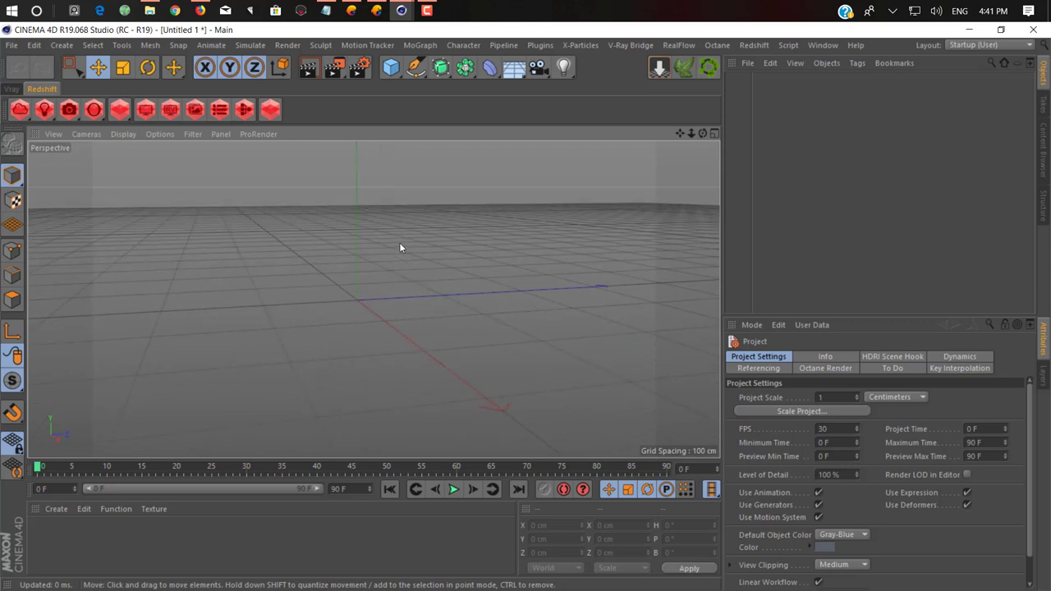
pyautogui.moveTo(391, 305); pyautogui.dragTo(391, 320)
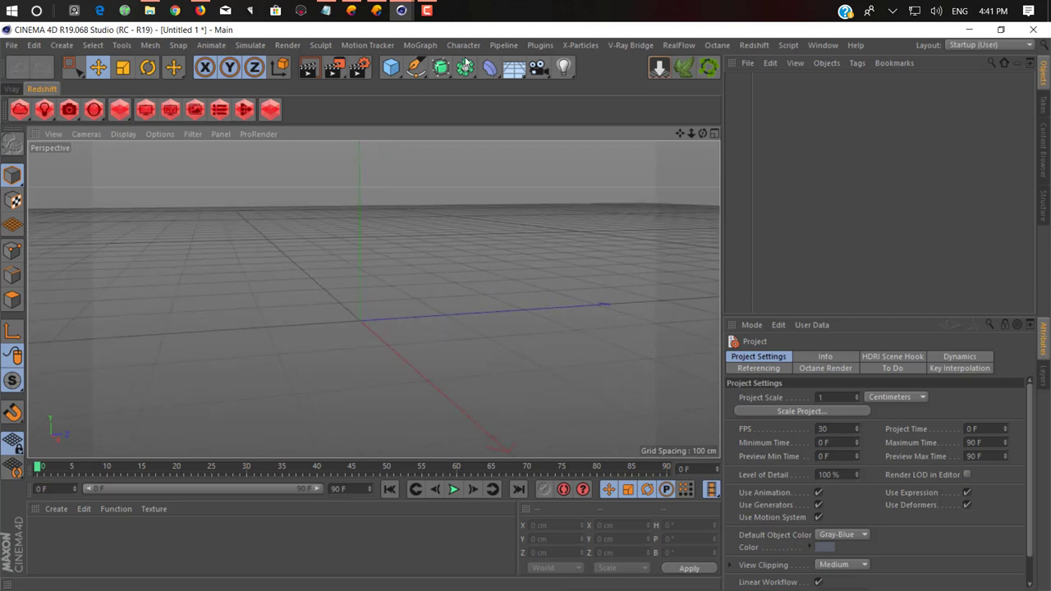
# - Add a MoGraph MoText object and change its text to NA
pyautogui.click(417, 47)
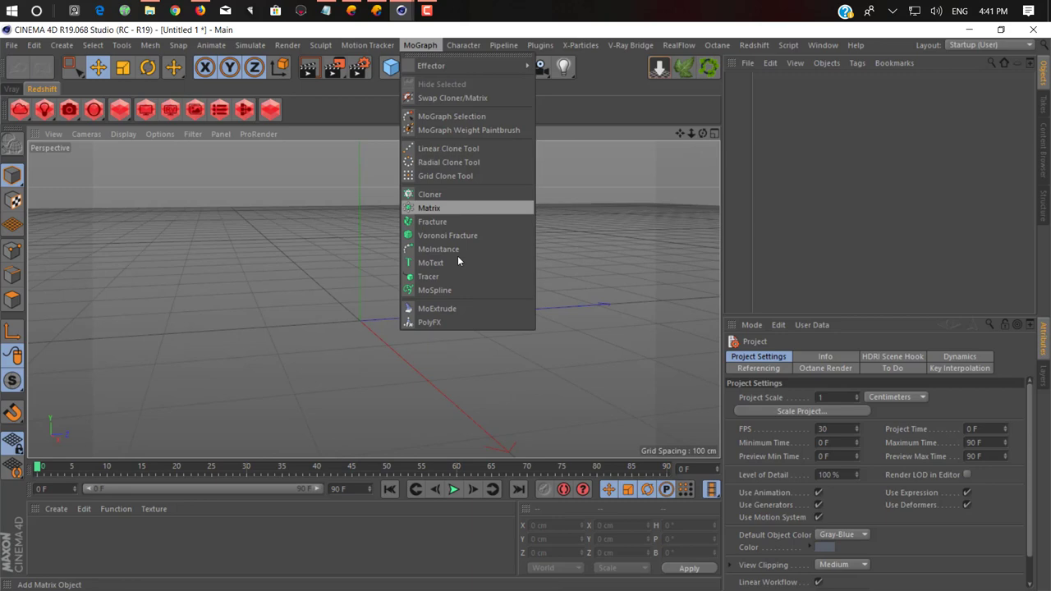
pyautogui.press('Escape')
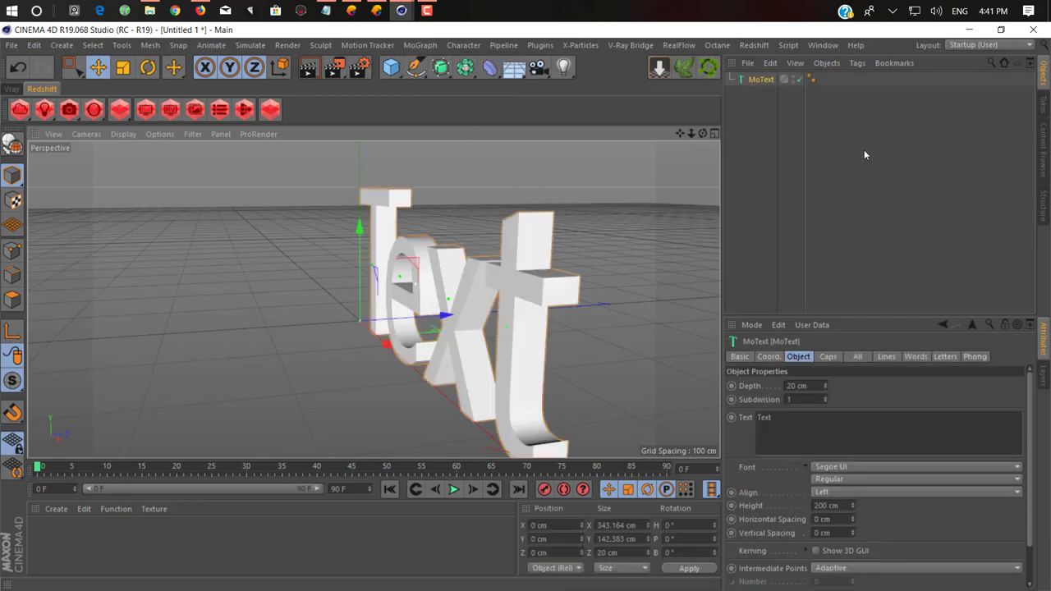
pyautogui.click(792, 418)
pyautogui.write('NA')
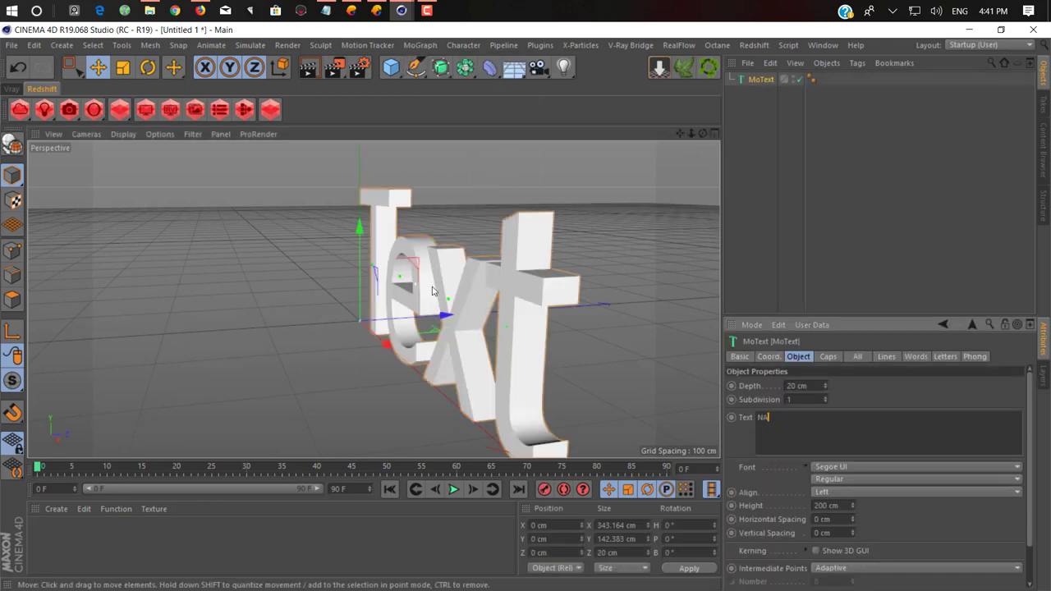
pyautogui.click(433, 290)
pyautogui.moveTo(465, 310); pyautogui.dragTo(642, 354)
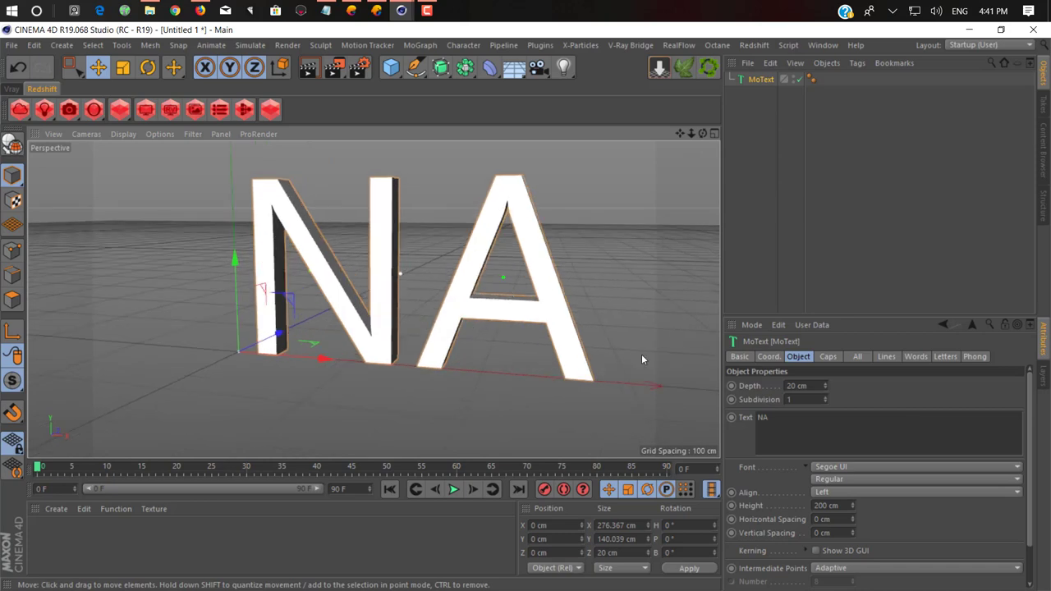
# - Set the NA text's font to Pirulen Rg
pyautogui.click(851, 466)
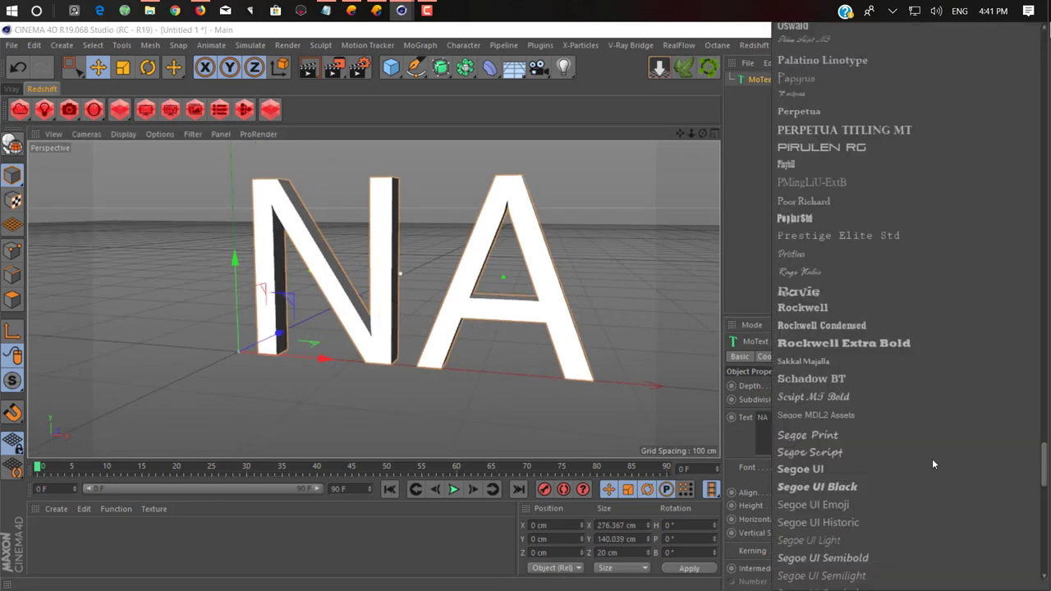
pyautogui.click(831, 147)
pyautogui.middleClick(594, 282)
pyautogui.middleClick(361, 263)
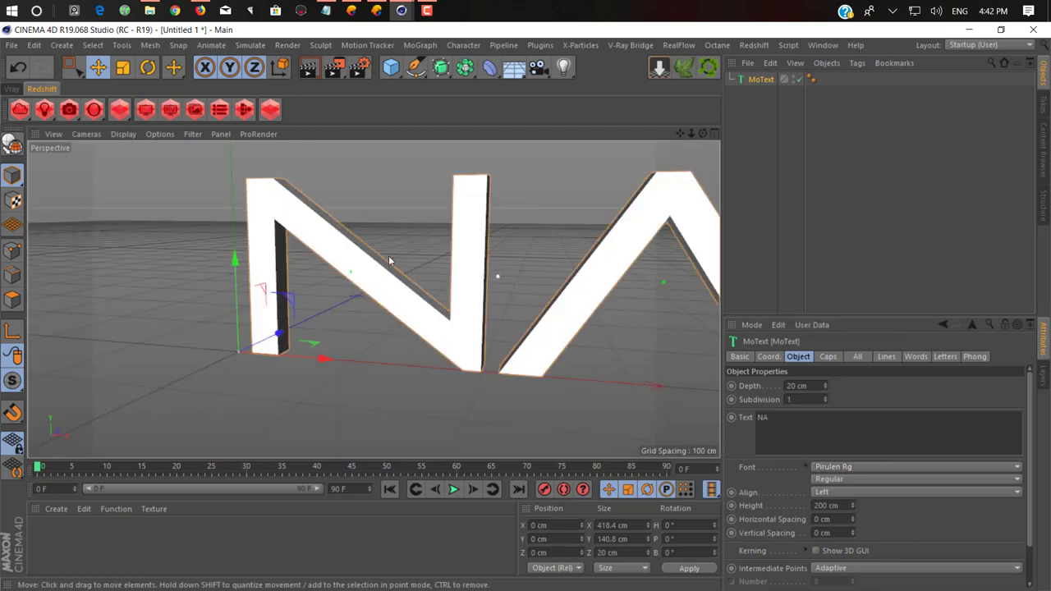
pyautogui.scroll(-3, 359, 281)
pyautogui.scroll(-3, 327, 336)
pyautogui.moveTo(328, 336); pyautogui.dragTo(386, 329)
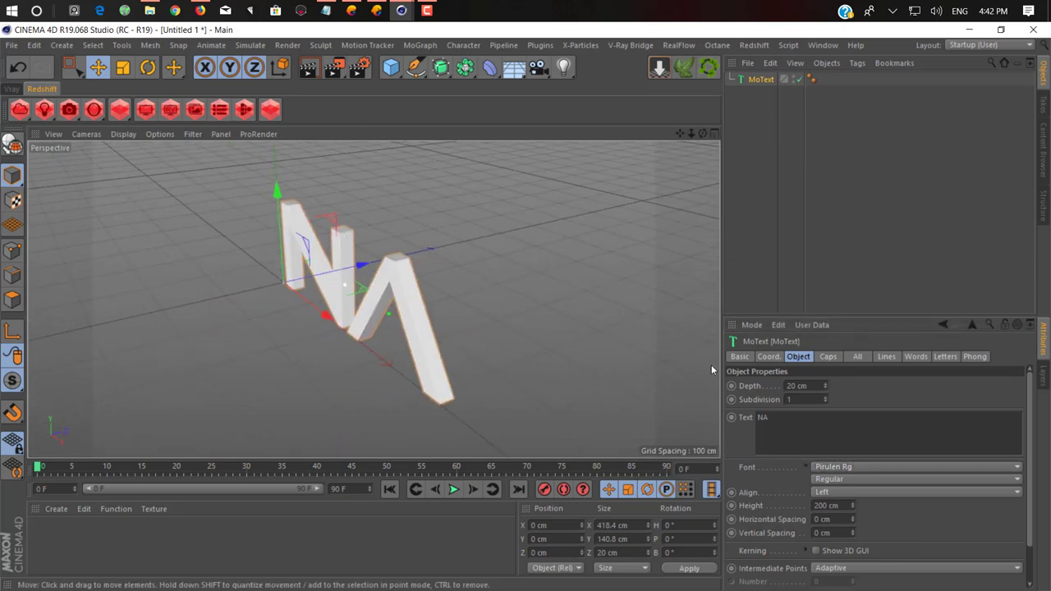
# - Extrude the text 67 cm deep and dismiss the updater window
pyautogui.moveTo(827, 386); pyautogui.dragTo(855, 384)
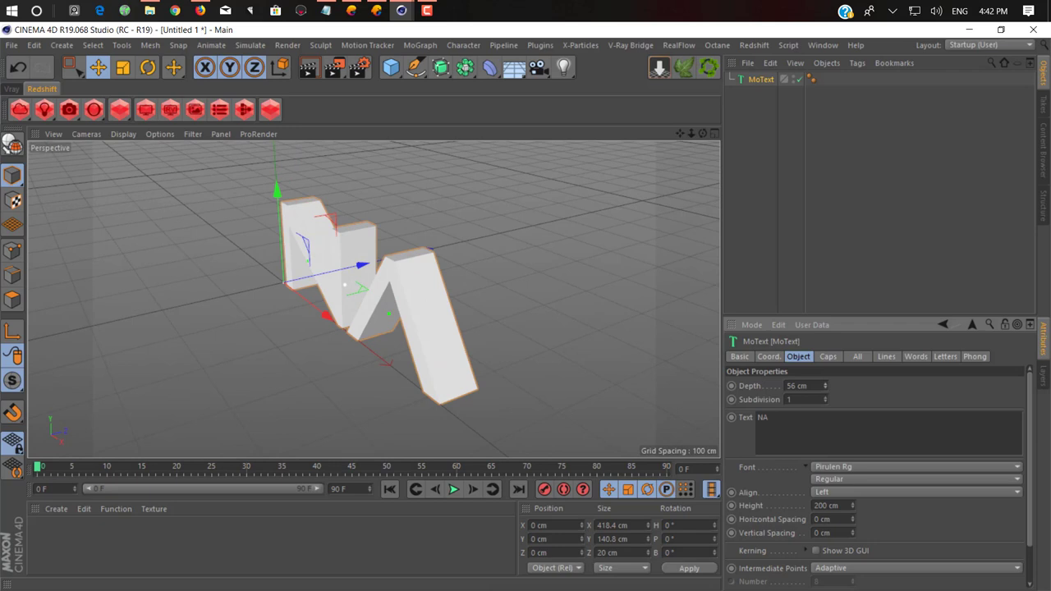
pyautogui.click(830, 356)
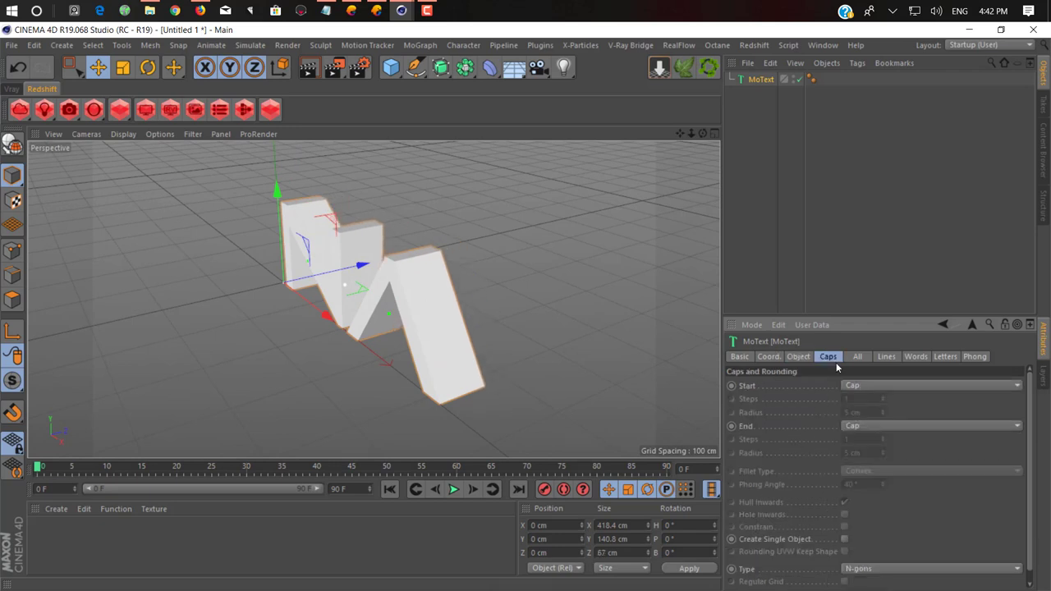
pyautogui.click(883, 391)
pyautogui.click(867, 427)
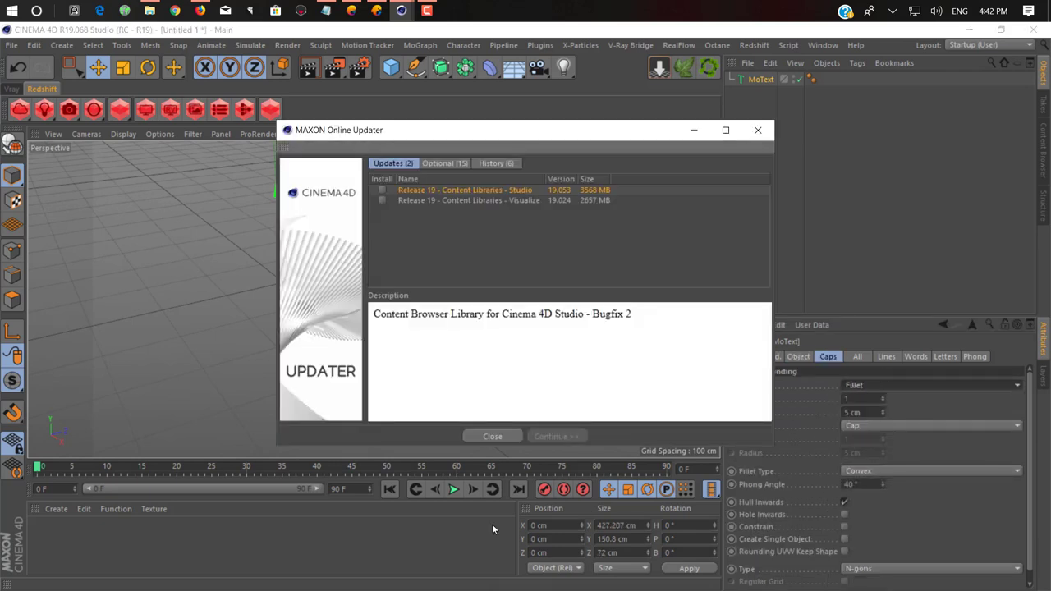
pyautogui.click(510, 438)
pyautogui.moveTo(446, 375); pyautogui.dragTo(534, 374)
# - Give the front cap a Fillet Cap with more fillet steps for smoother edges
pyautogui.click(899, 385)
pyautogui.click(858, 440)
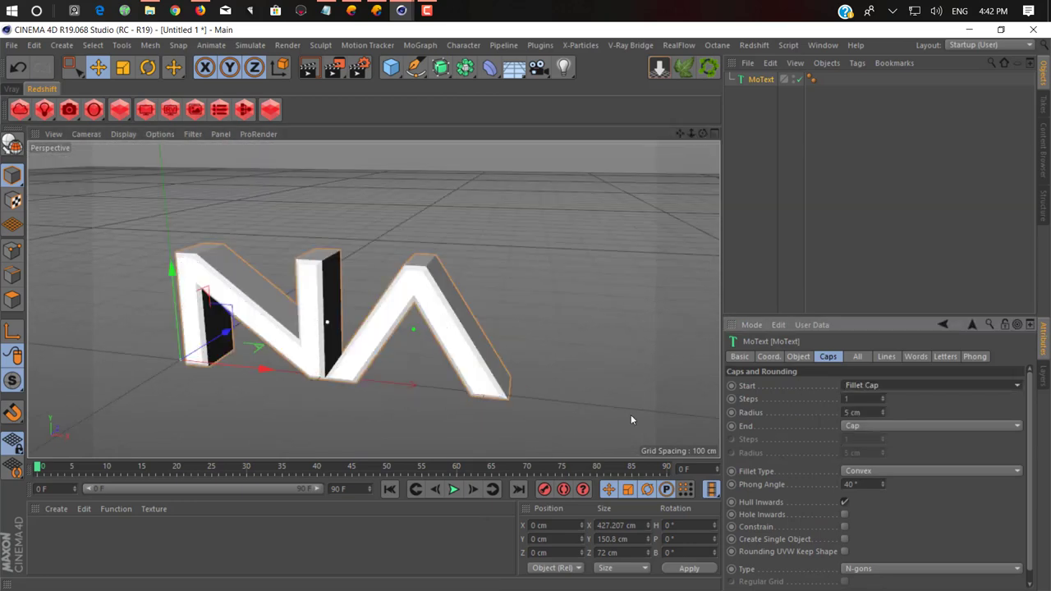
pyautogui.moveTo(630, 415)
pyautogui.mouseDown()
pyautogui.moveTo(271, 351)
pyautogui.moveTo(468, 328)
pyautogui.moveTo(457, 342)
pyautogui.mouseUp()
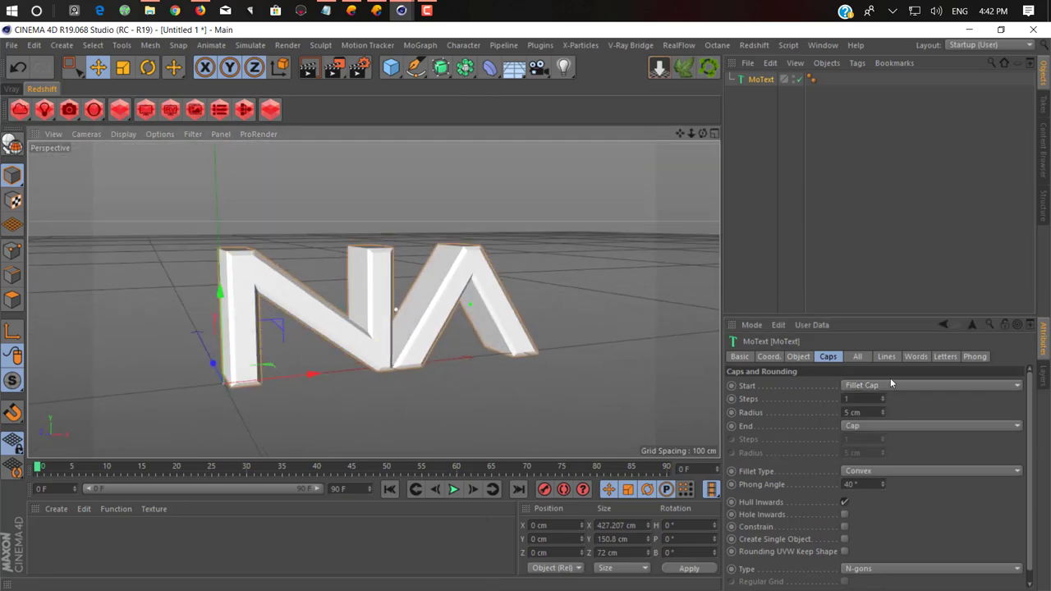
pyautogui.click(799, 356)
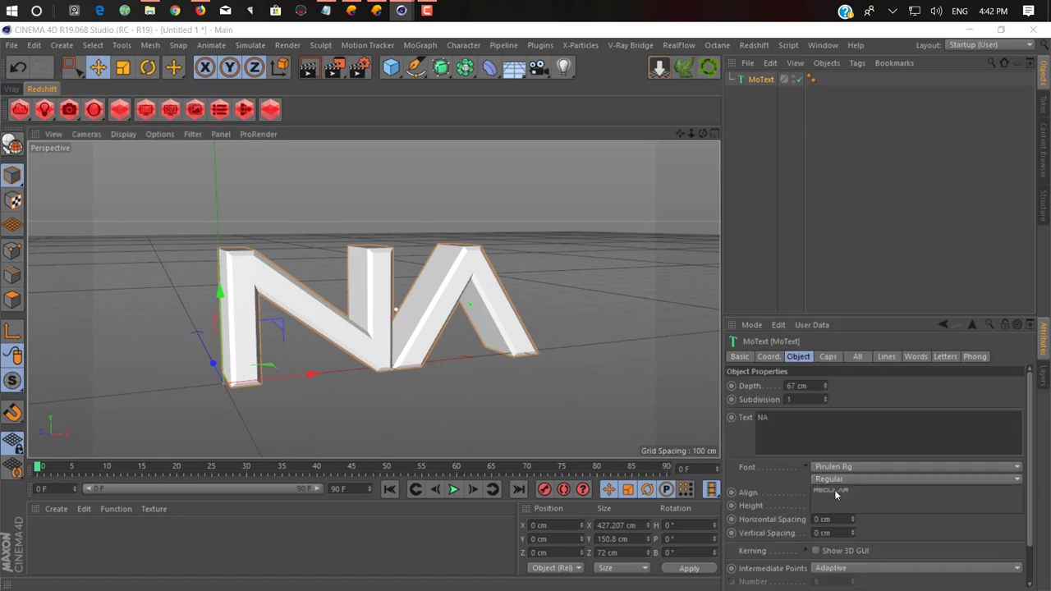
pyautogui.click(838, 358)
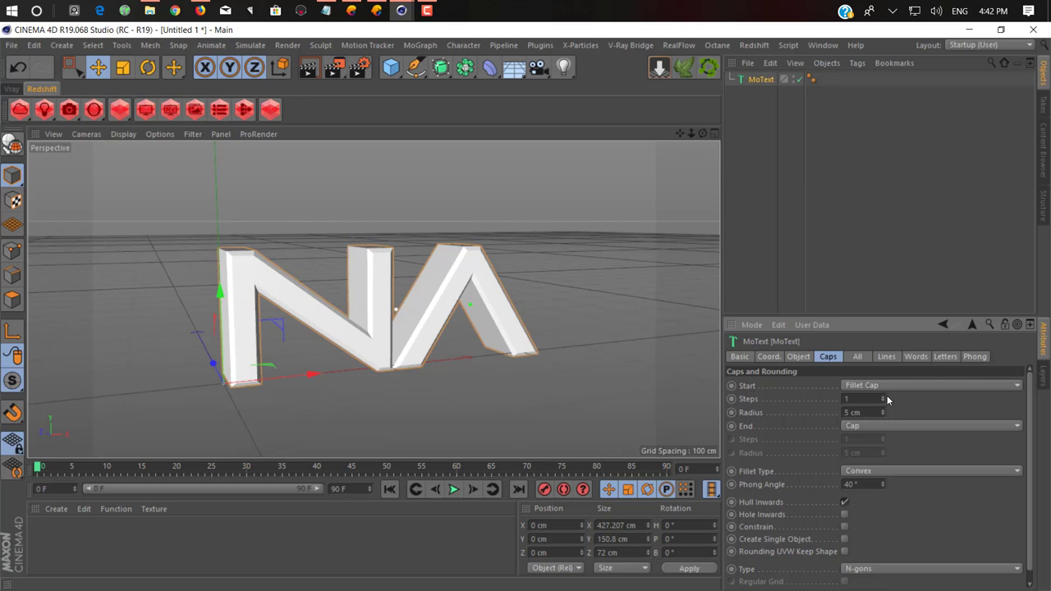
pyautogui.moveTo(884, 399); pyautogui.dragTo(887, 386)
pyautogui.scroll(1, 321, 329)
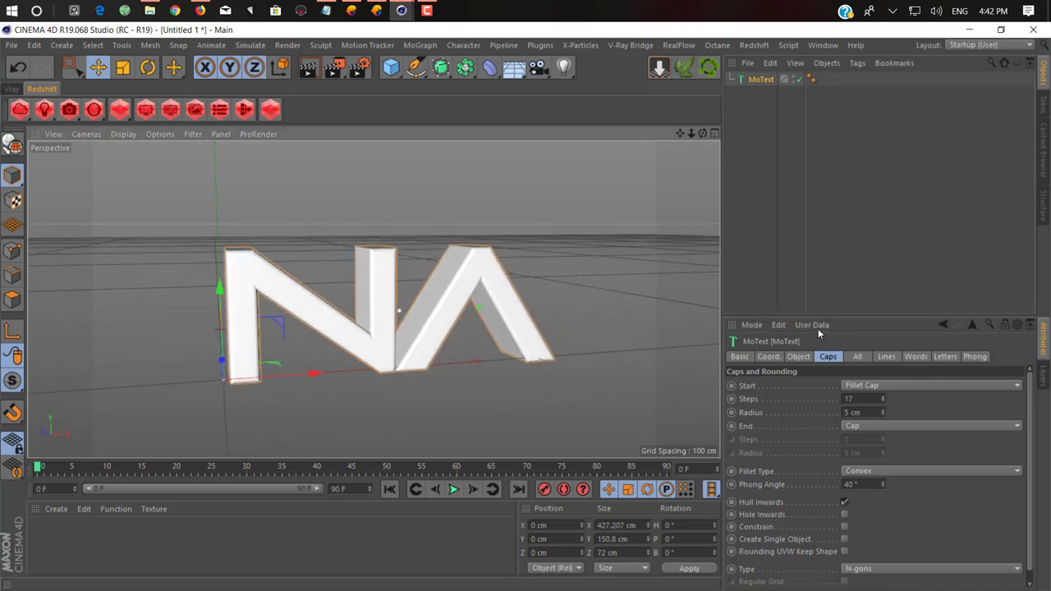
# - Widen the horizontal letter spacing to 24 cm
pyautogui.click(799, 357)
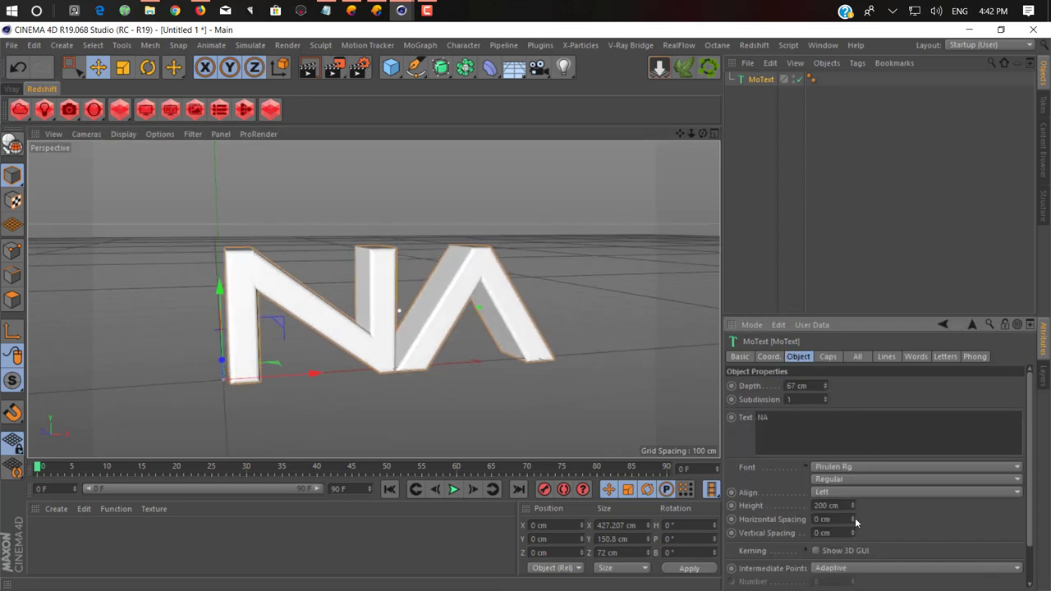
pyautogui.moveTo(856, 523); pyautogui.dragTo(856, 515)
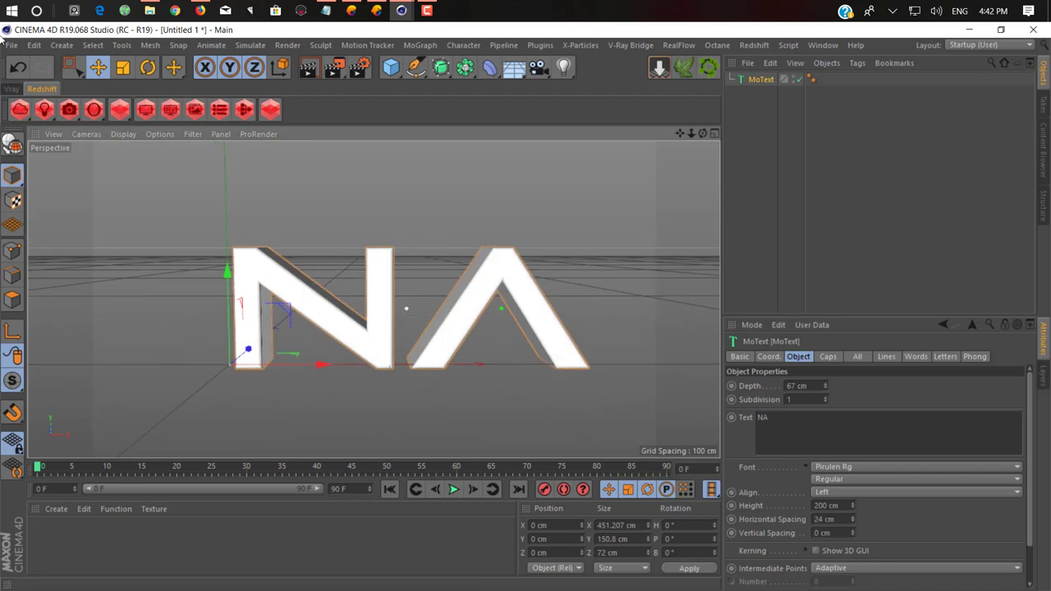
pyautogui.click(10, 45)
pyautogui.moveTo(33, 294)
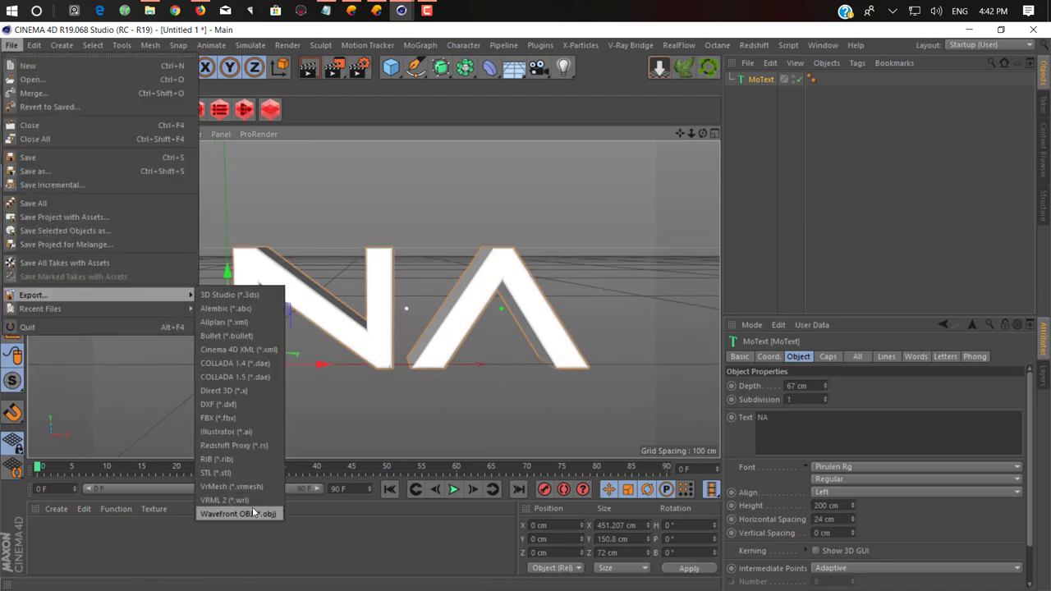
# - Export the NA model as a Wavefront OBJ to the Desktop with default settings
pyautogui.click(259, 514)
pyautogui.write('name')
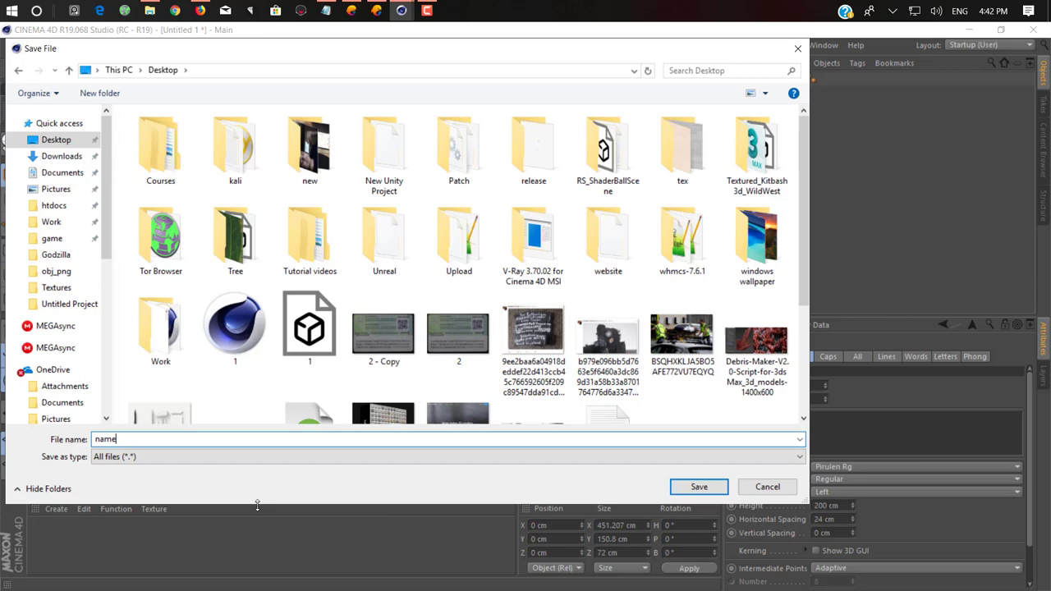
pyautogui.press('Return')
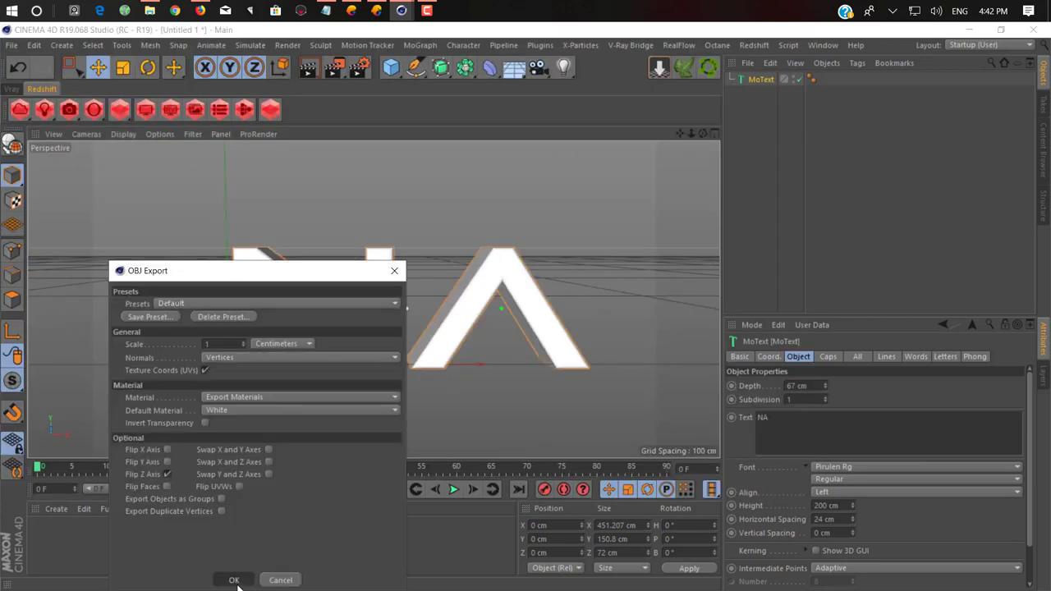
pyautogui.click(234, 579)
pyautogui.click(200, 10)
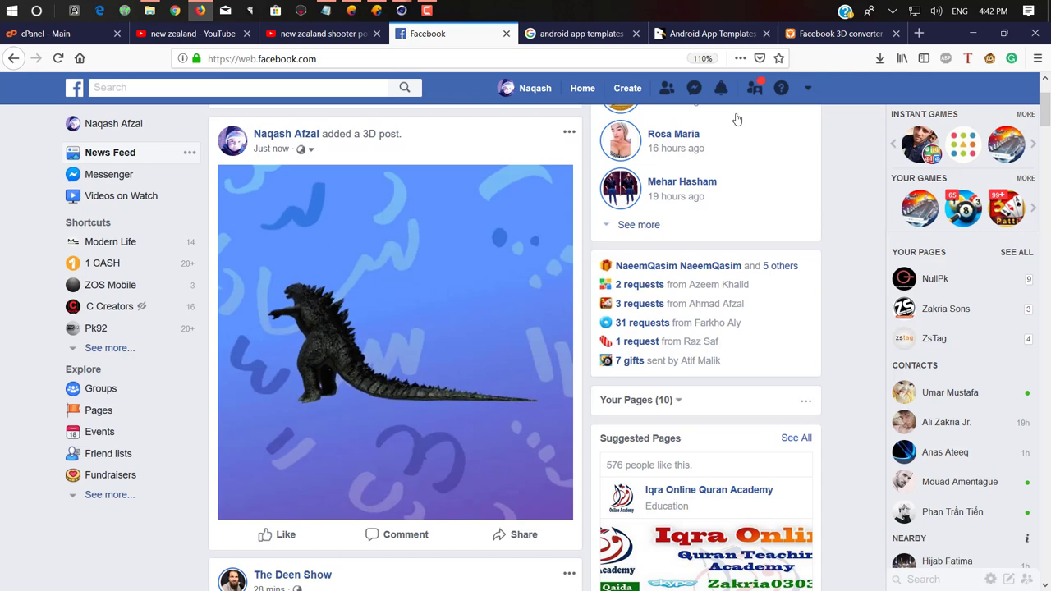
# - On the Boxshot converter page, start Load 3D Model and browse the Desktop folder
pyautogui.click(823, 33)
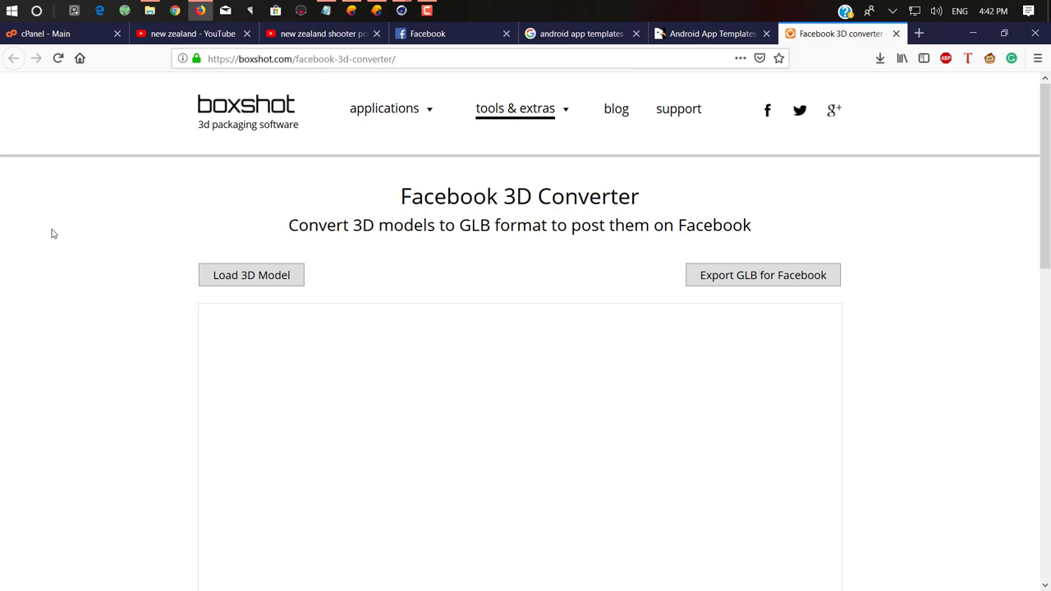
pyautogui.scroll(-2, 52, 234)
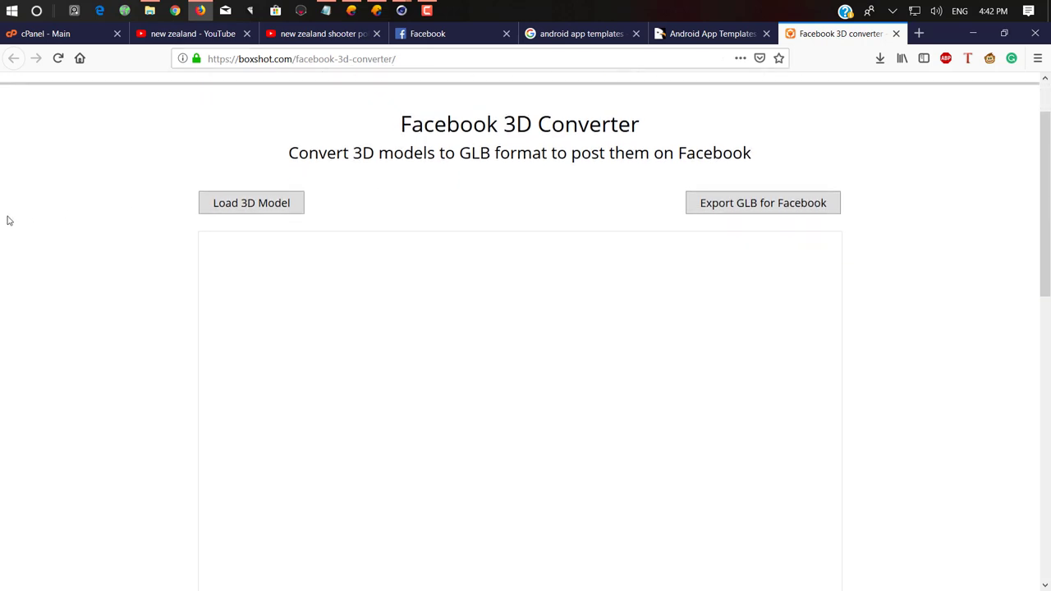
pyautogui.scroll(2, 9, 216)
pyautogui.scroll(-2, 101, 195)
pyautogui.scroll(2, 103, 195)
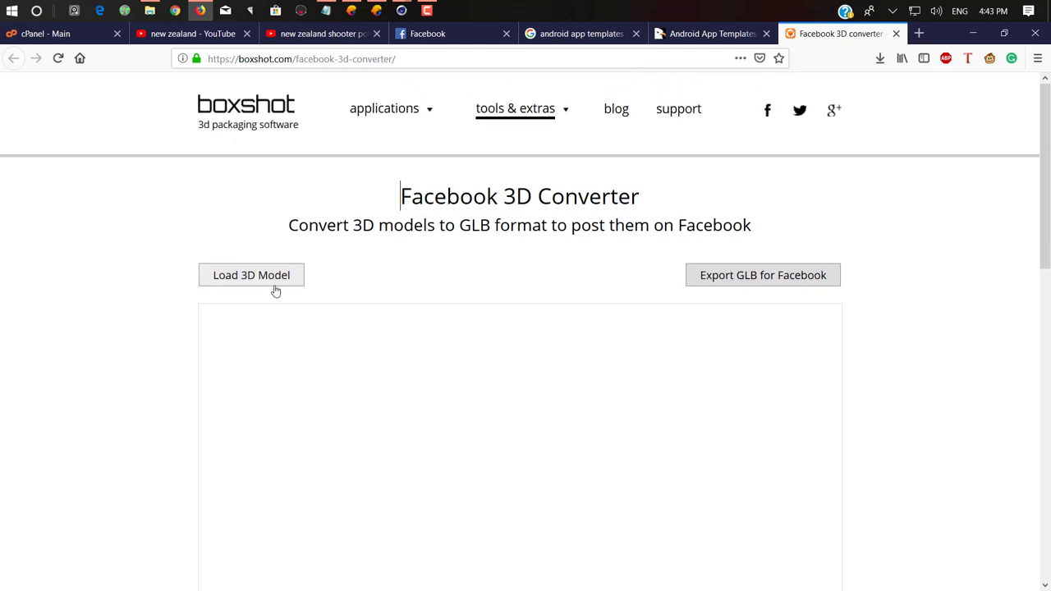
pyautogui.click(229, 278)
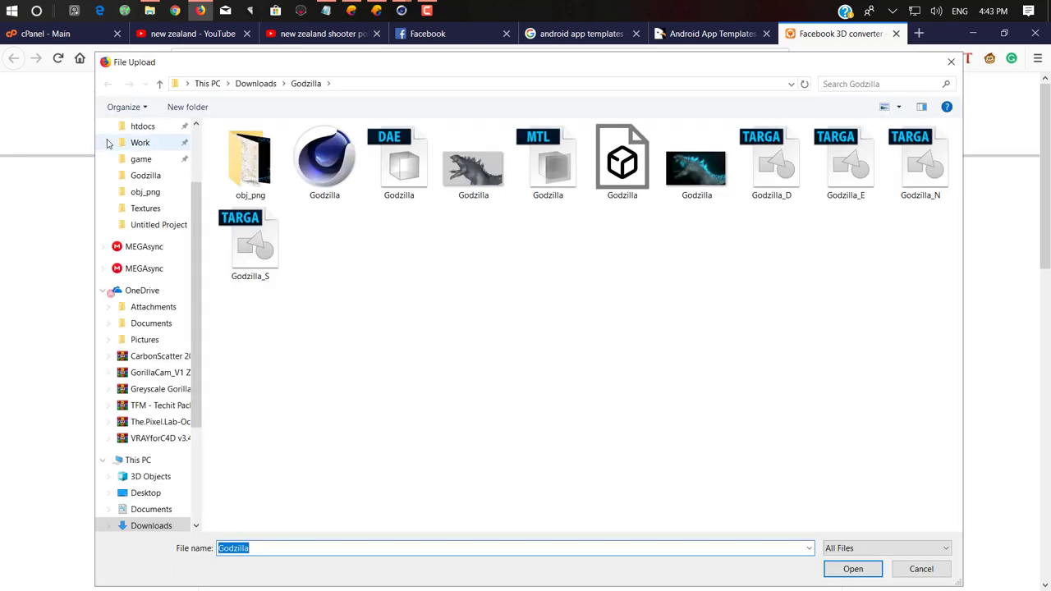
pyautogui.scroll(2, 143, 167)
pyautogui.click(145, 153)
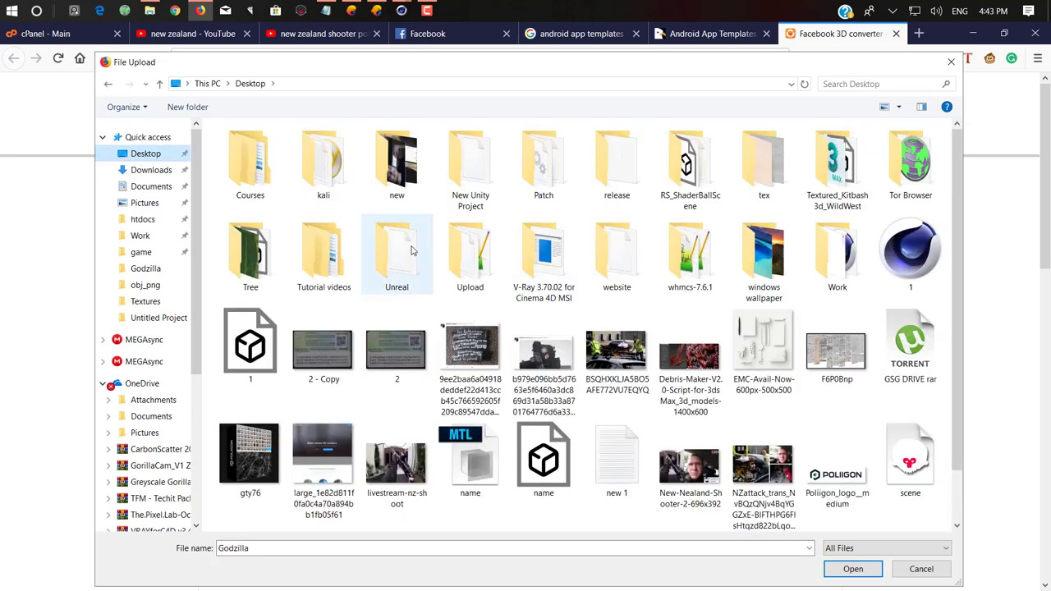
pyautogui.scroll(-1, 394, 239)
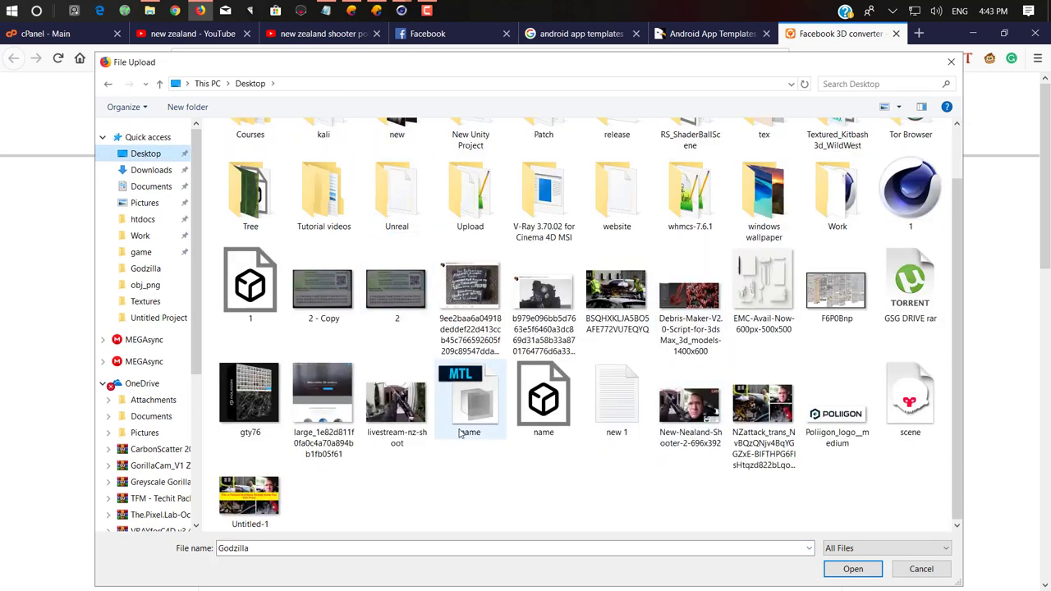
# - Load the 'name' model and save it as a GLB file for Facebook
pyautogui.doubleClick(540, 416)
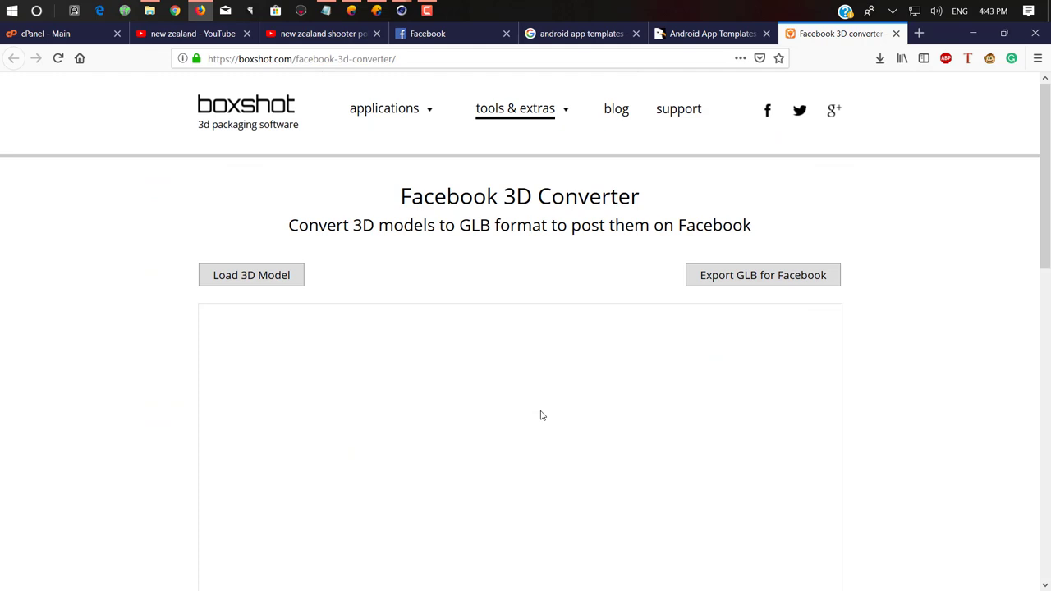
pyautogui.scroll(-2, 172, 275)
pyautogui.scroll(2, 404, 249)
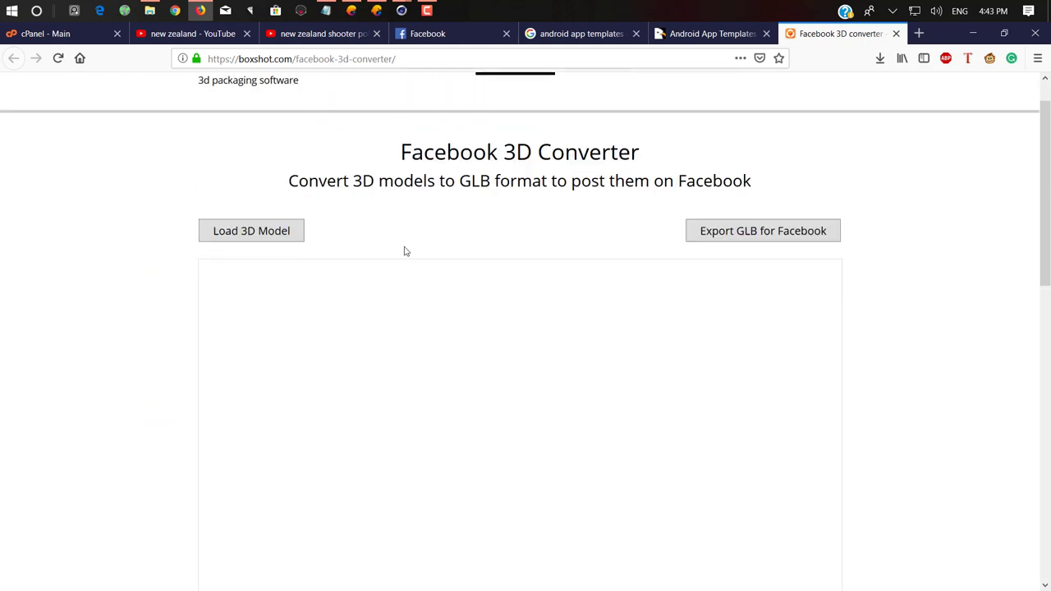
pyautogui.click(698, 287)
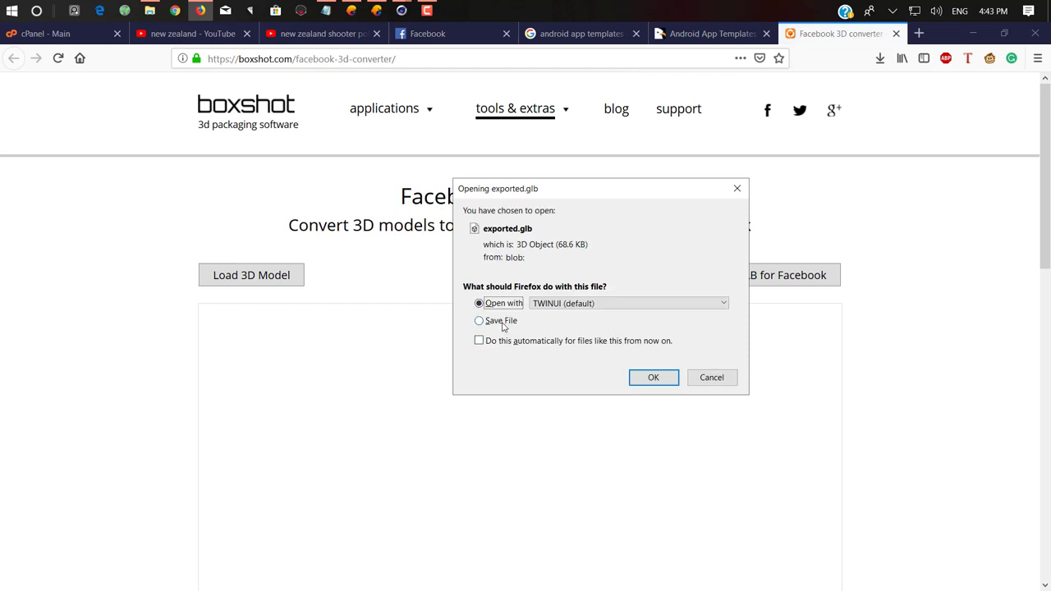
pyautogui.click(505, 325)
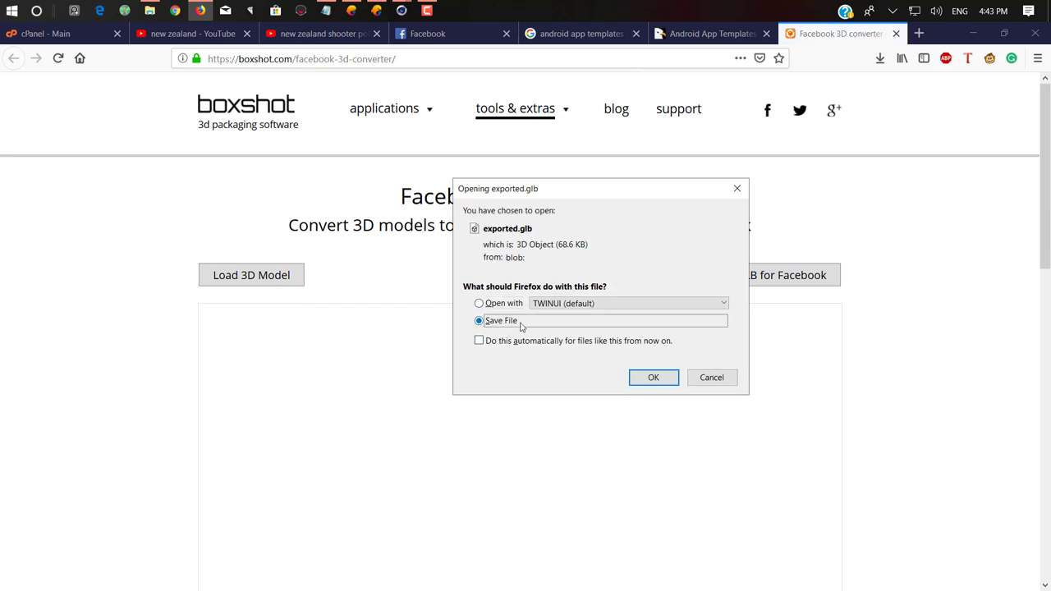
pyautogui.click(706, 379)
# - Set the default material's diffuse colour to blue
pyautogui.scroll(-1, 423, 258)
pyautogui.scroll(-5, 424, 258)
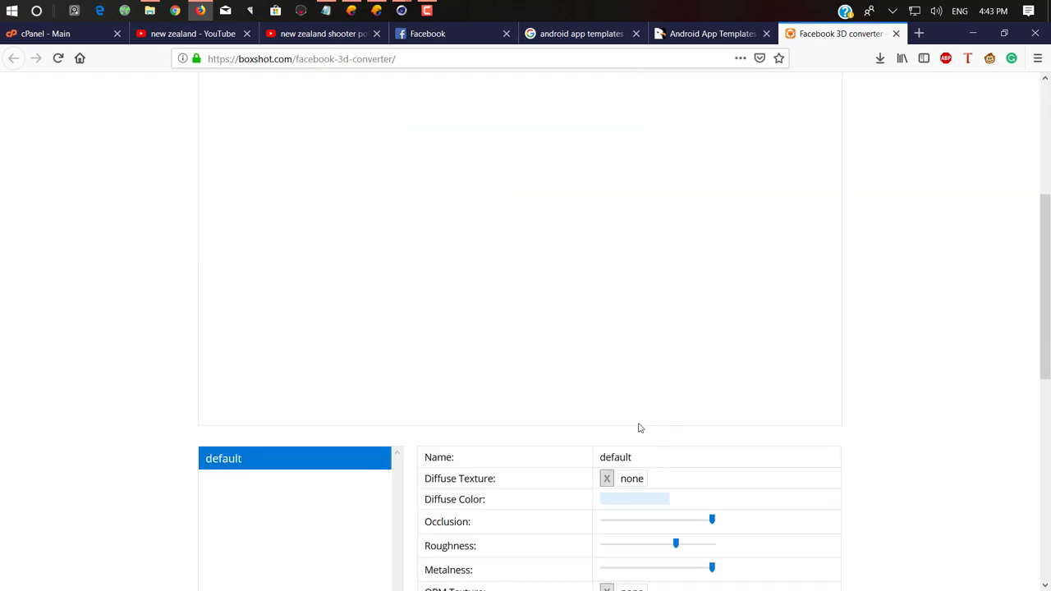
pyautogui.click(661, 502)
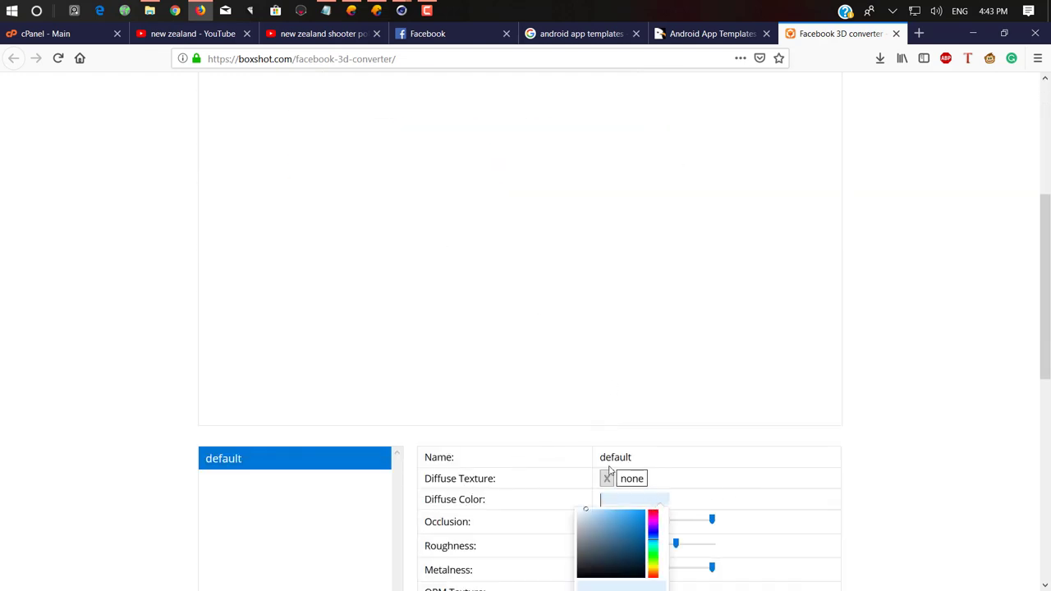
pyautogui.click(630, 536)
pyautogui.click(988, 523)
pyautogui.scroll(-5, 816, 441)
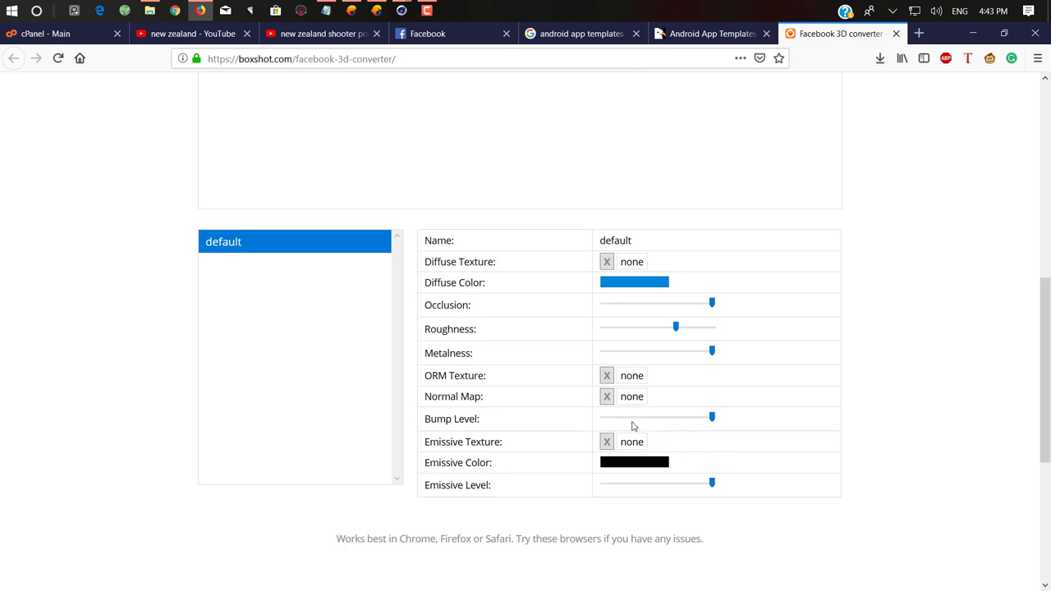
pyautogui.scroll(10, 632, 425)
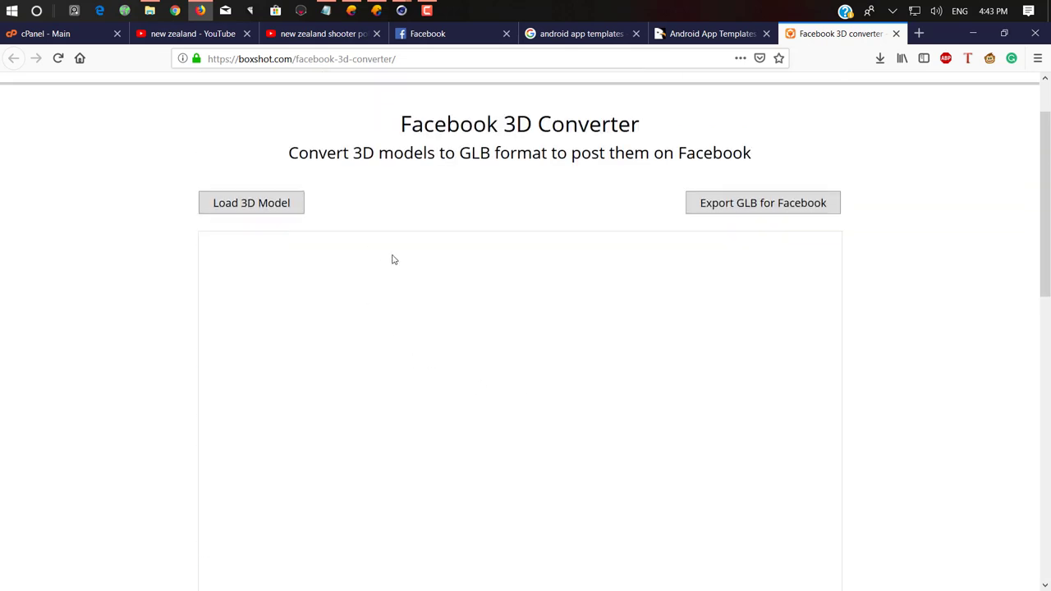
pyautogui.scroll(2, 66, 248)
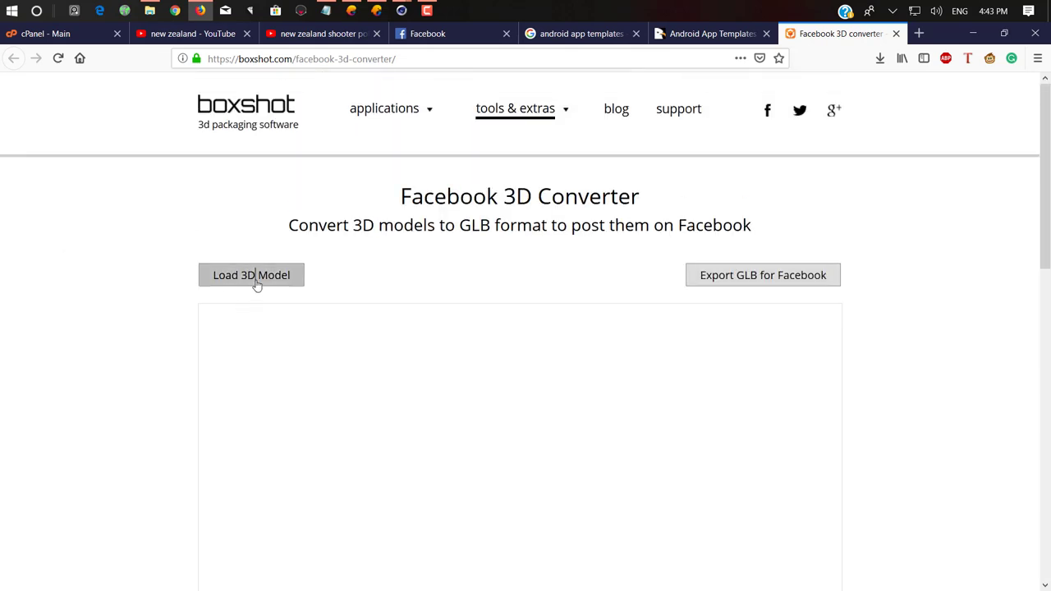
# - Load the Godzilla model from the Downloads > Godzilla folder
pyautogui.click(257, 284)
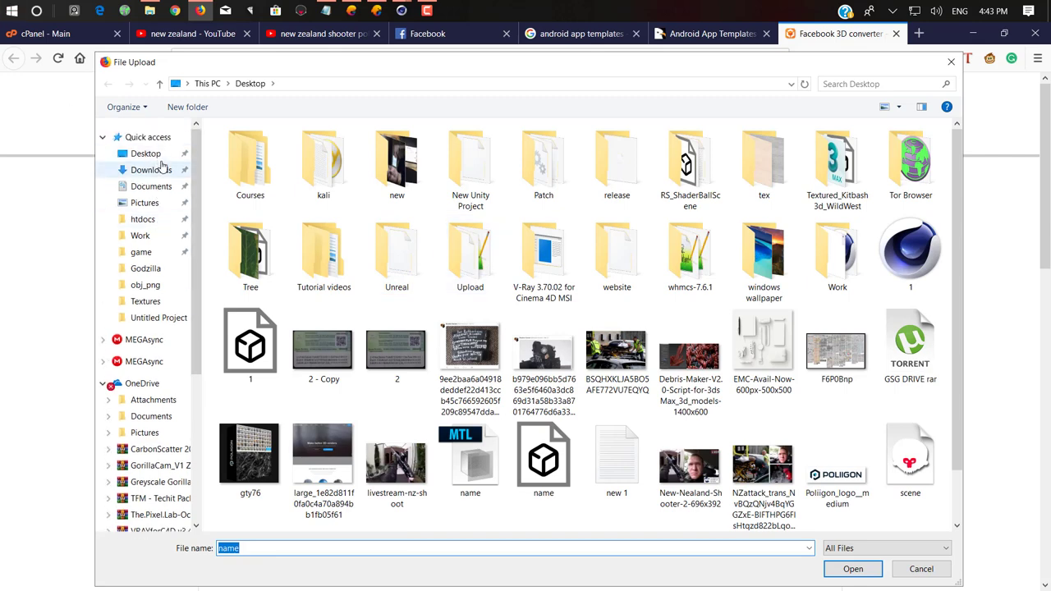
pyautogui.click(160, 169)
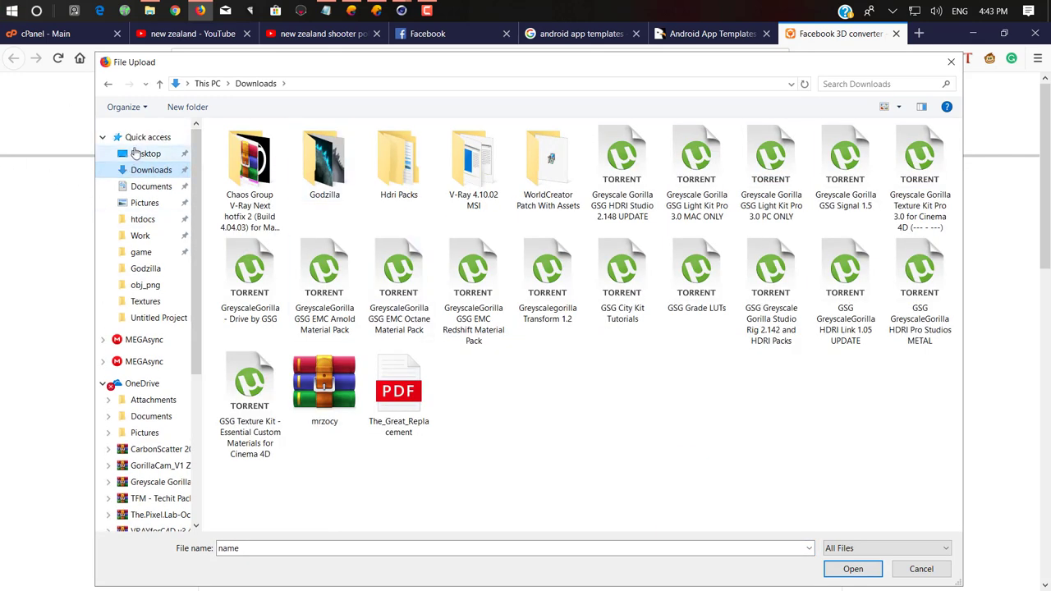
pyautogui.doubleClick(325, 164)
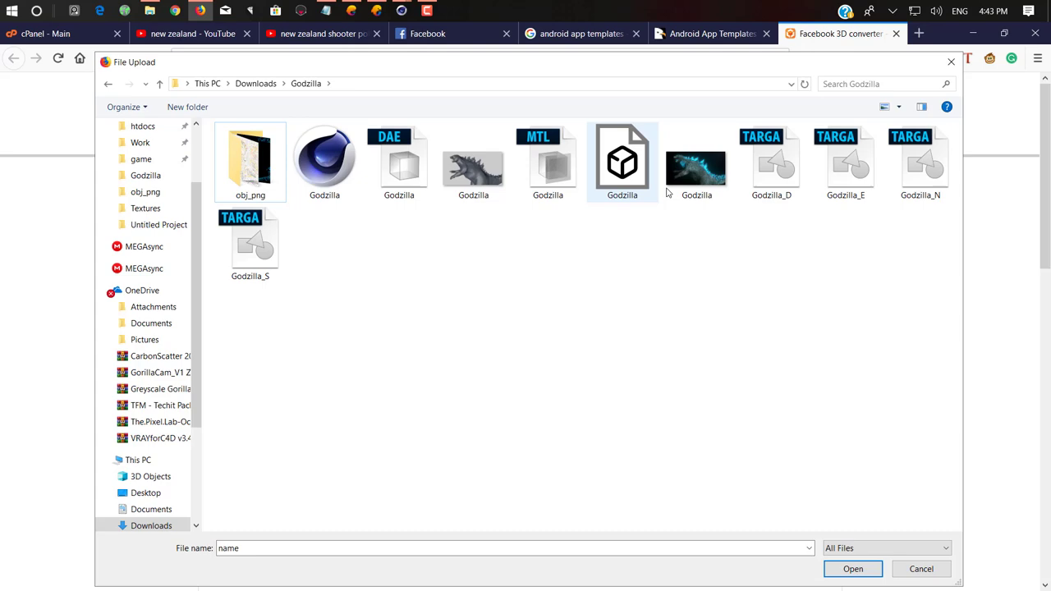
pyautogui.doubleClick(612, 177)
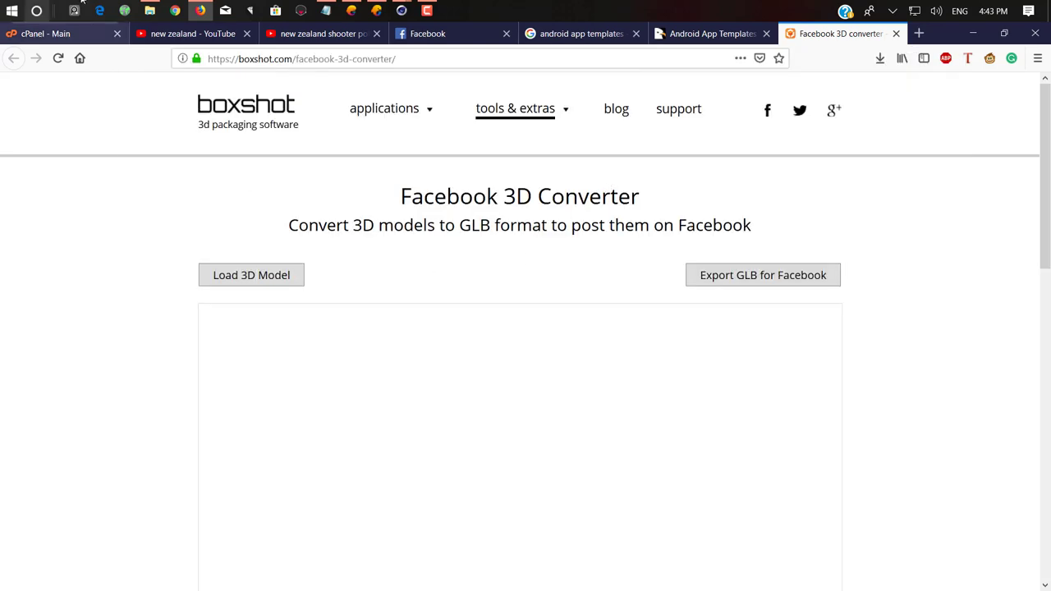
# - Rotate the Godzilla 3D post on Facebook to face forward, then leave the tab
pyautogui.click(436, 33)
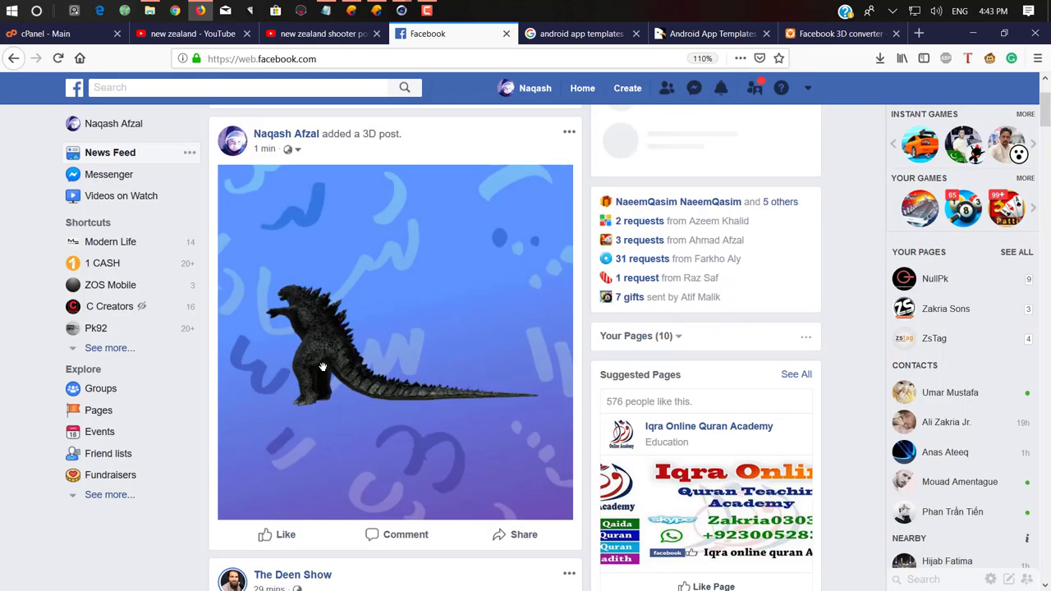
pyautogui.moveTo(323, 367); pyautogui.dragTo(421, 338)
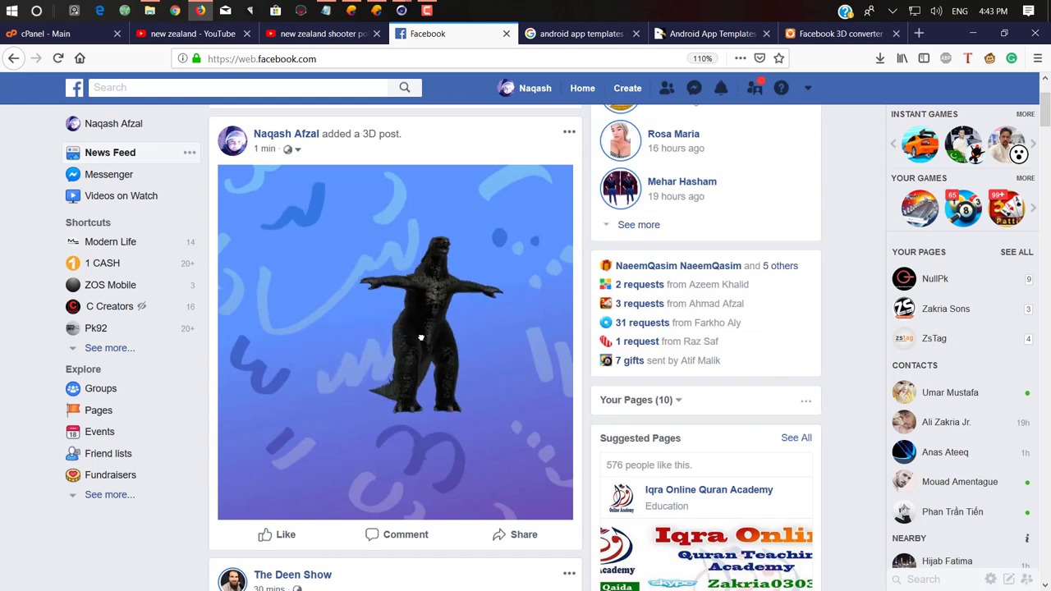
pyautogui.scroll(3, 421, 337)
pyautogui.scroll(-4, 434, 340)
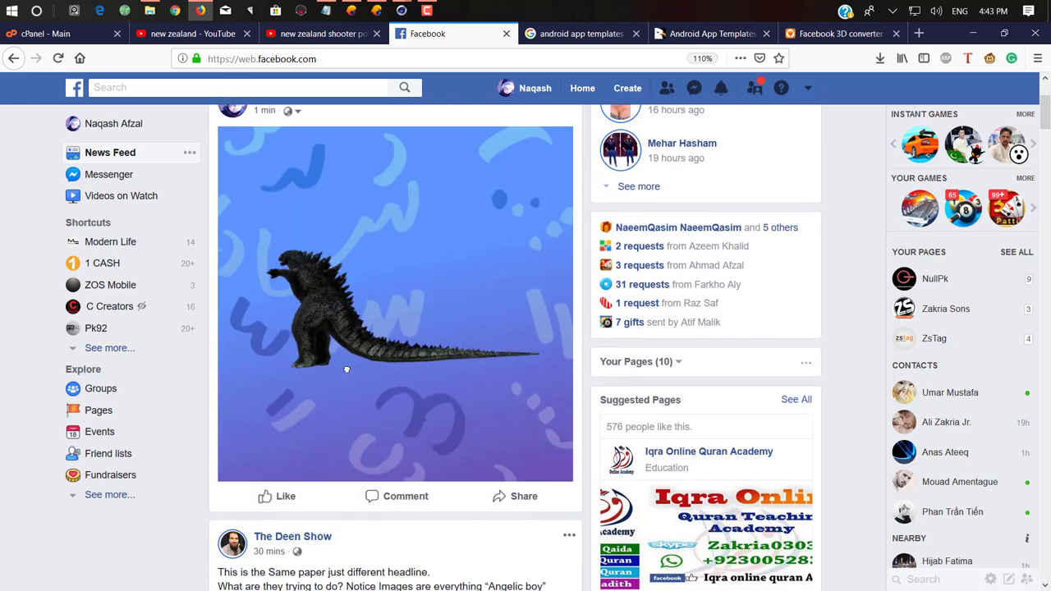
pyautogui.click(711, 33)
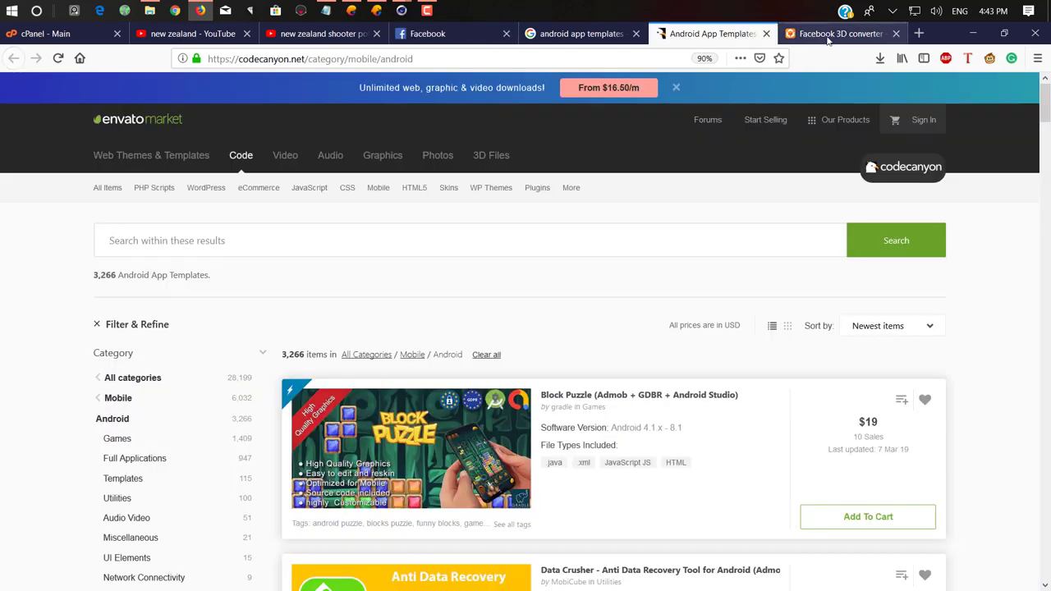
# - Assign Godzilla_D.png from the obj_png folder as the diffuse texture
pyautogui.click(828, 34)
pyautogui.scroll(-3, 200, 139)
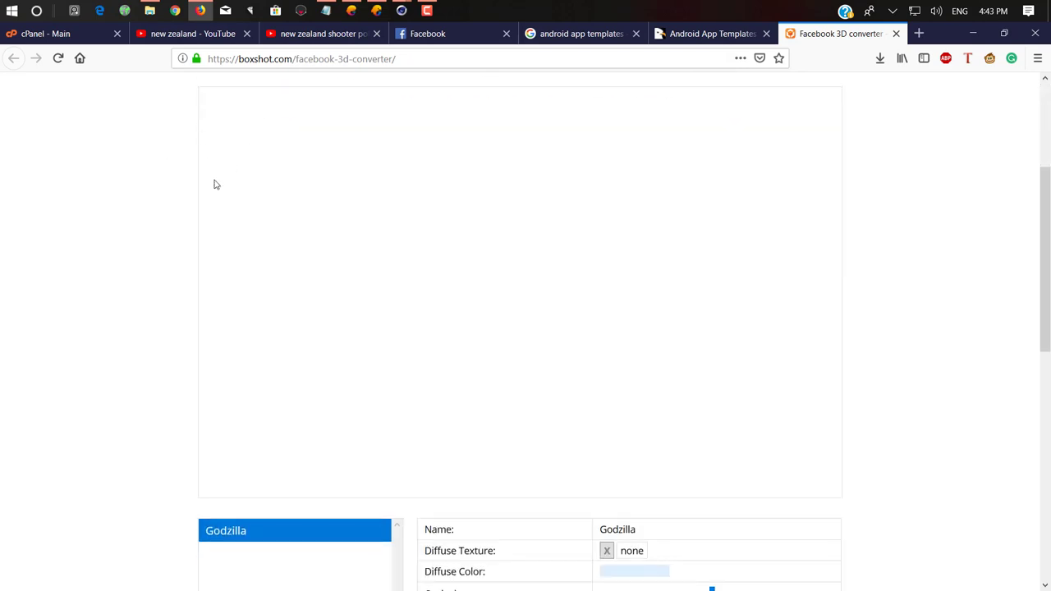
pyautogui.scroll(3, 110, 139)
pyautogui.scroll(-6, 314, 215)
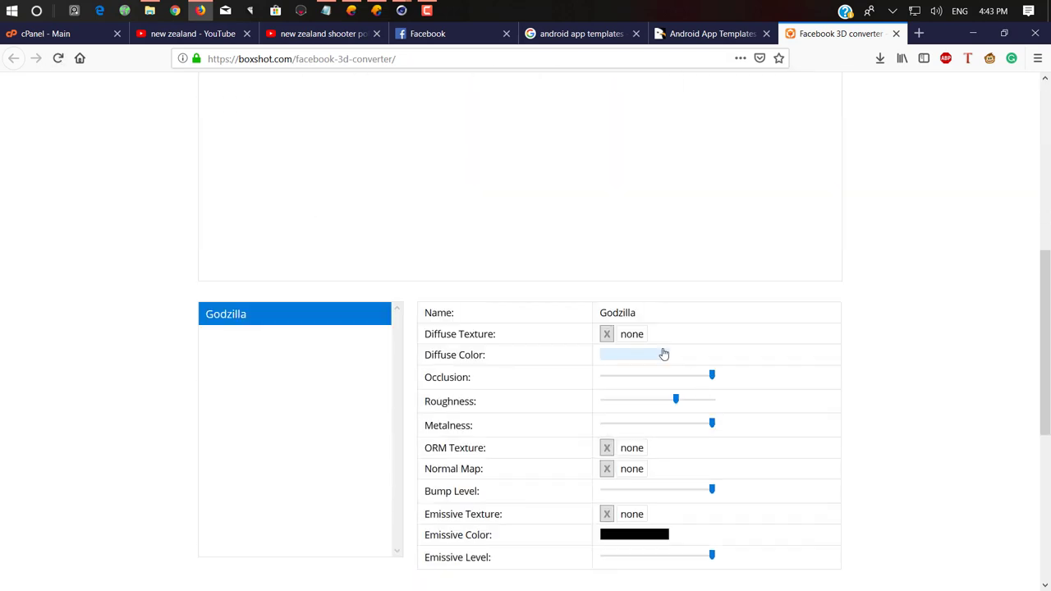
pyautogui.click(624, 334)
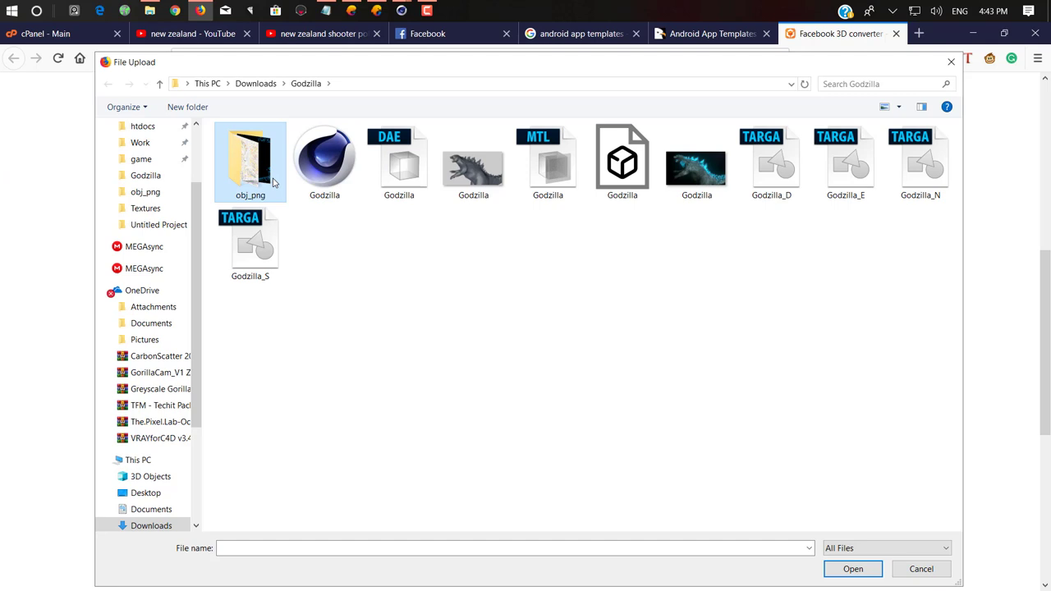
pyautogui.doubleClick(251, 160)
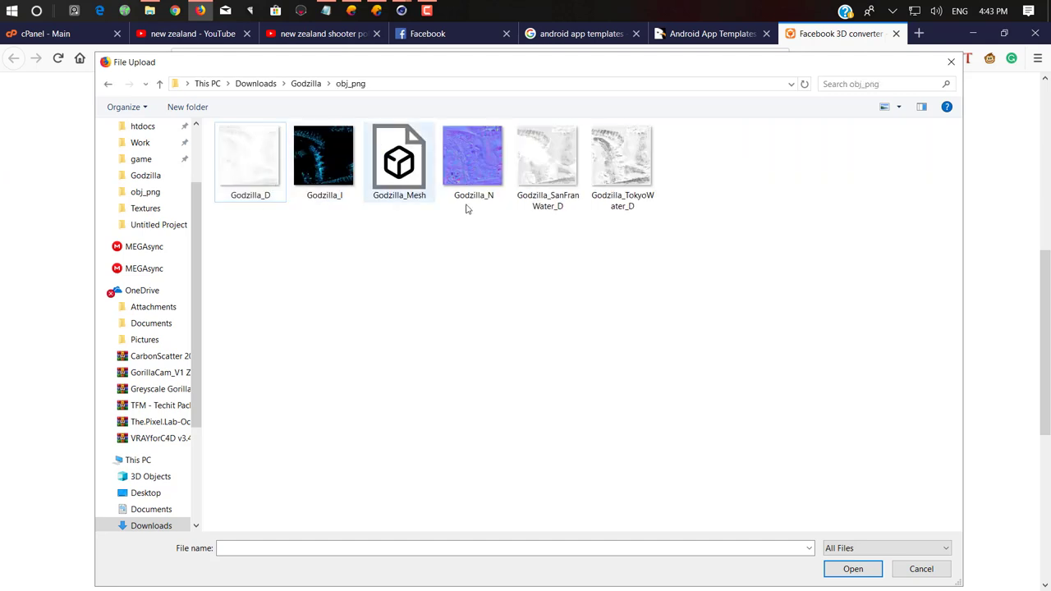
pyautogui.doubleClick(230, 176)
pyautogui.scroll(-4, 252, 224)
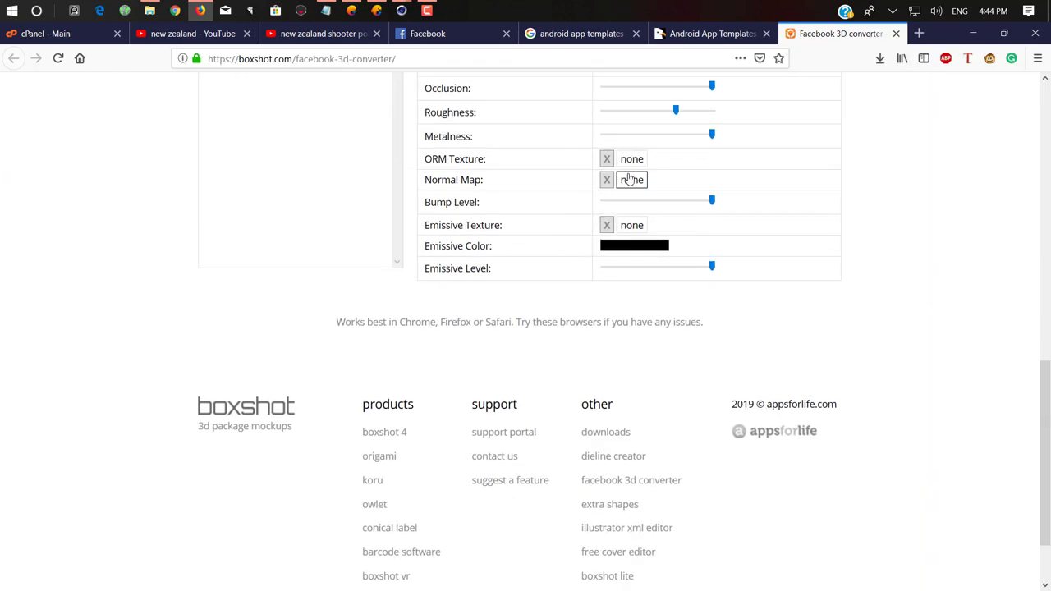
# - Use Godzilla_I as the emissive texture, skipping the normal map
pyautogui.click(628, 187)
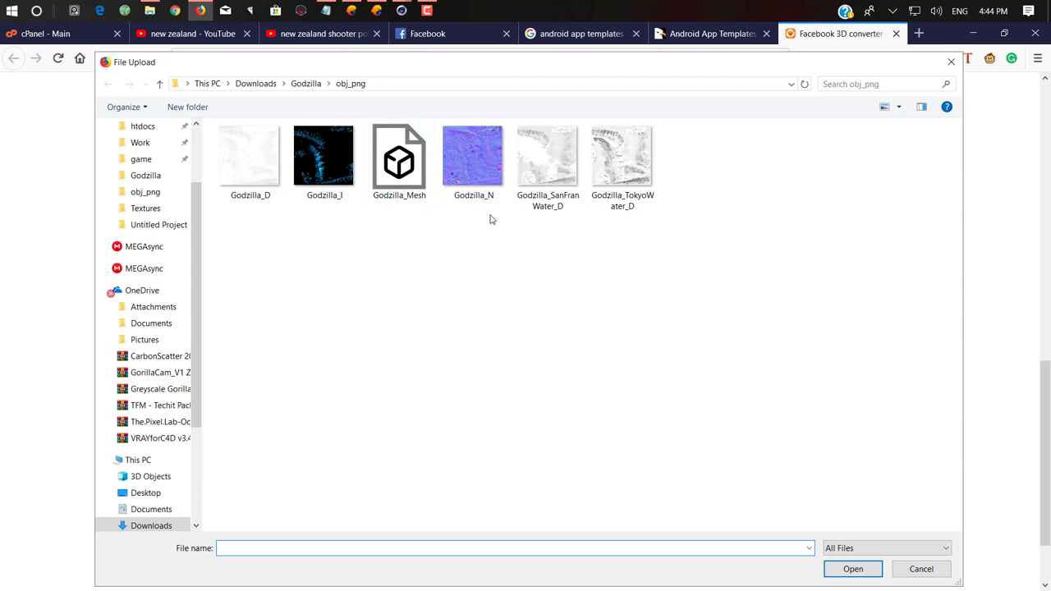
pyautogui.press('Escape')
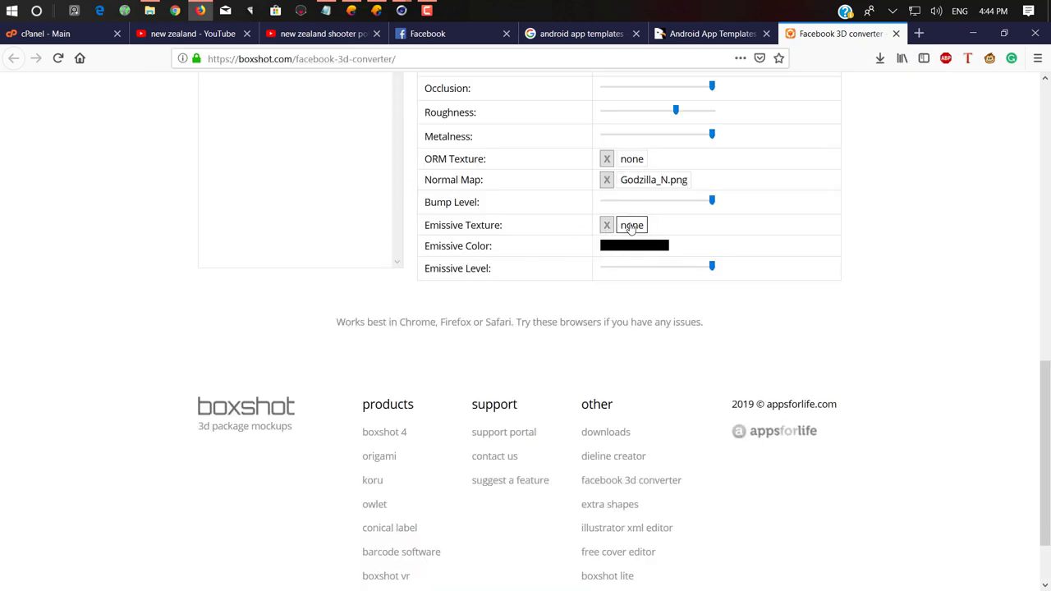
pyautogui.click(630, 226)
pyautogui.doubleClick(323, 164)
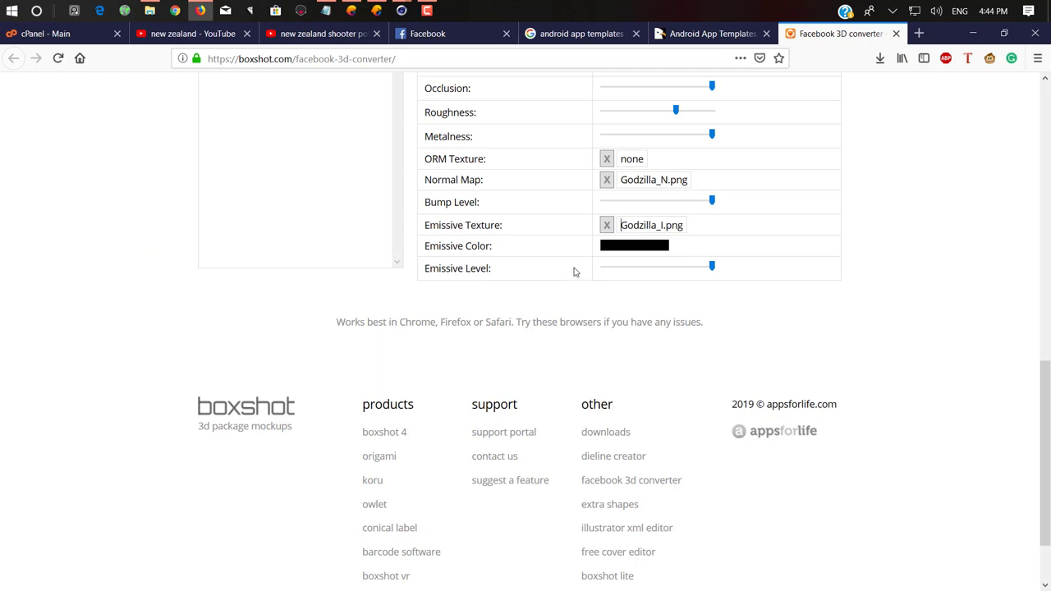
# - Set the emissive colour to a light purple
pyautogui.click(606, 247)
pyautogui.press('Escape')
pyautogui.click(645, 248)
pyautogui.moveTo(614, 276)
pyautogui.mouseDown()
pyautogui.moveTo(649, 250)
pyautogui.moveTo(565, 258)
pyautogui.mouseUp()
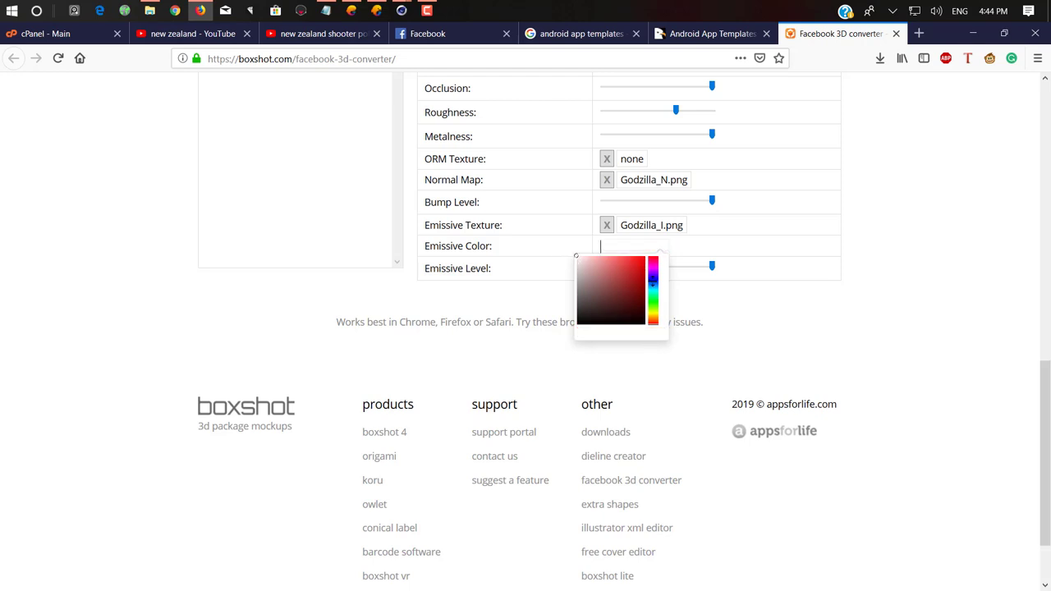
pyautogui.moveTo(610, 290)
pyautogui.mouseDown()
pyautogui.moveTo(640, 260)
pyautogui.moveTo(612, 259)
pyautogui.mouseUp()
pyautogui.click(654, 273)
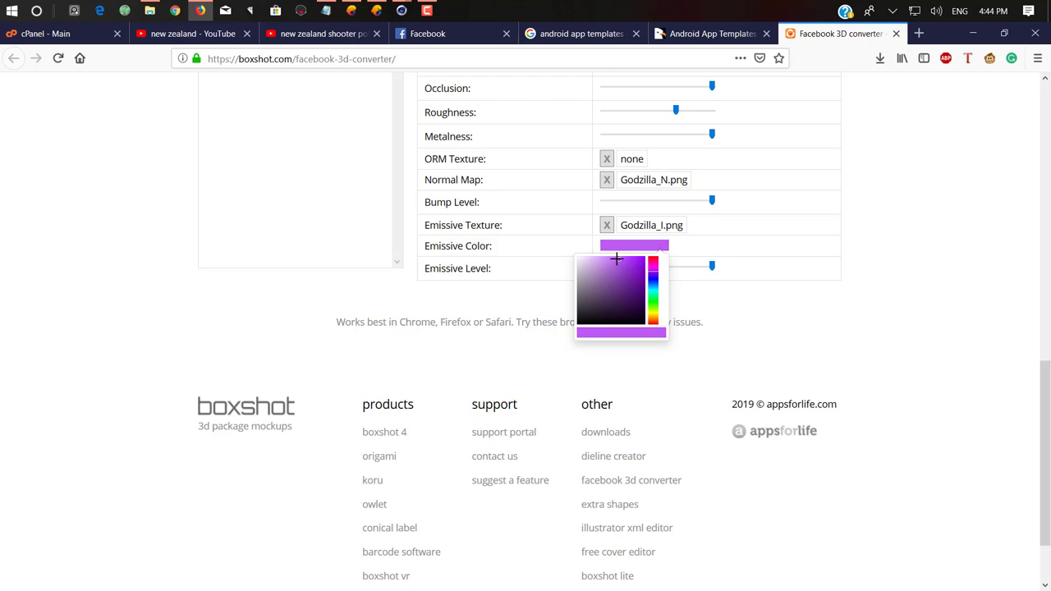
pyautogui.click(821, 349)
# - Save the model as exported.glb in Downloads past the size warning, then open its folder
pyautogui.scroll(5, 762, 343)
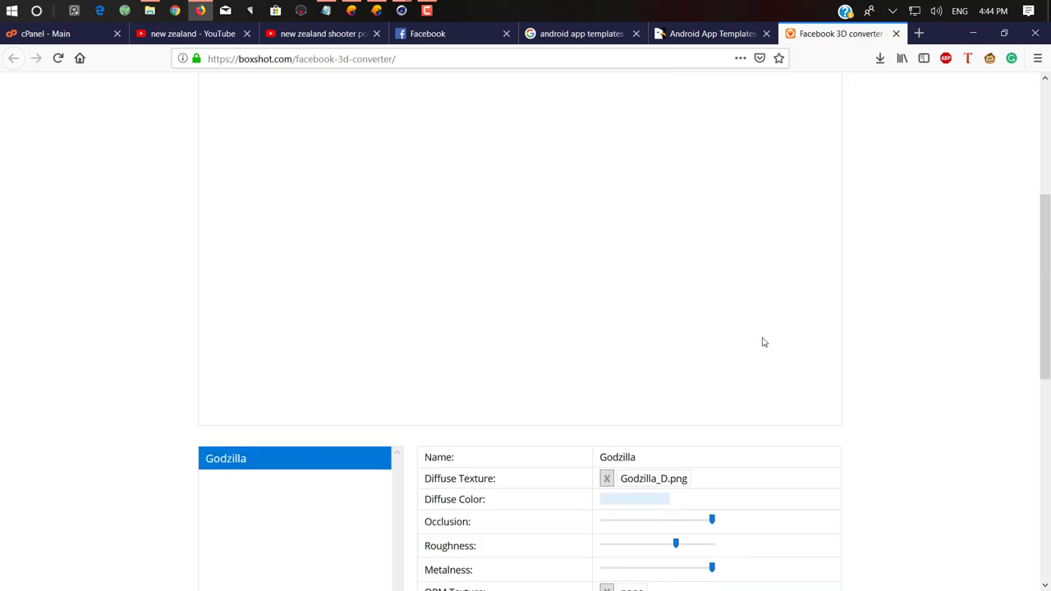
pyautogui.scroll(3, 763, 343)
pyautogui.scroll(1, 895, 279)
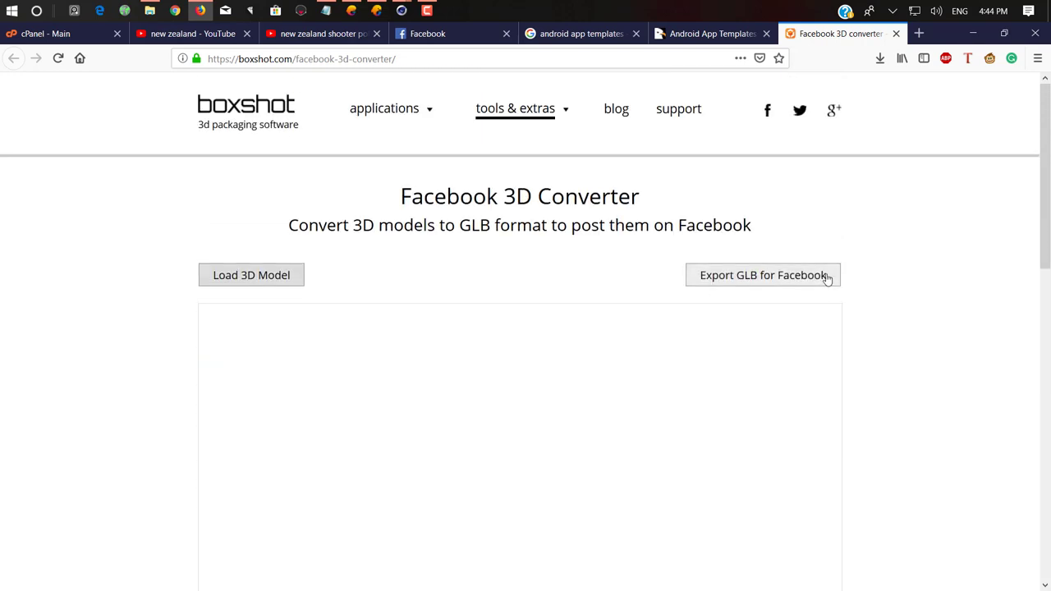
pyautogui.click(730, 277)
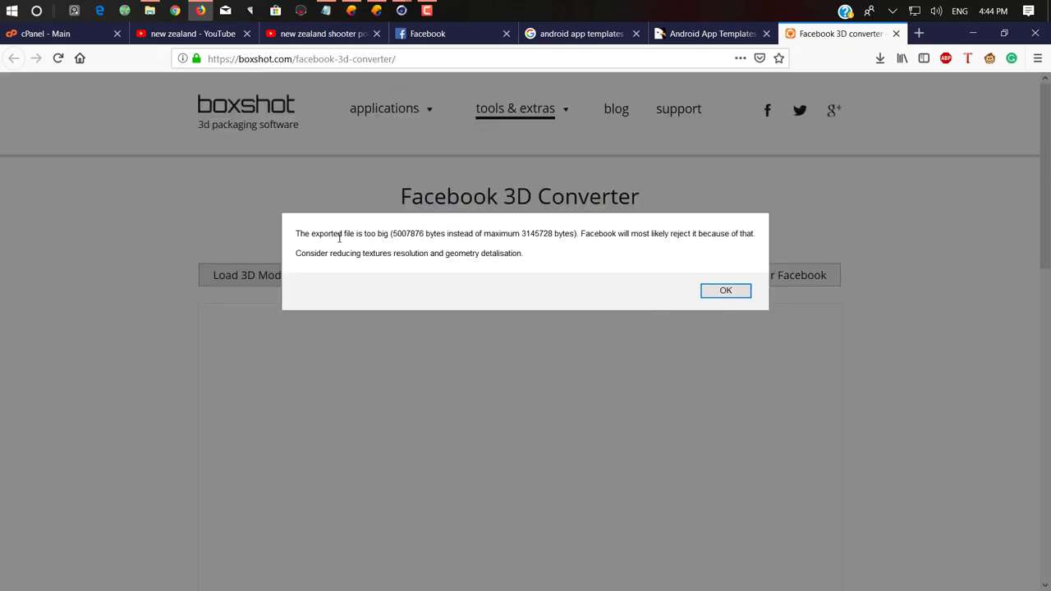
pyautogui.click(731, 300)
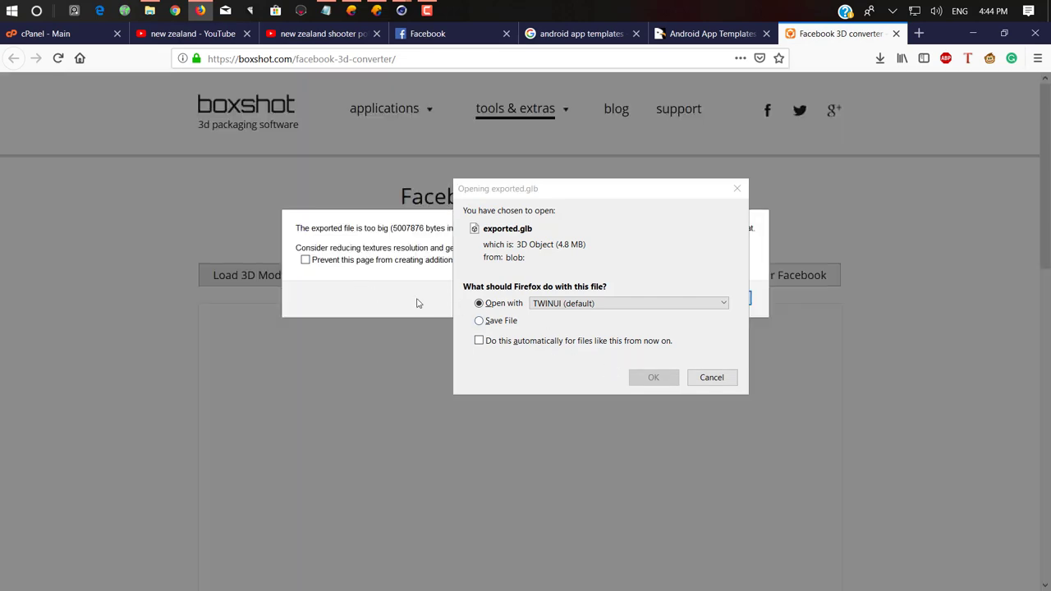
pyautogui.click(493, 326)
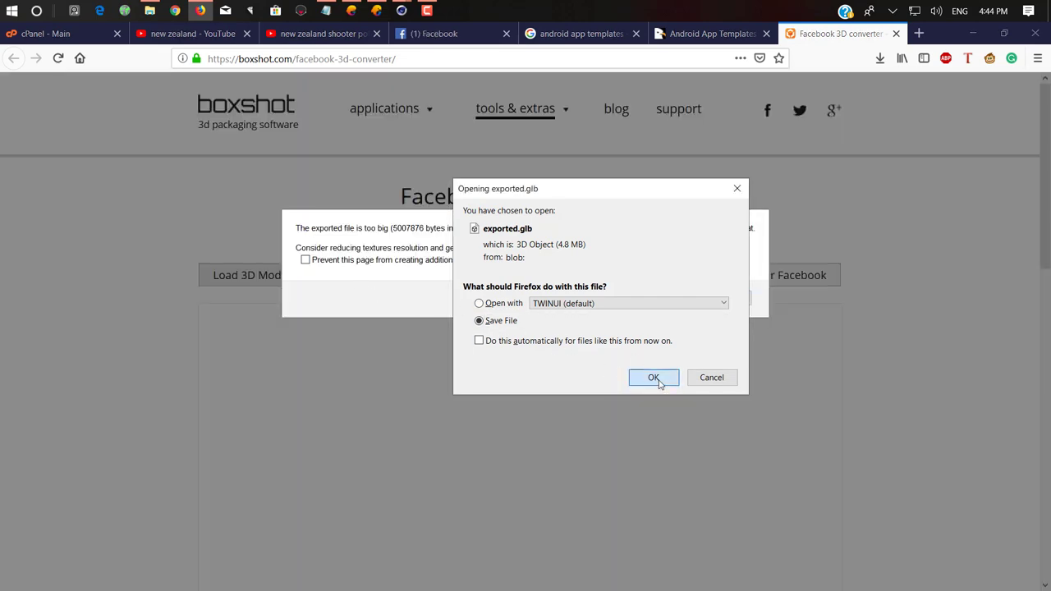
pyautogui.click(655, 379)
pyautogui.click(743, 301)
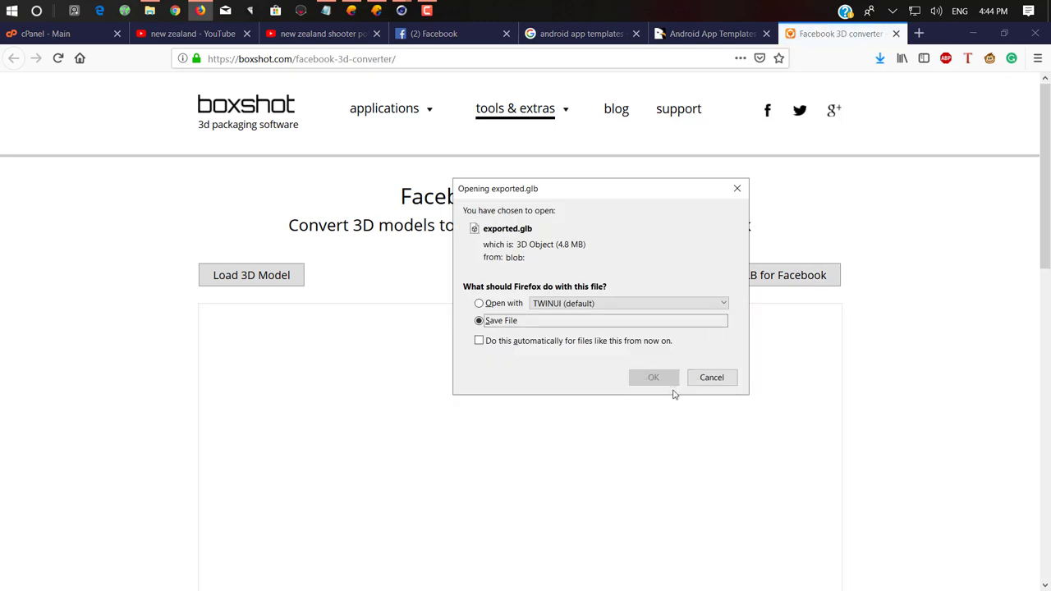
pyautogui.click(725, 376)
pyautogui.click(880, 58)
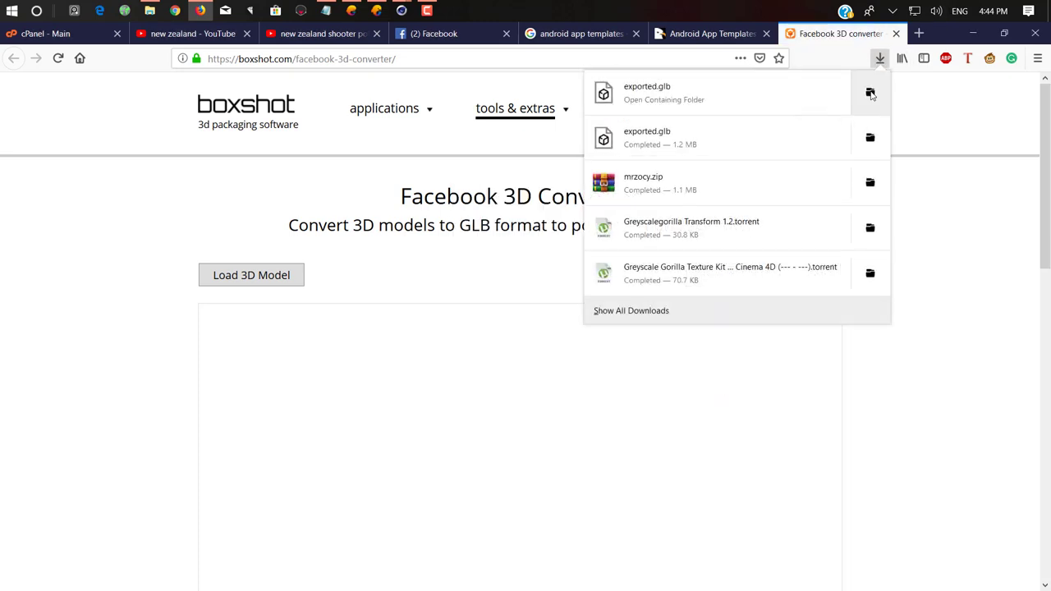
pyautogui.click(871, 90)
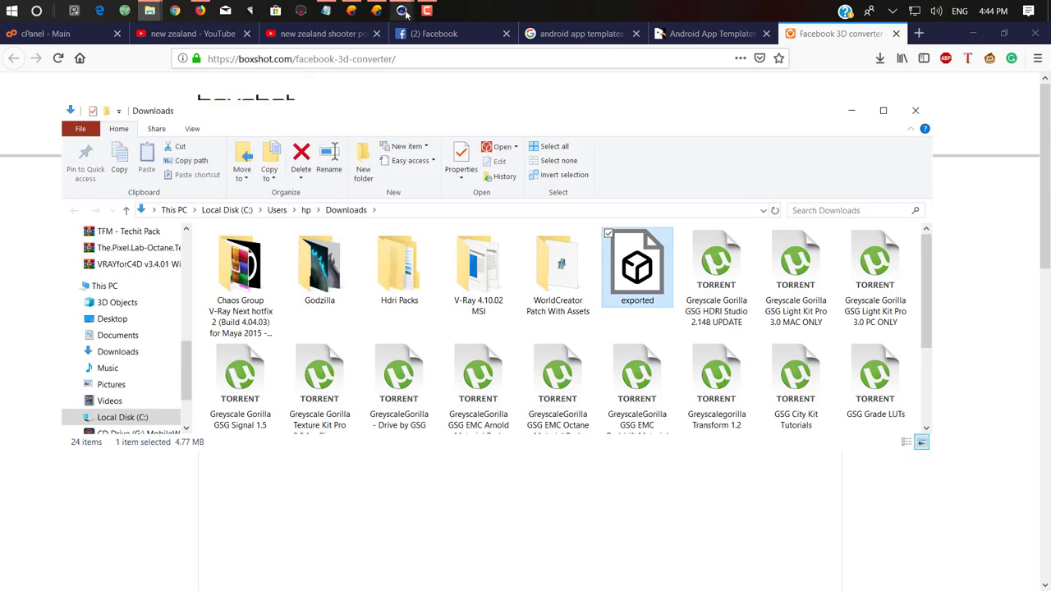
# - Delete the Godzilla 3D post from the Facebook feed, then start a new post
pyautogui.click(444, 37)
pyautogui.scroll(2, 349, 168)
pyautogui.scroll(-2, 399, 202)
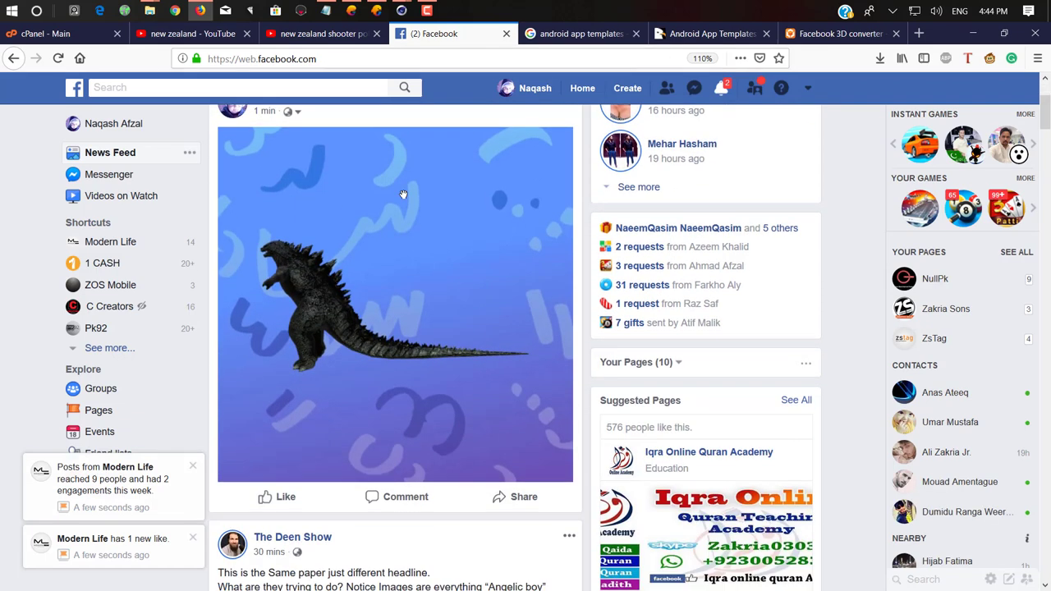
pyautogui.scroll(2, 403, 197)
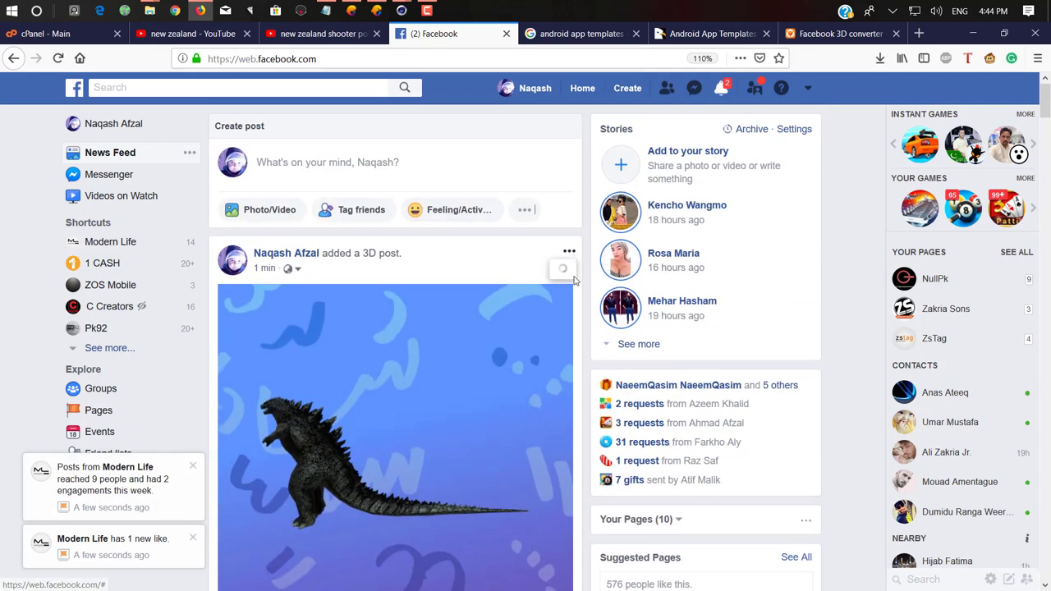
pyautogui.click(463, 300)
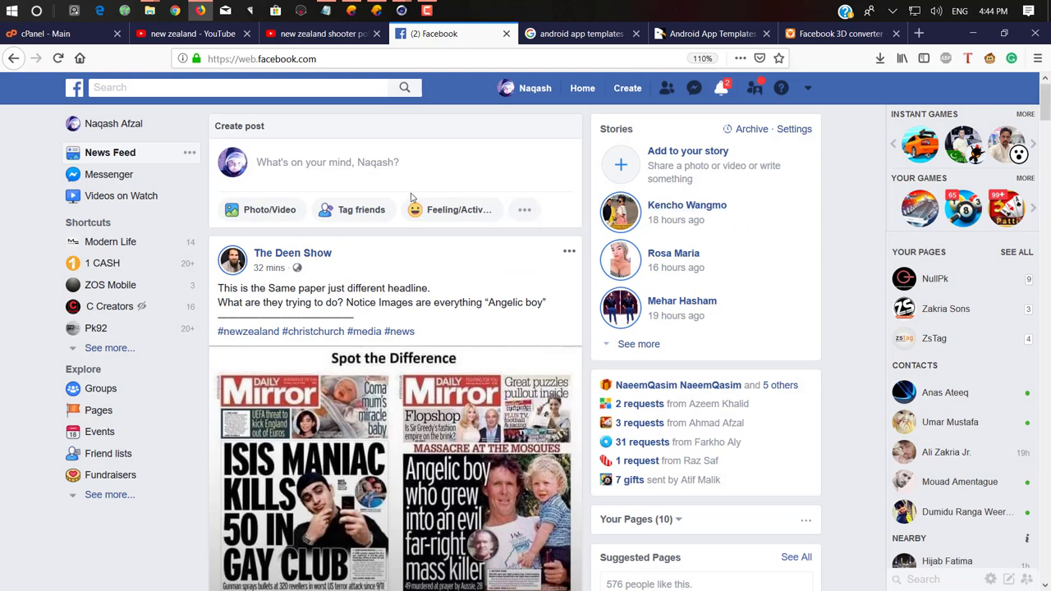
pyautogui.click(336, 177)
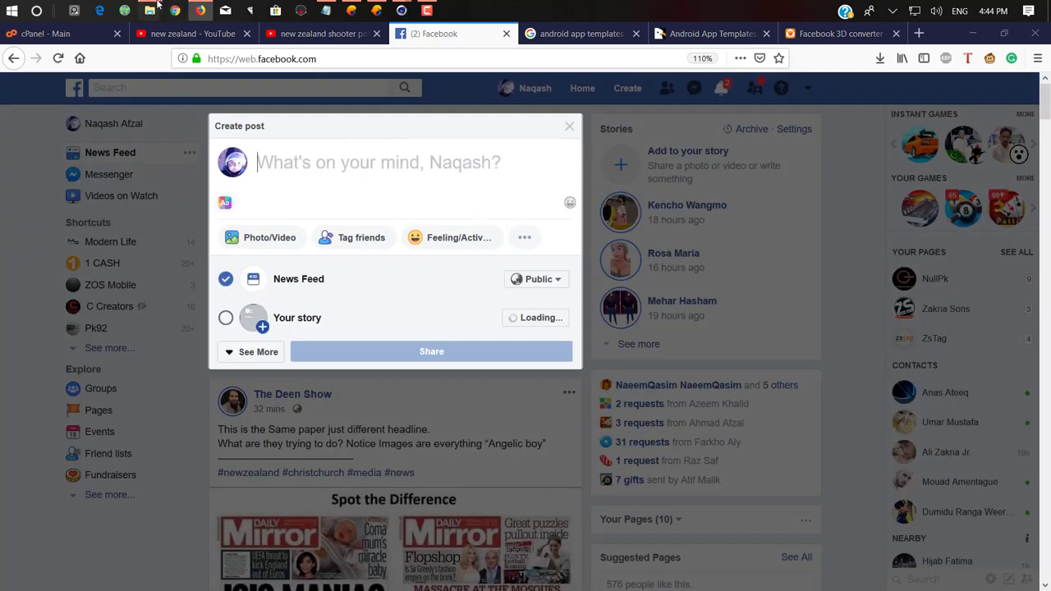
# - Drag exported.glb from the Downloads folder into the new post and close the invalid-GLB error
pyautogui.moveTo(149, 10)
pyautogui.click(215, 57)
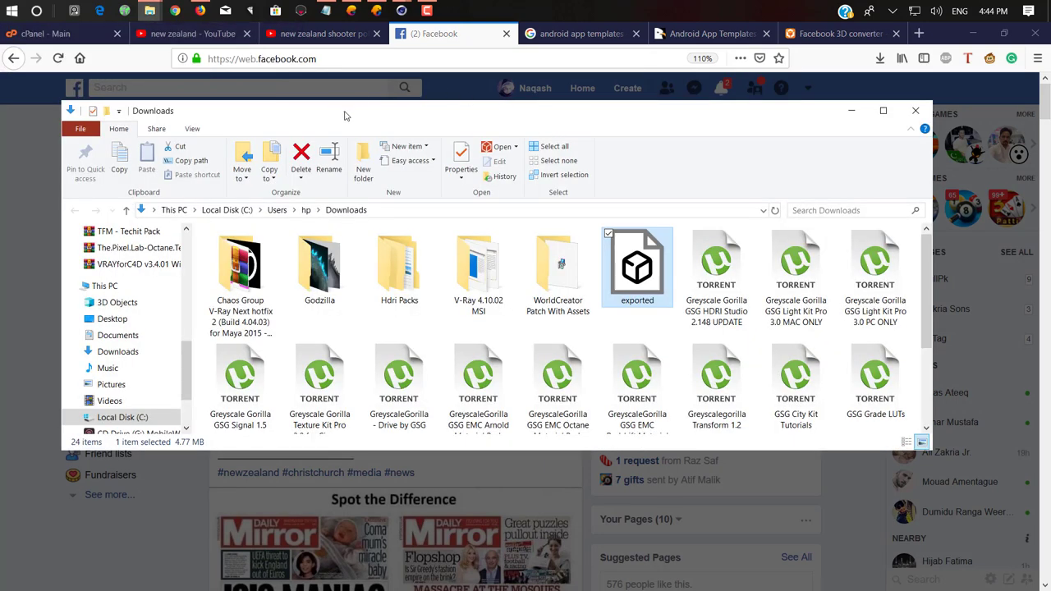
pyautogui.moveTo(345, 116); pyautogui.dragTo(243, 300)
pyautogui.moveTo(546, 448); pyautogui.dragTo(366, 211)
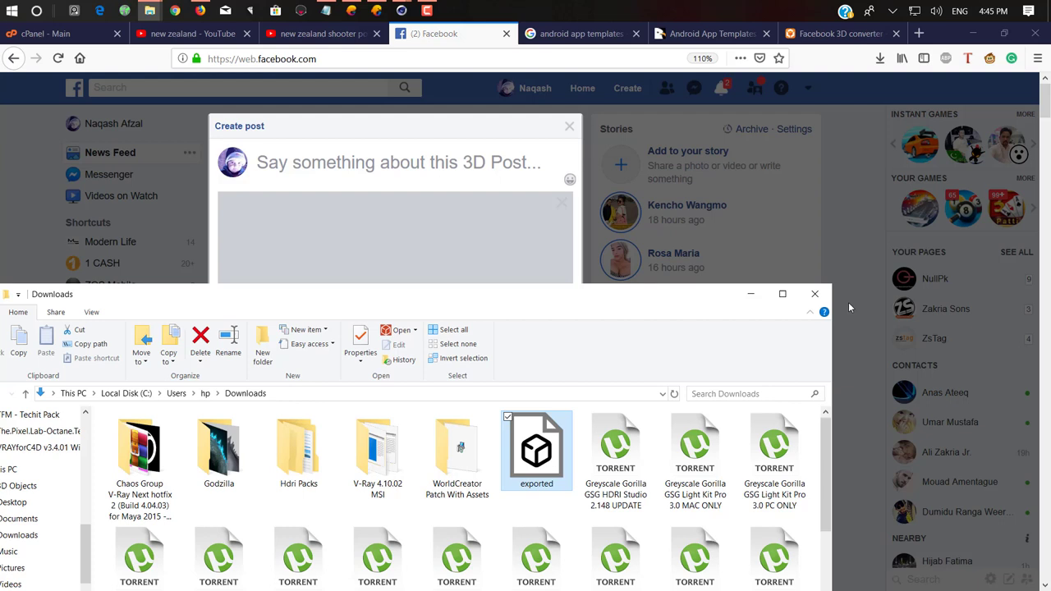
pyautogui.click(754, 295)
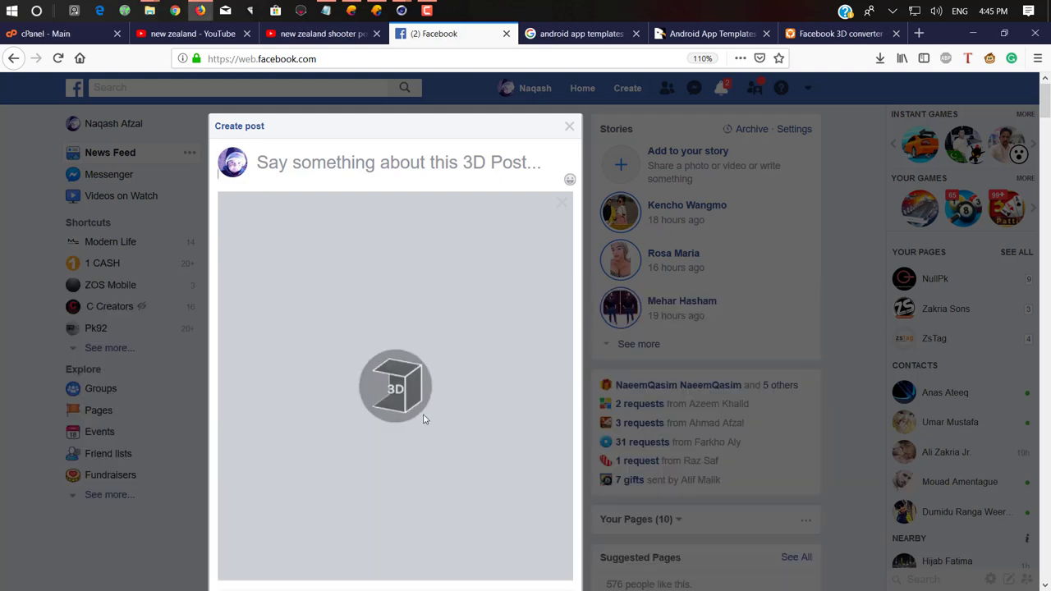
pyautogui.scroll(-2, 518, 396)
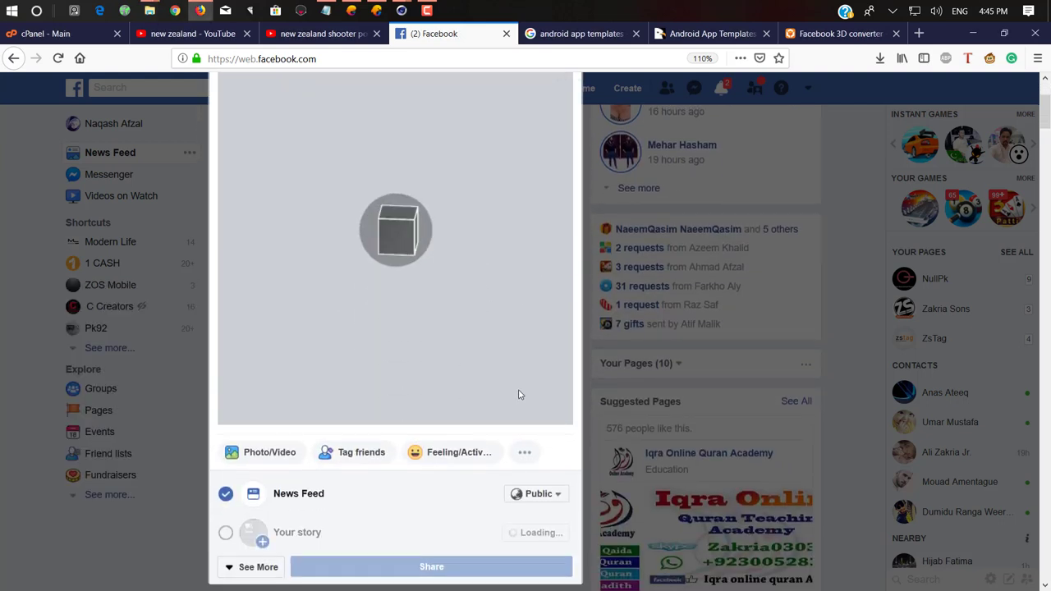
pyautogui.scroll(1, 518, 395)
pyautogui.scroll(1, 518, 395)
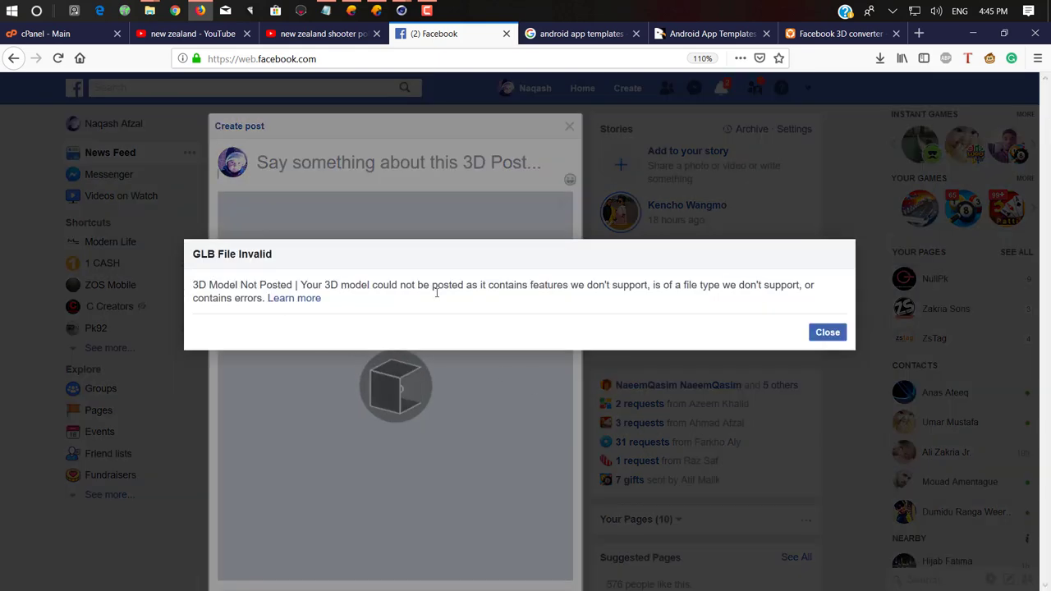
pyautogui.click(828, 332)
pyautogui.scroll(-1, 376, 214)
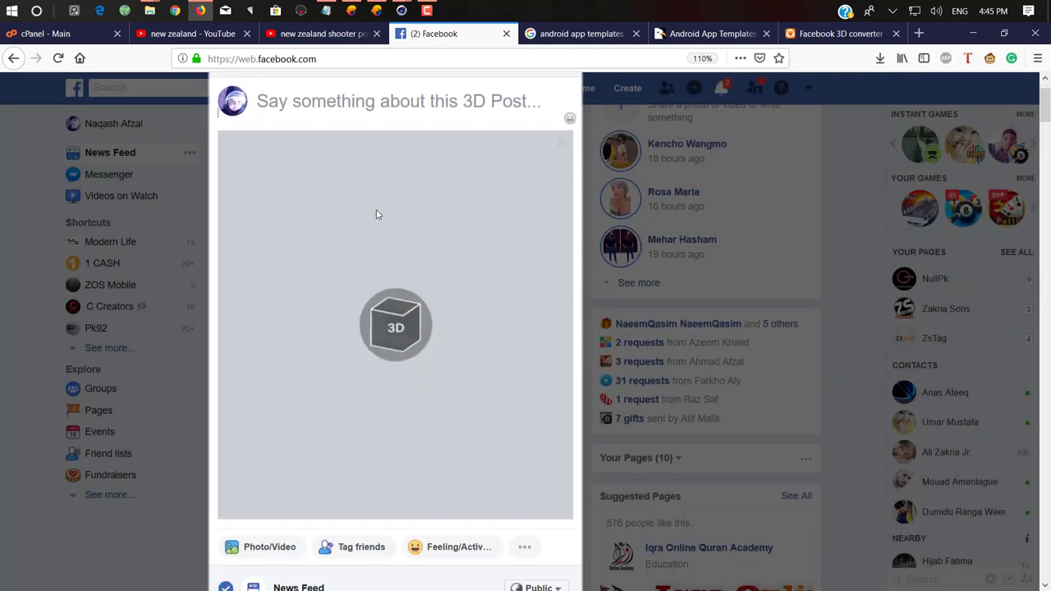
# - Look at the folder of the earlier exported.glb, then bring back the Boxshot converter page
pyautogui.click(833, 33)
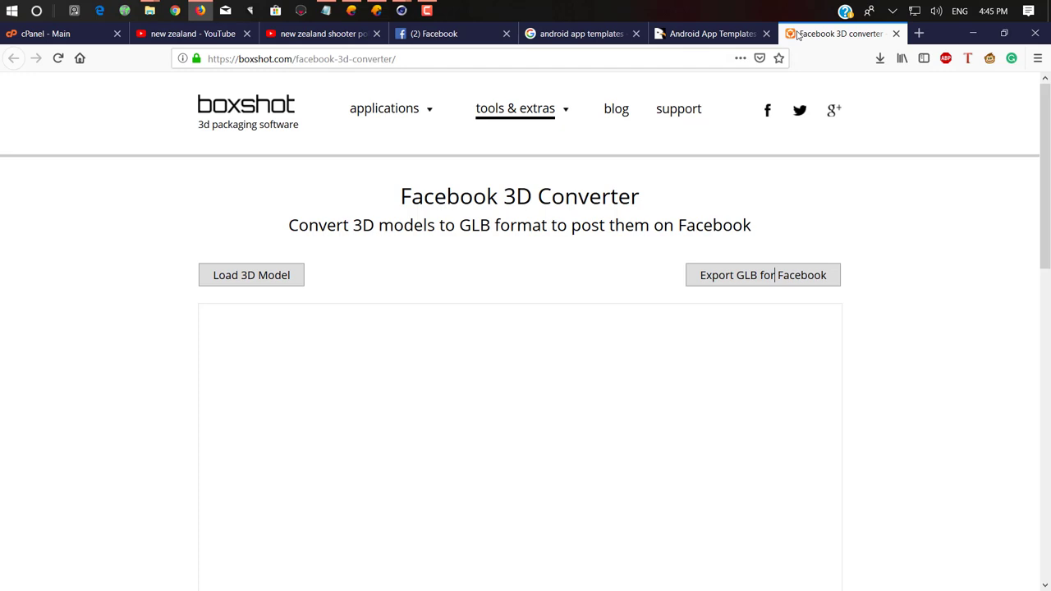
pyautogui.click(878, 57)
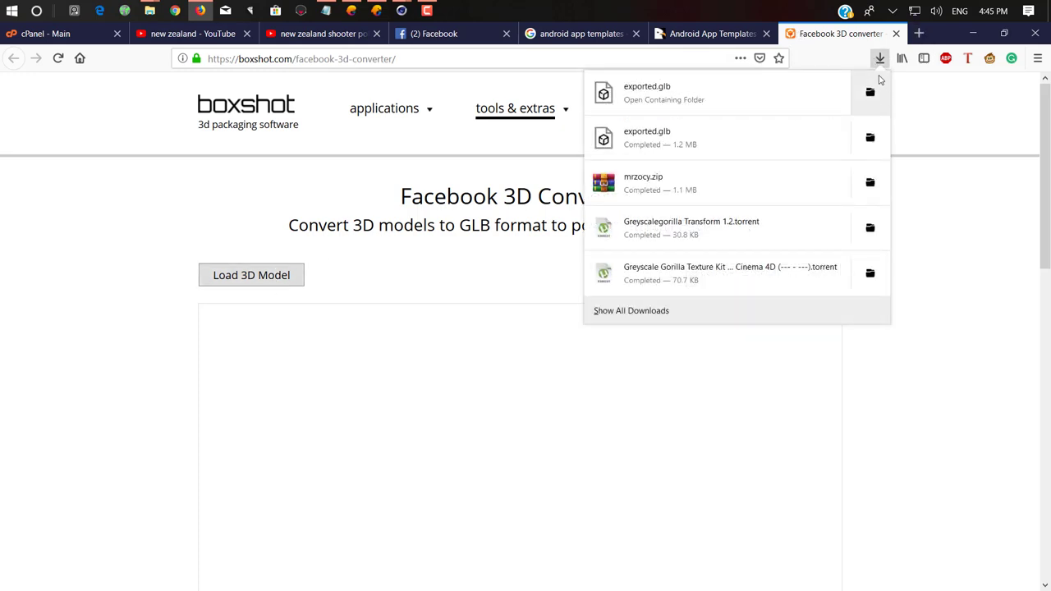
pyautogui.click(870, 137)
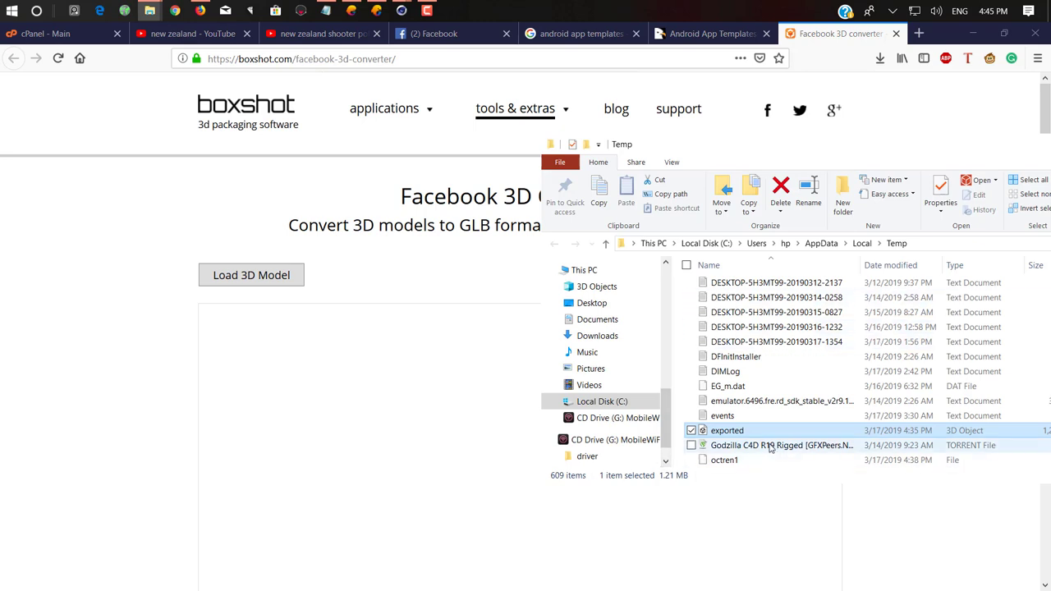
pyautogui.click(364, 232)
# - Load the Desktop 'name' model into Boxshot and save it as a 68.6 KB GLB
pyautogui.click(284, 277)
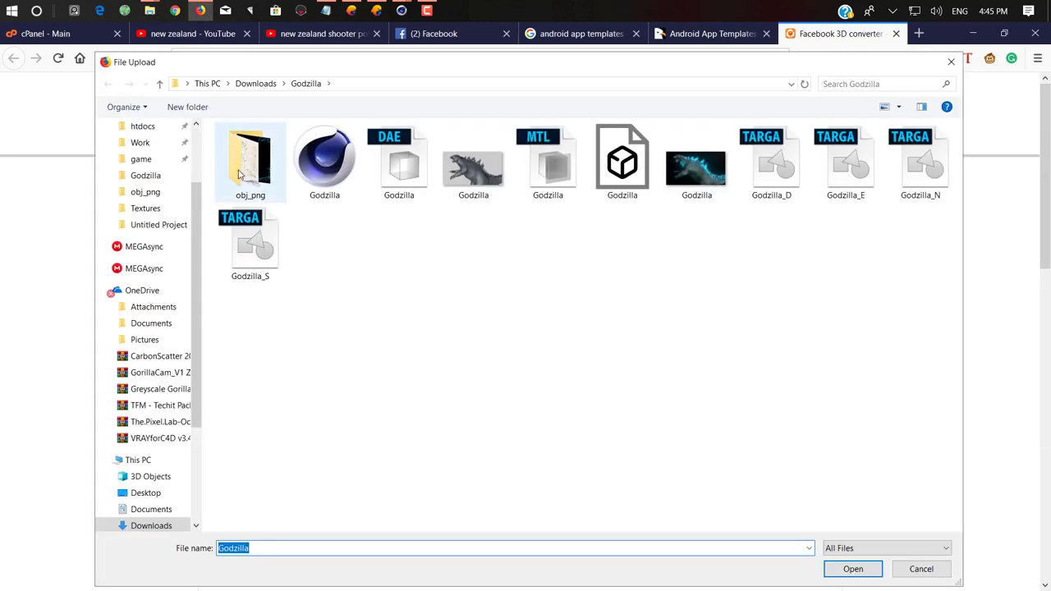
pyautogui.scroll(1, 132, 171)
pyautogui.scroll(1, 135, 164)
pyautogui.click(145, 153)
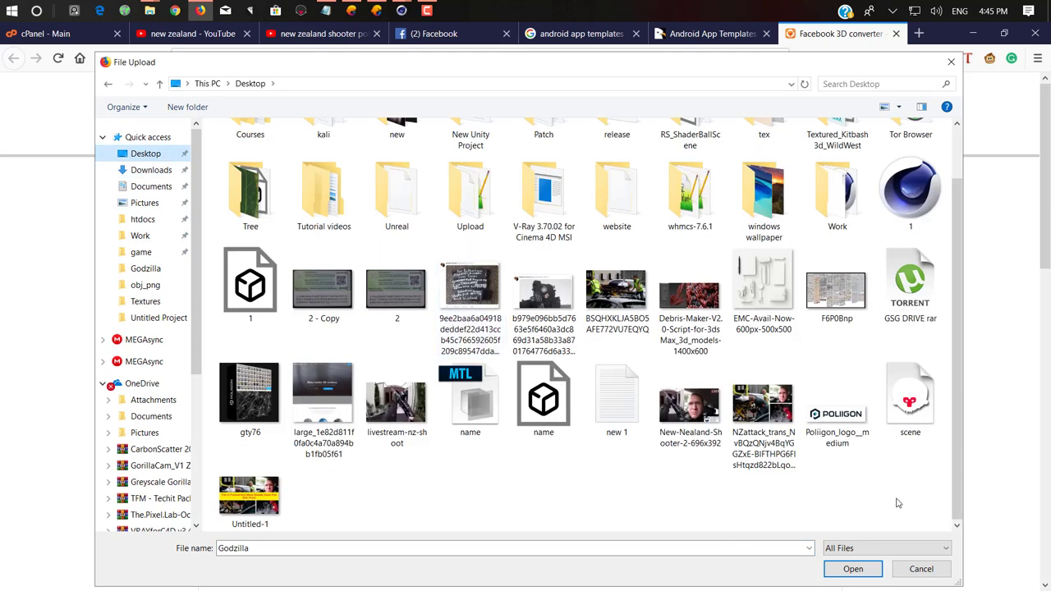
pyautogui.doubleClick(543, 398)
pyautogui.click(741, 277)
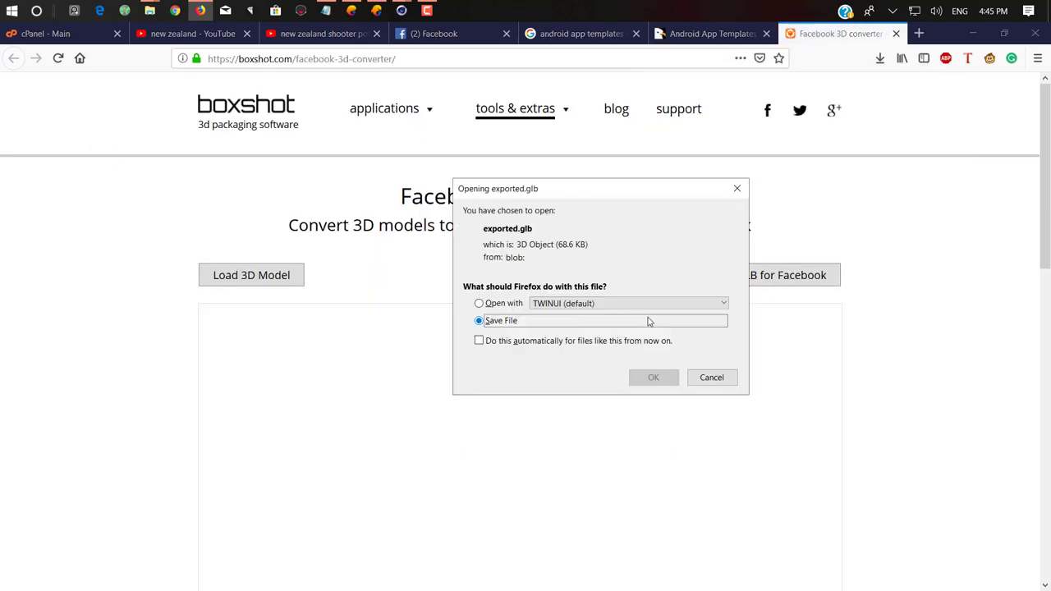
pyautogui.click(669, 386)
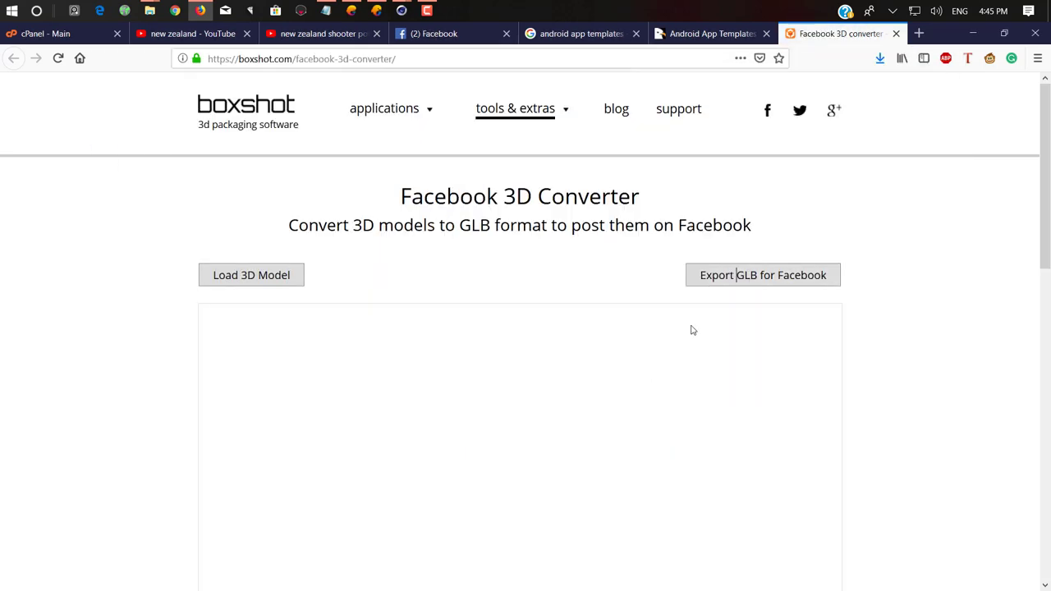
# - Drag exported(1) from its downloads folder over to the Facebook tab
pyautogui.click(878, 61)
pyautogui.click(873, 93)
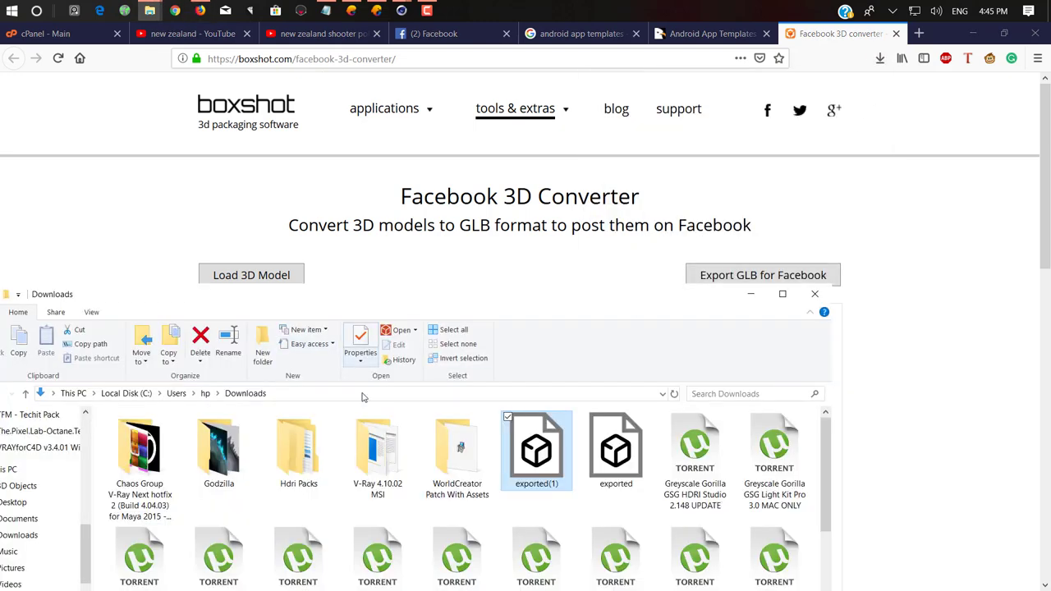
pyautogui.moveTo(536, 461)
pyautogui.mouseDown()
pyautogui.moveTo(532, 469)
pyautogui.moveTo(406, 34)
pyautogui.mouseUp()
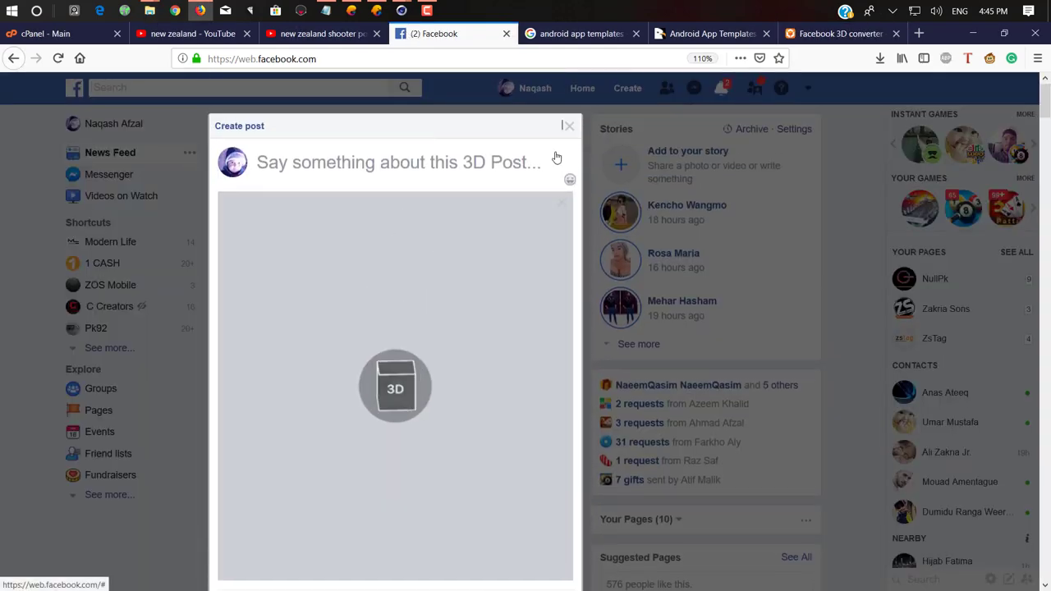
# - Discard the rejected 3D draft and drop exported(1) into a new Facebook post
pyautogui.click(571, 128)
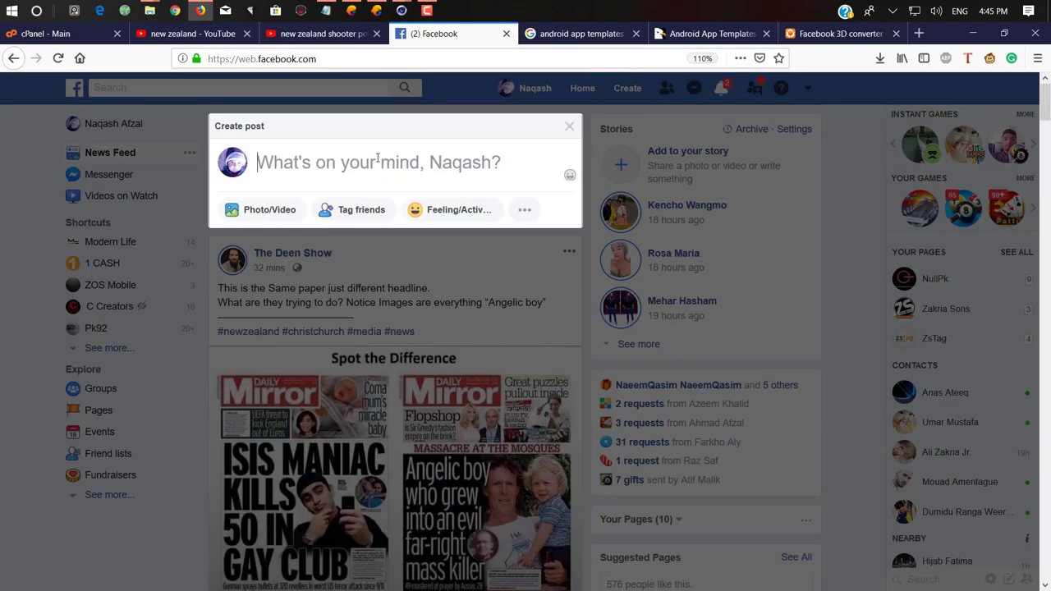
pyautogui.click(253, 80)
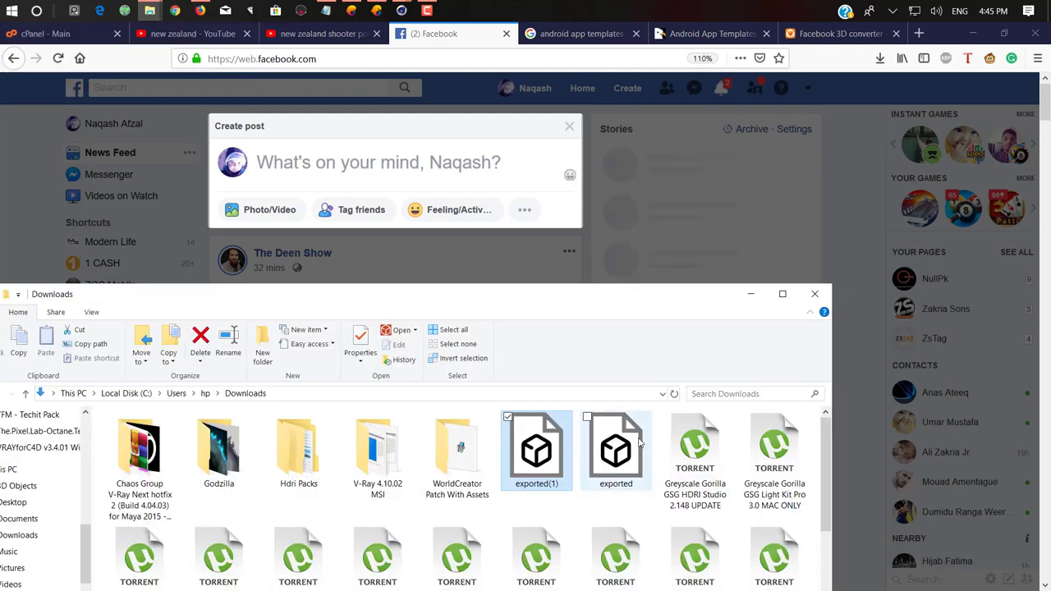
pyautogui.moveTo(556, 458); pyautogui.dragTo(413, 195)
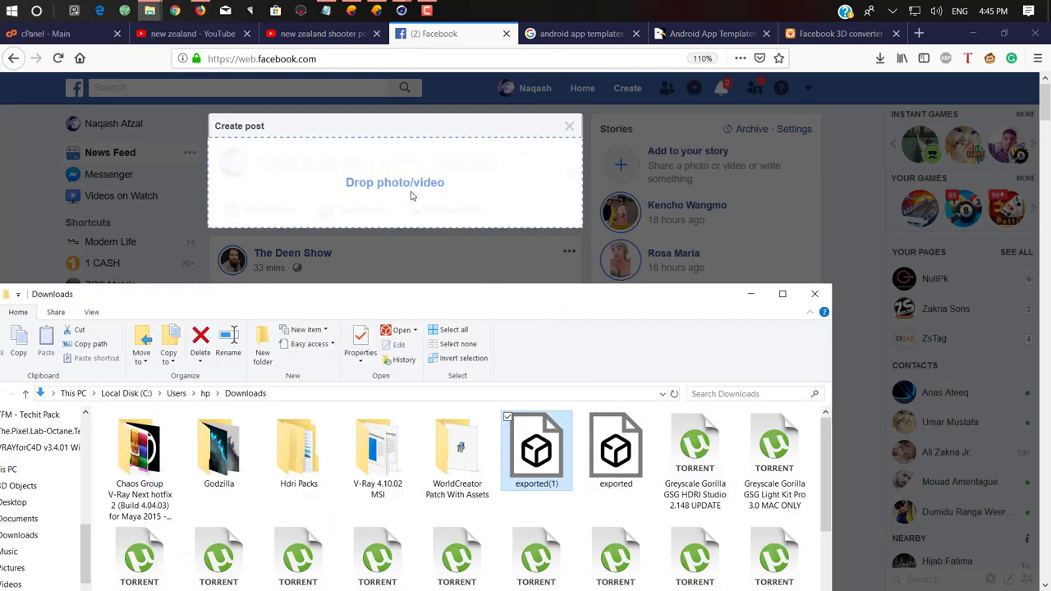
pyautogui.click(747, 294)
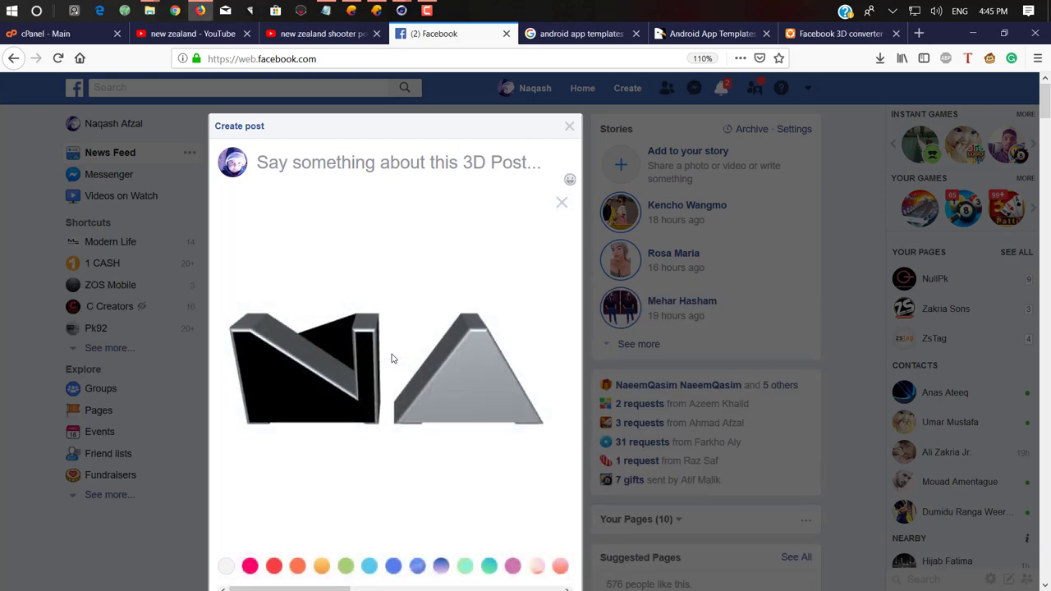
# - Rotate the 3D post preview to inspect the NA letters
pyautogui.scroll(-2, 392, 358)
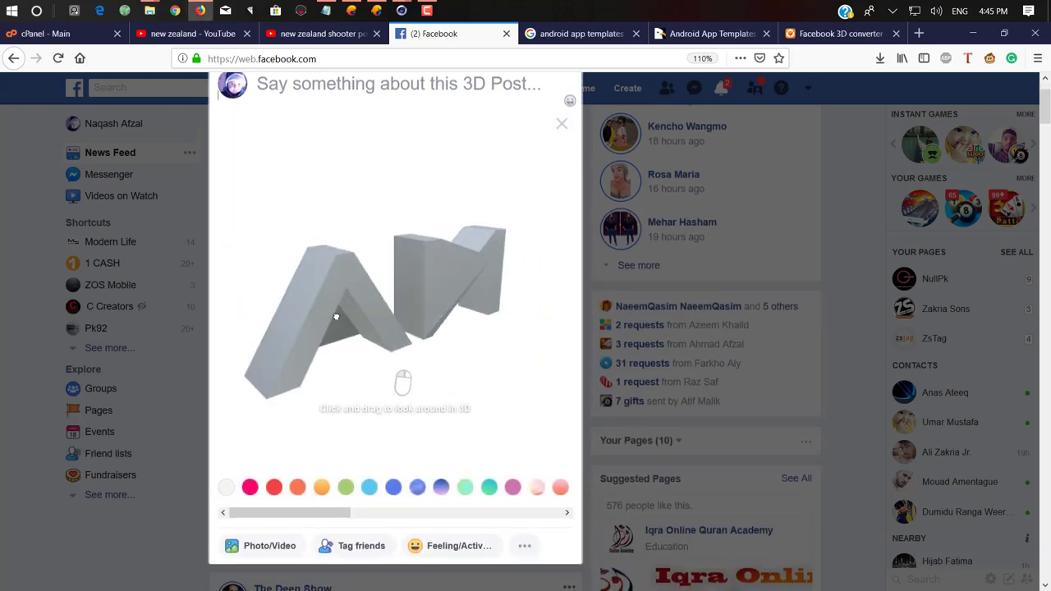
pyautogui.moveTo(336, 317)
pyautogui.mouseDown()
pyautogui.moveTo(509, 336)
pyautogui.moveTo(342, 347)
pyautogui.moveTo(439, 267)
pyautogui.moveTo(495, 336)
pyautogui.moveTo(447, 304)
pyautogui.mouseUp()
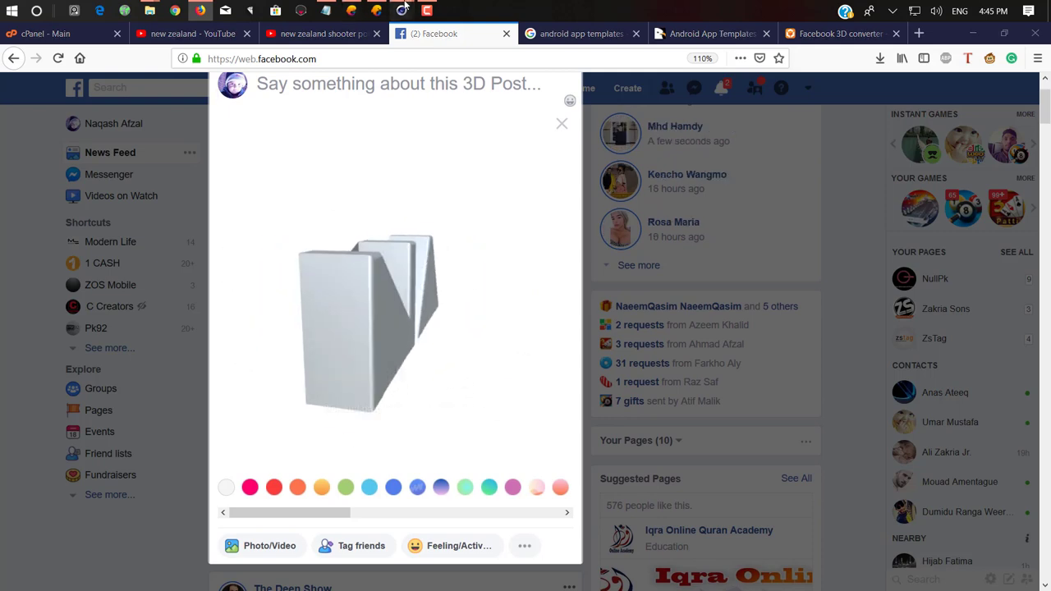
pyautogui.moveTo(402, 10)
pyautogui.click(411, 82)
# - Select the MoText, show its Caps settings, and shade the viewport with visible edges
pyautogui.click(468, 297)
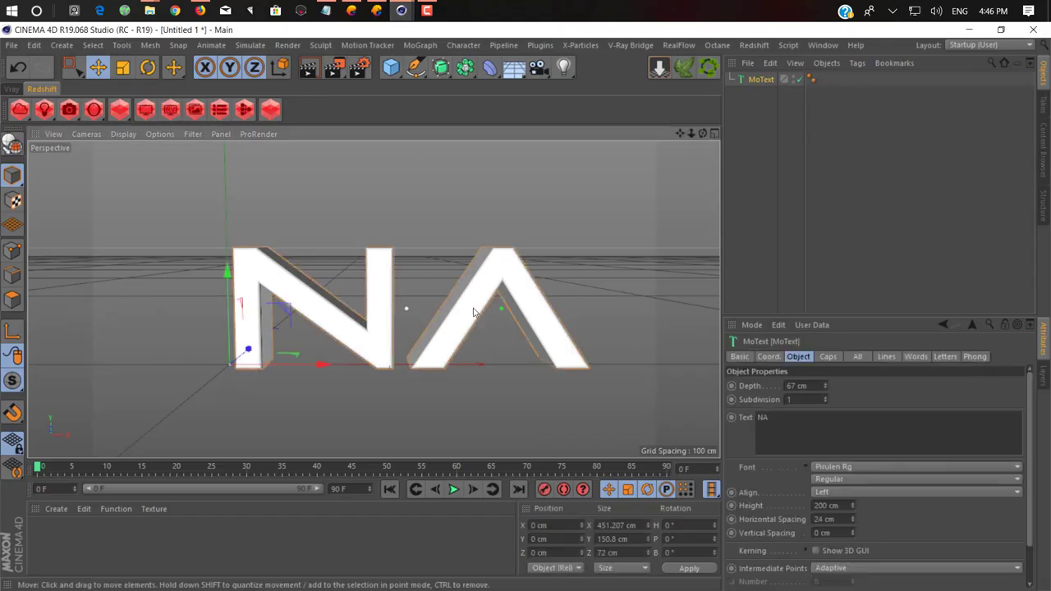
pyautogui.click(828, 355)
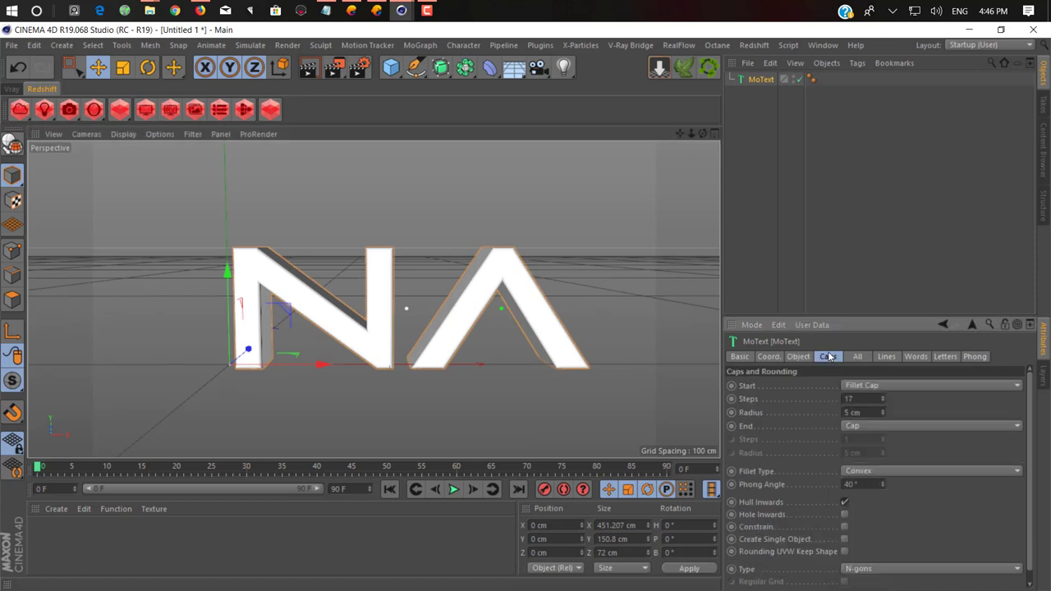
pyautogui.click(867, 572)
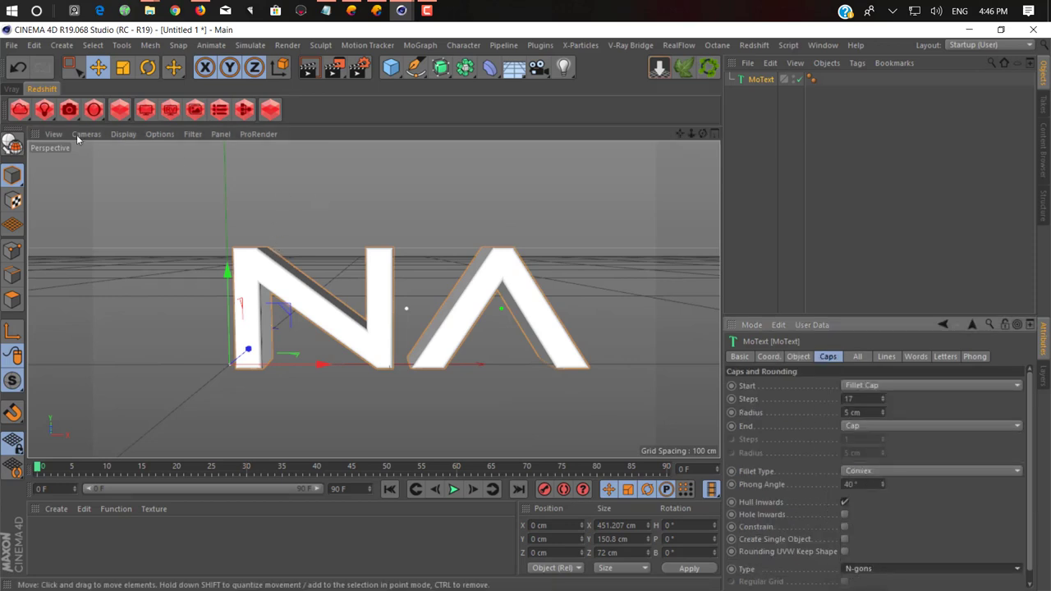
pyautogui.click(123, 134)
pyautogui.click(156, 167)
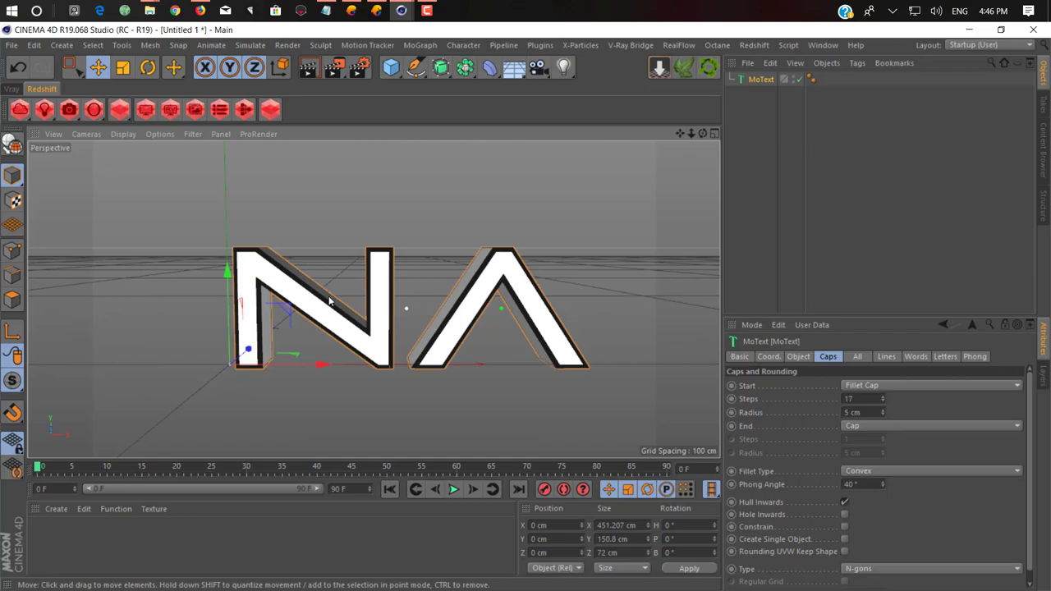
pyautogui.press('super')
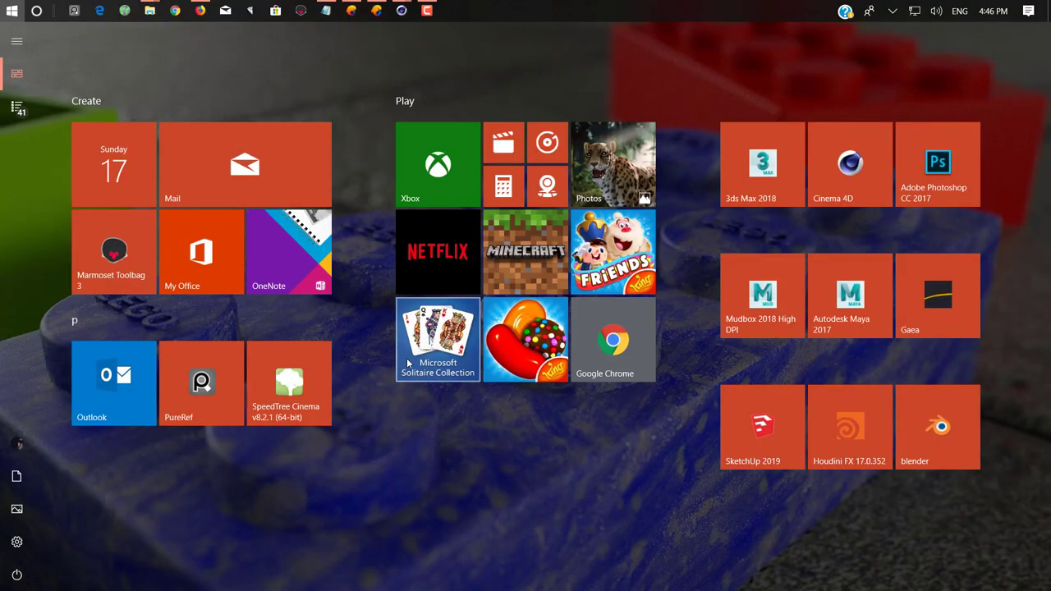
pyautogui.press('super')
pyautogui.moveTo(393, 360)
pyautogui.mouseDown()
pyautogui.moveTo(218, 366)
pyautogui.moveTo(271, 361)
pyautogui.mouseUp()
pyautogui.scroll(-1, 913, 558)
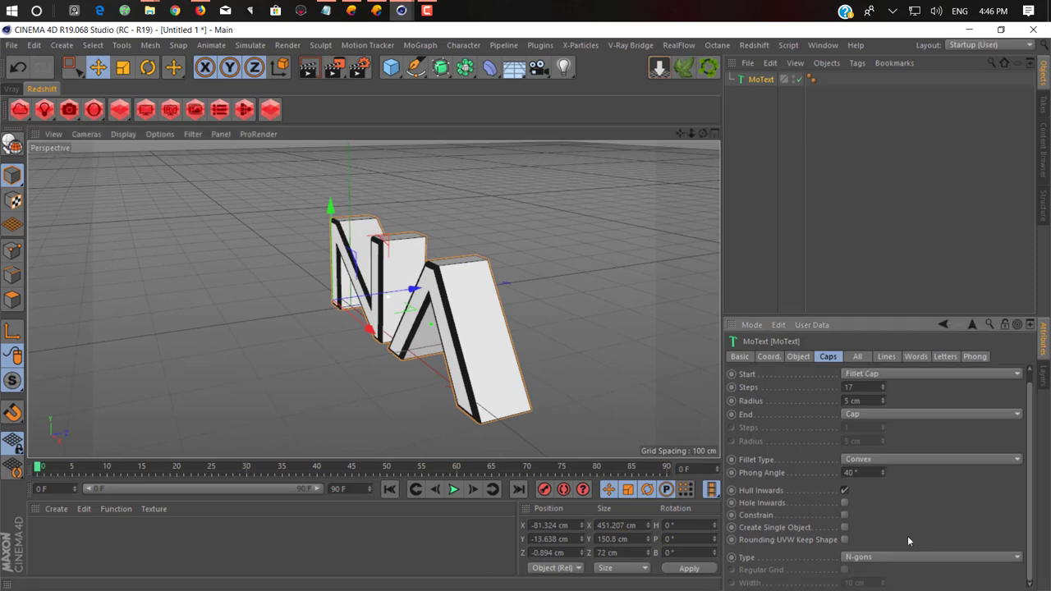
# - Set the text caps to Quadrangles with a 3 cm width
pyautogui.click(860, 559)
pyautogui.click(866, 530)
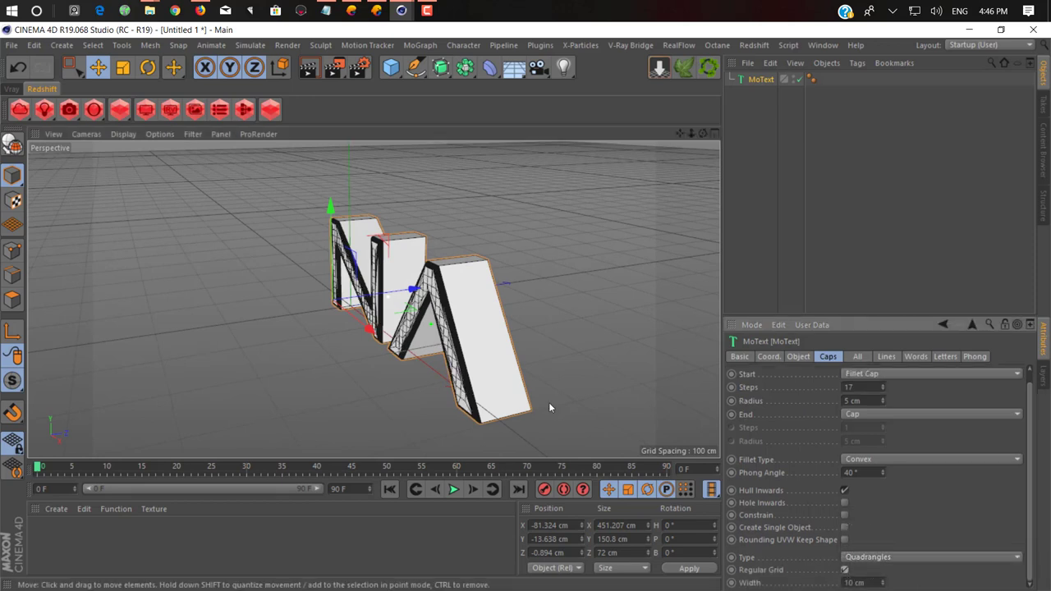
pyautogui.moveTo(549, 403); pyautogui.dragTo(601, 381)
pyautogui.press('super')
pyautogui.press('super')
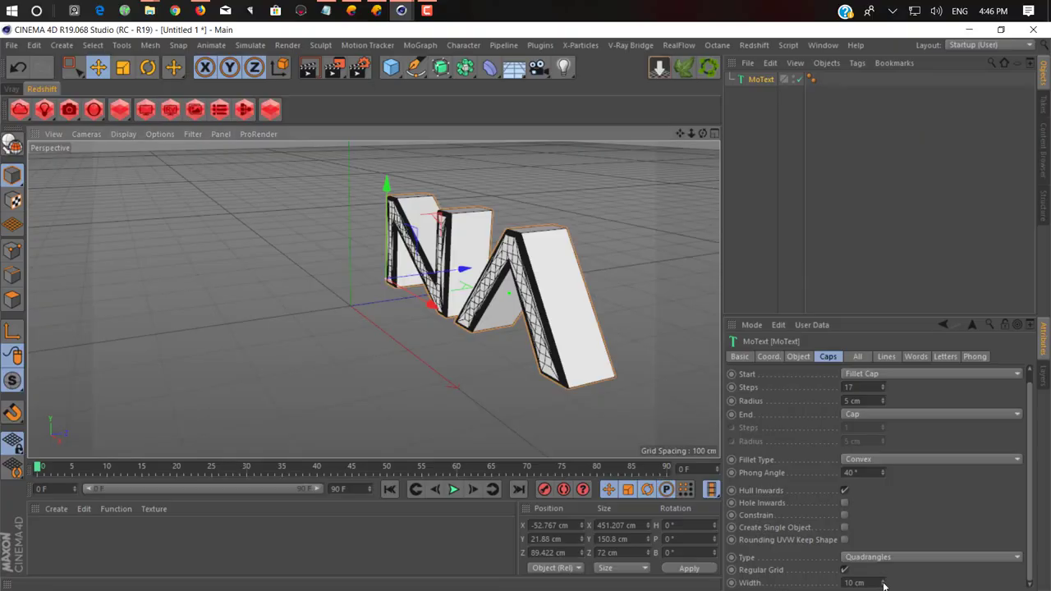
pyautogui.moveTo(883, 584)
pyautogui.mouseDown()
pyautogui.moveTo(494, 299)
pyautogui.moveTo(288, 282)
pyautogui.moveTo(322, 281)
pyautogui.mouseUp()
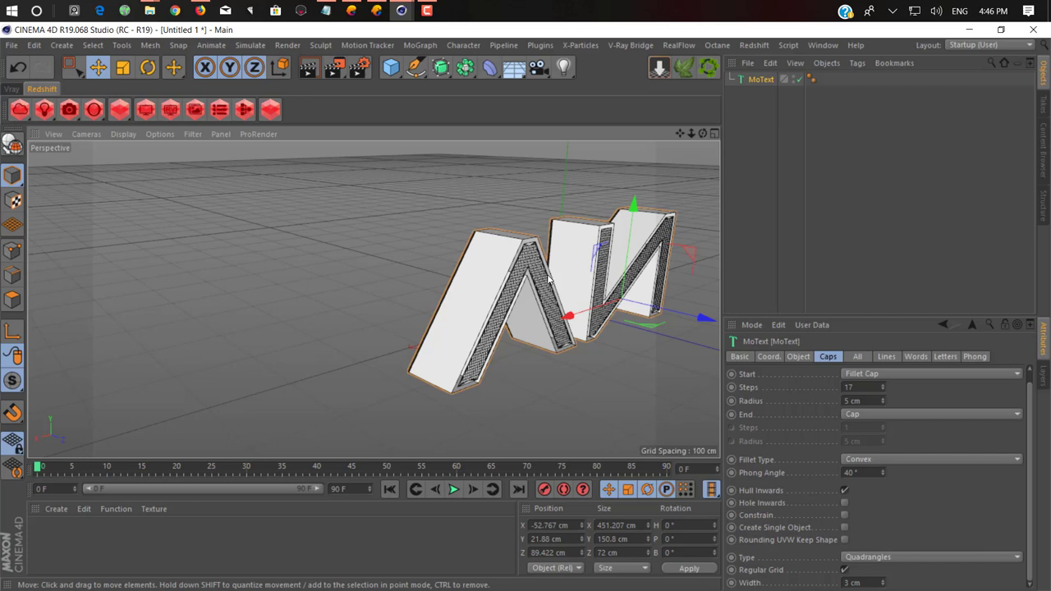
# - Give the back of the letters a Fillet Cap with 43 steps
pyautogui.click(886, 414)
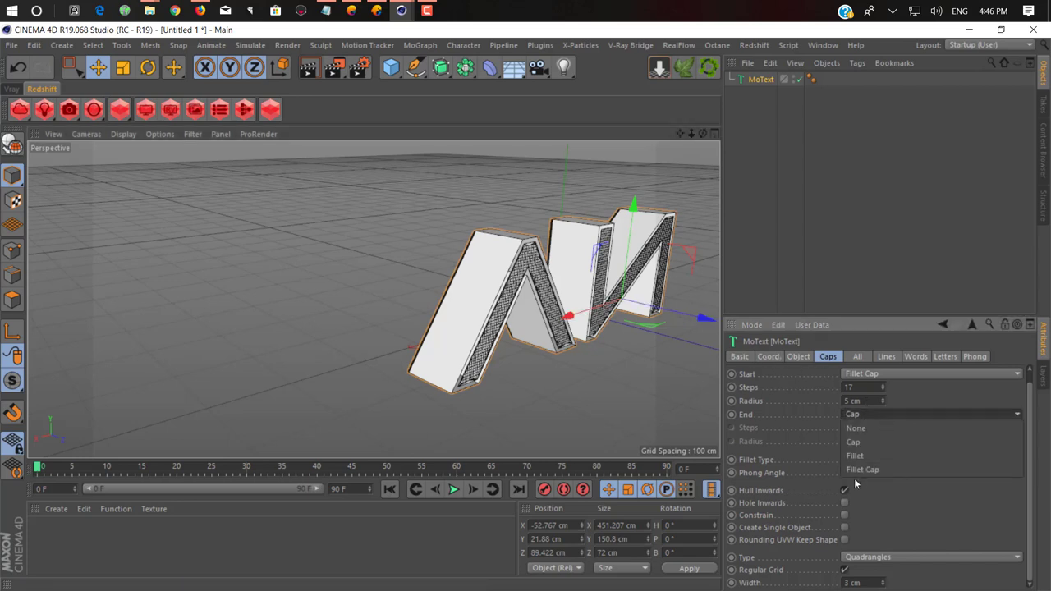
pyautogui.click(856, 473)
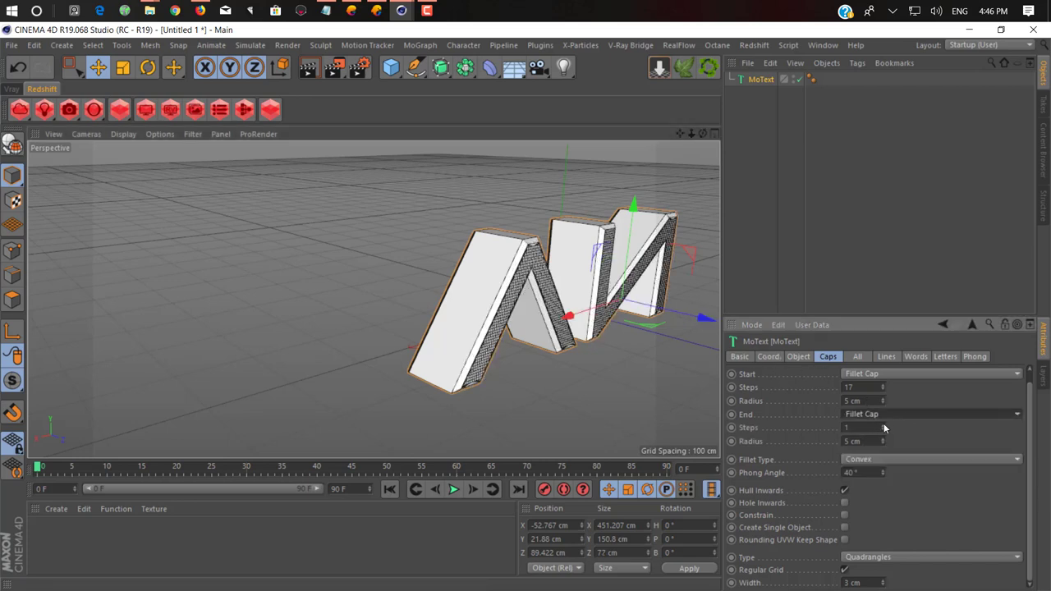
pyautogui.moveTo(883, 434); pyautogui.dragTo(880, 423)
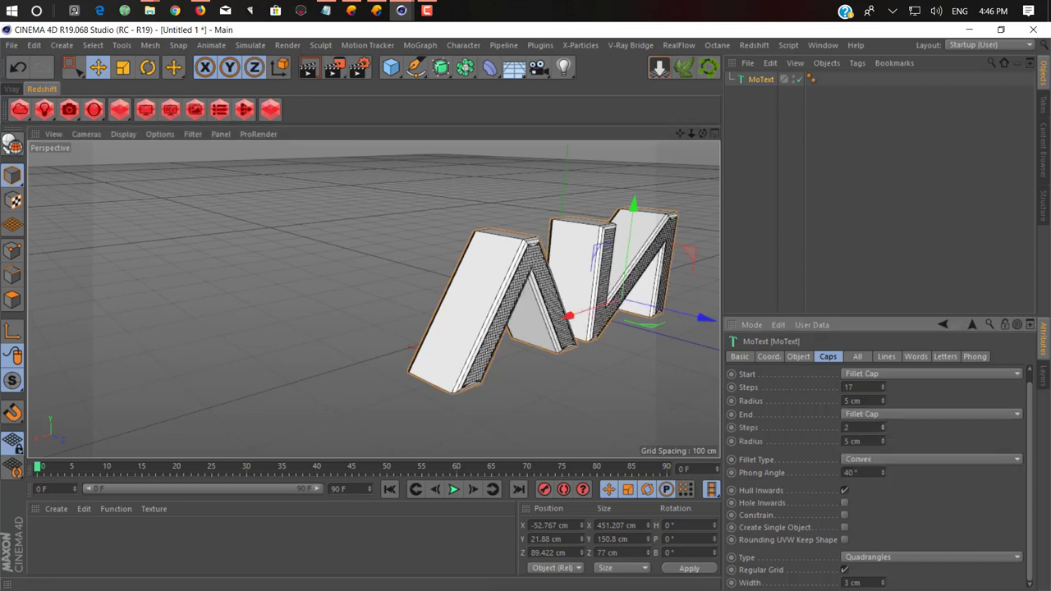
# - Increase the MoText extrusion subdivision and view the text from the side
pyautogui.click(798, 358)
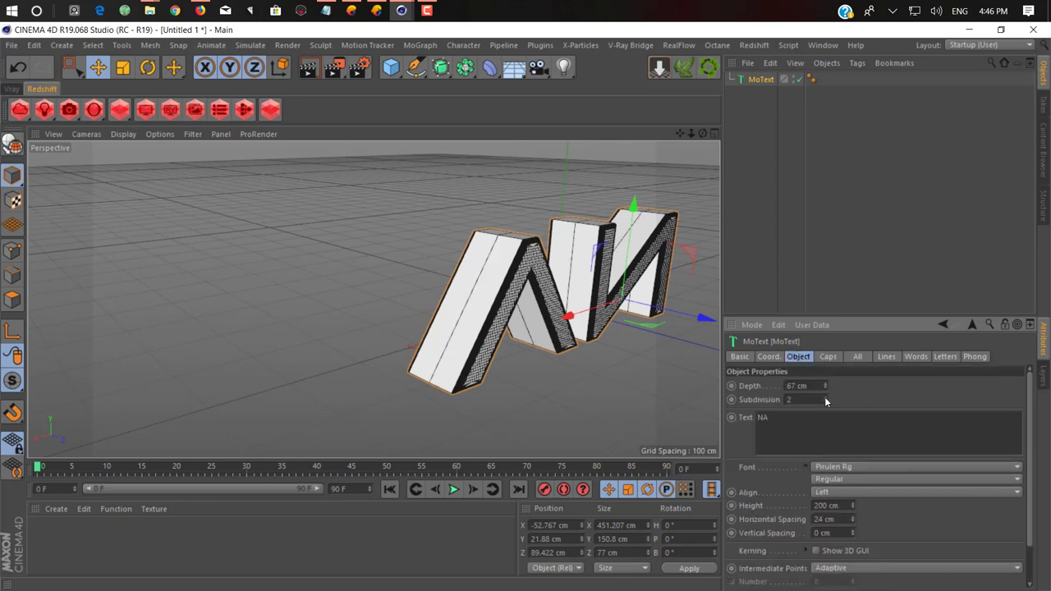
pyautogui.moveTo(826, 402); pyautogui.dragTo(826, 446)
pyautogui.moveTo(493, 353)
pyautogui.mouseDown()
pyautogui.moveTo(629, 351)
pyautogui.moveTo(359, 380)
pyautogui.moveTo(355, 410)
pyautogui.mouseUp()
# - Make the NA text editable and export it as Wavefront OBJ over the Desktop's name.obj
pyautogui.press('c')
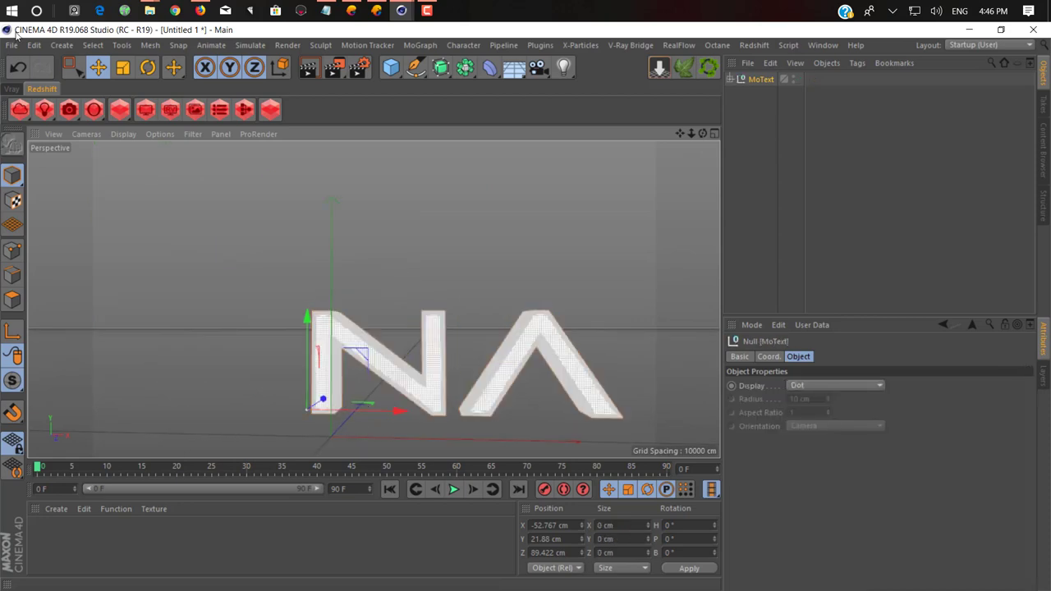
pyautogui.click(12, 44)
pyautogui.moveTo(33, 295)
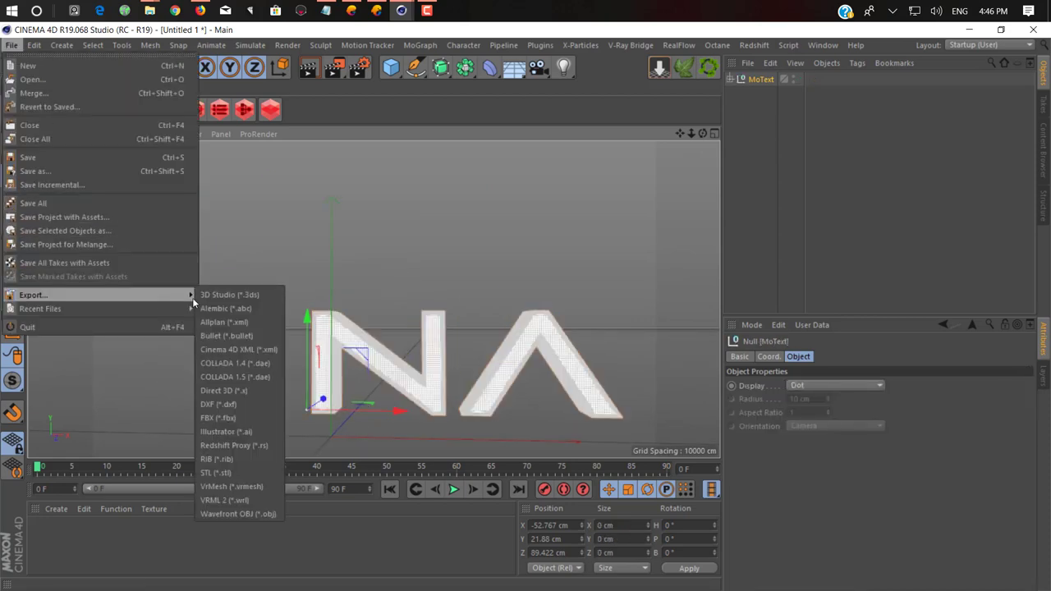
pyautogui.click(248, 511)
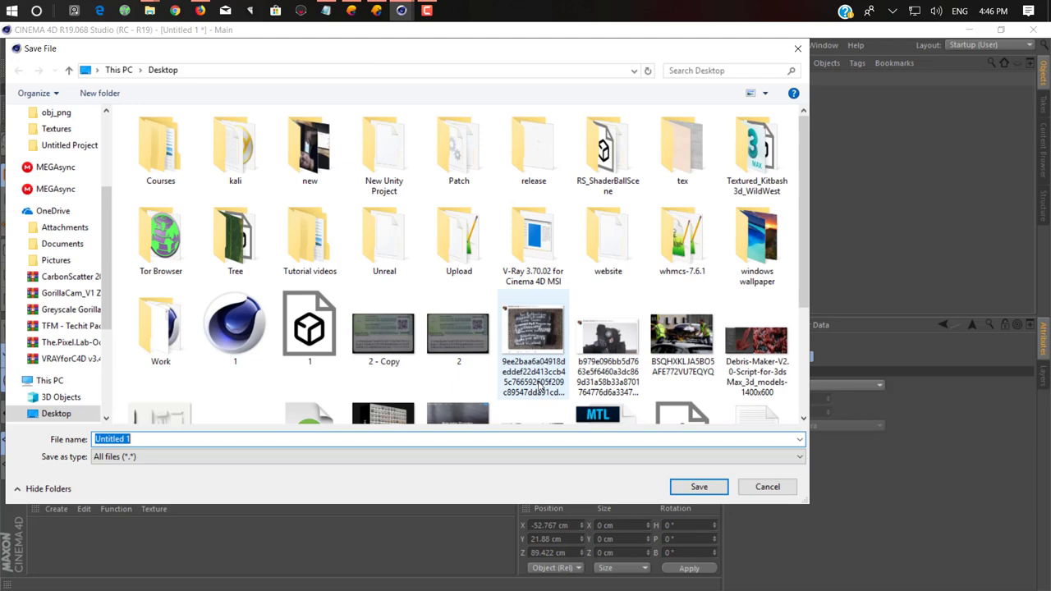
pyautogui.scroll(-3, 573, 272)
pyautogui.doubleClick(683, 251)
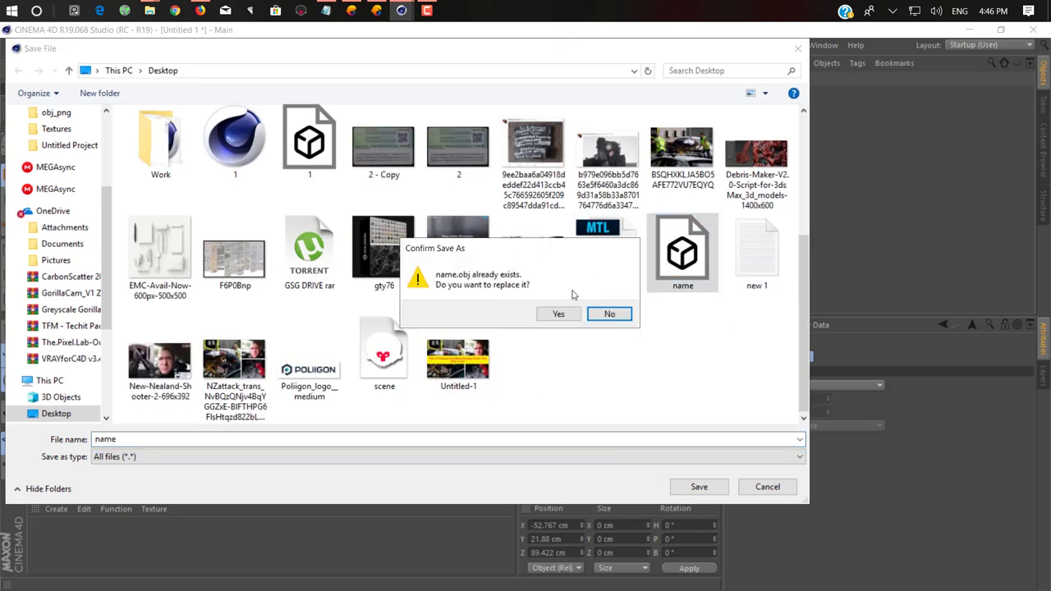
pyautogui.click(559, 315)
pyautogui.click(579, 498)
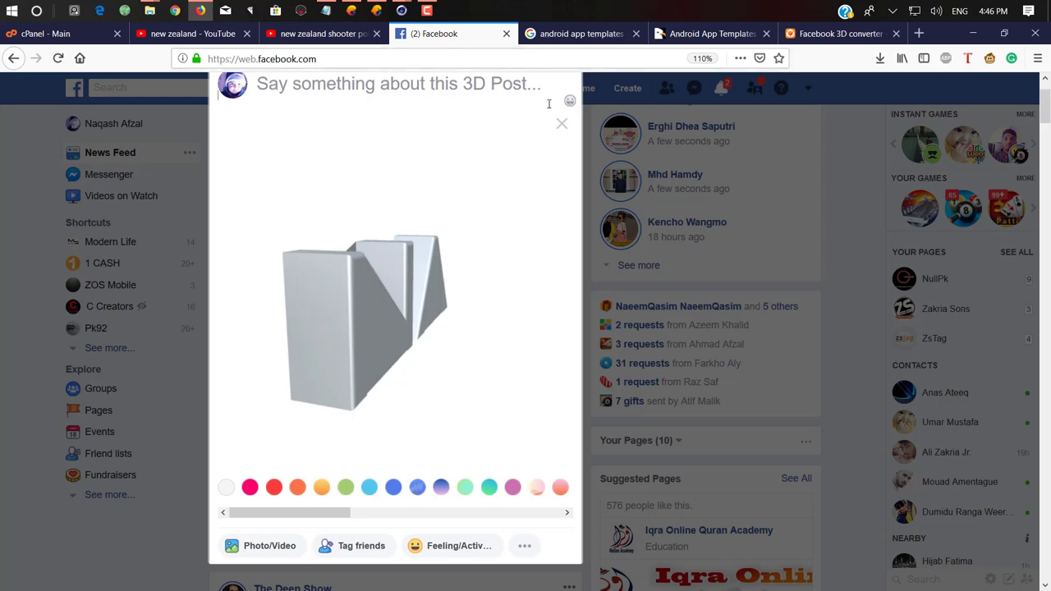
# - Load the updated name OBJ into Boxshot and save a 1.3 MB exported.glb
pyautogui.click(837, 34)
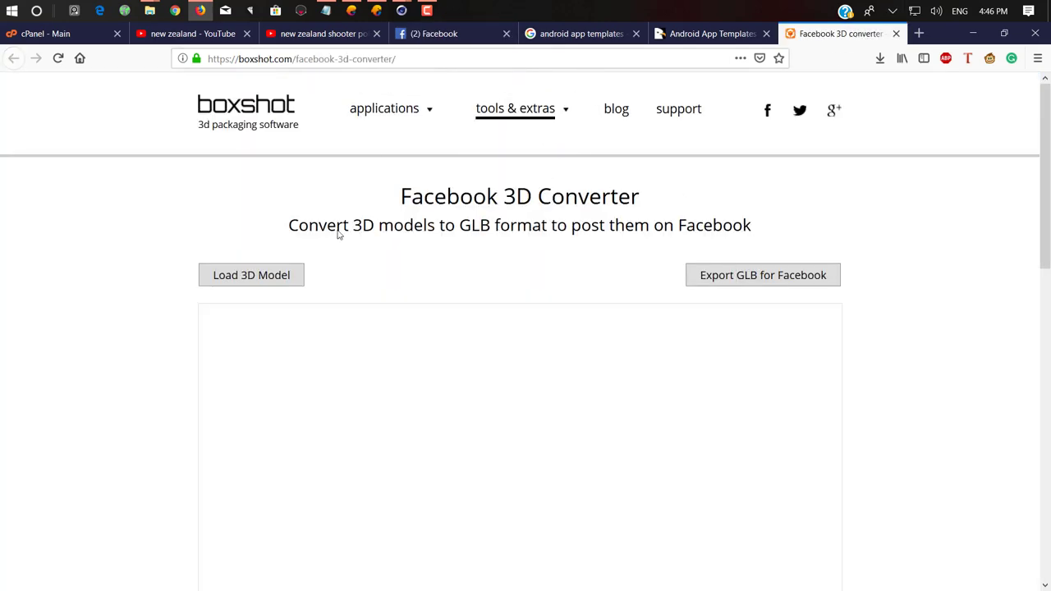
pyautogui.click(277, 276)
pyautogui.scroll(-1, 462, 424)
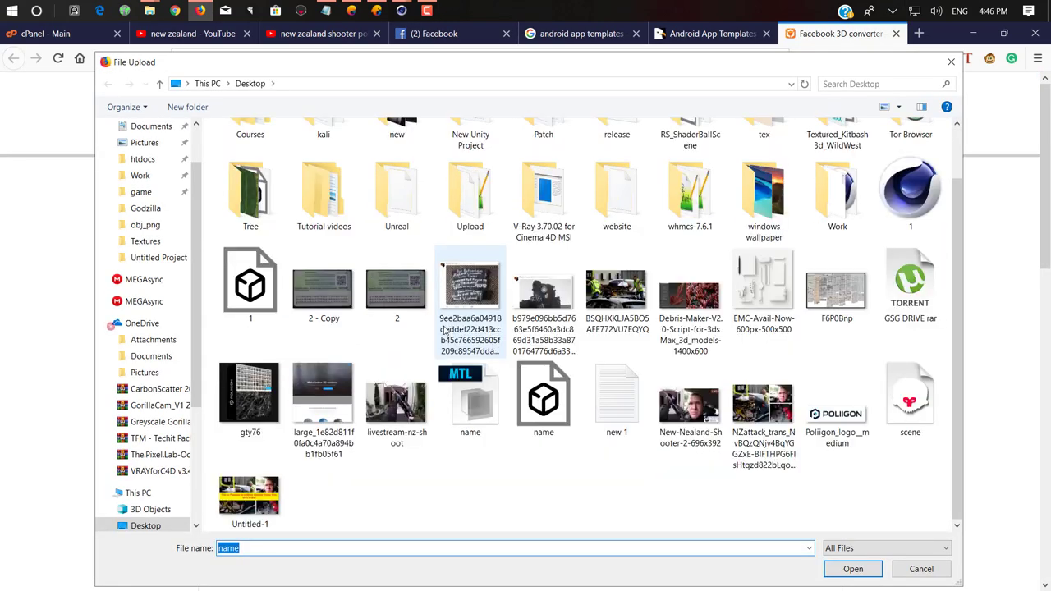
pyautogui.click(527, 419)
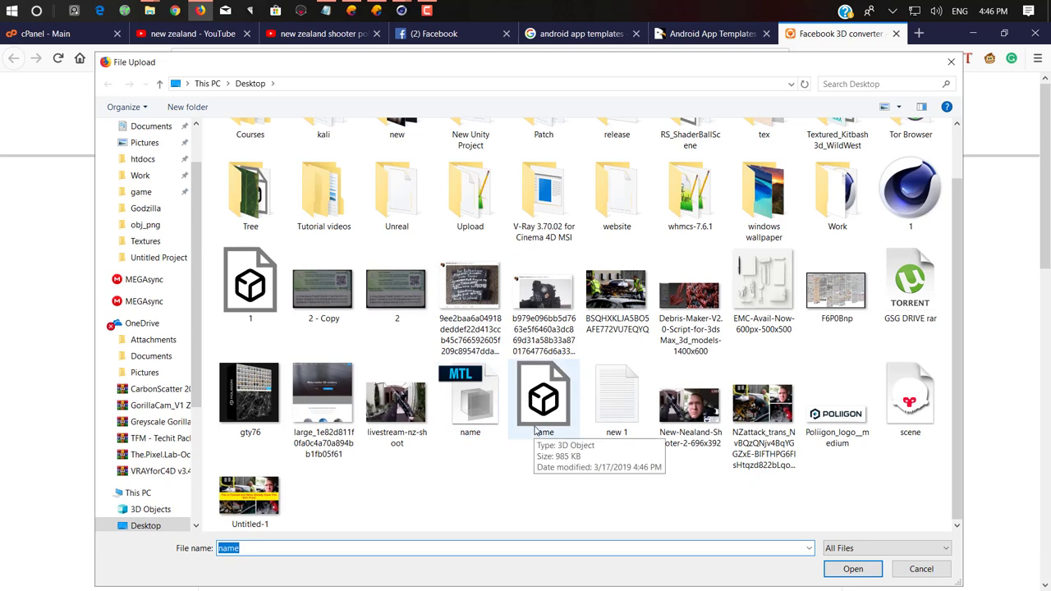
pyautogui.doubleClick(560, 425)
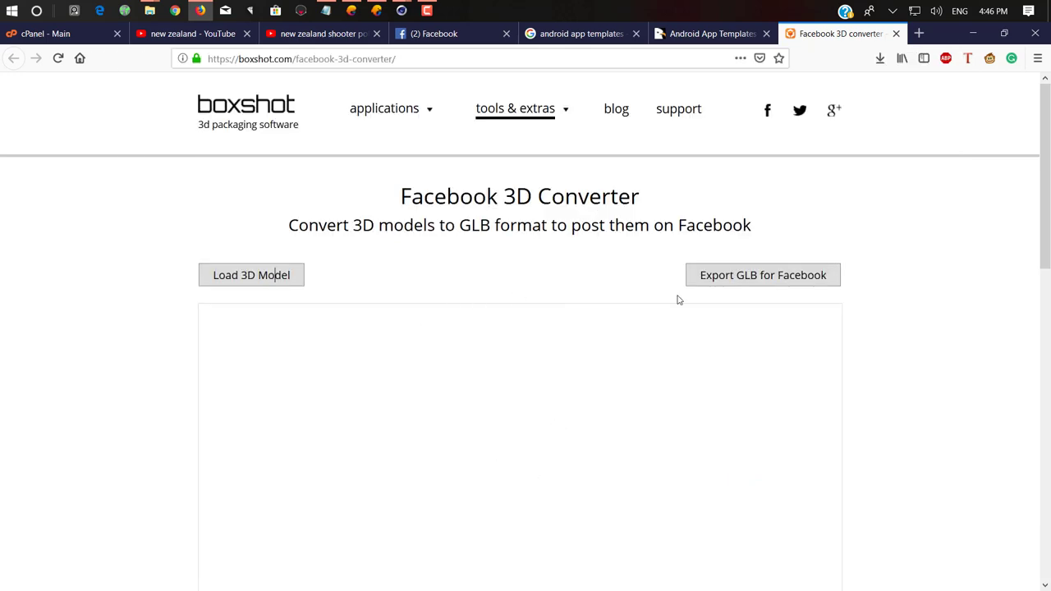
pyautogui.click(698, 279)
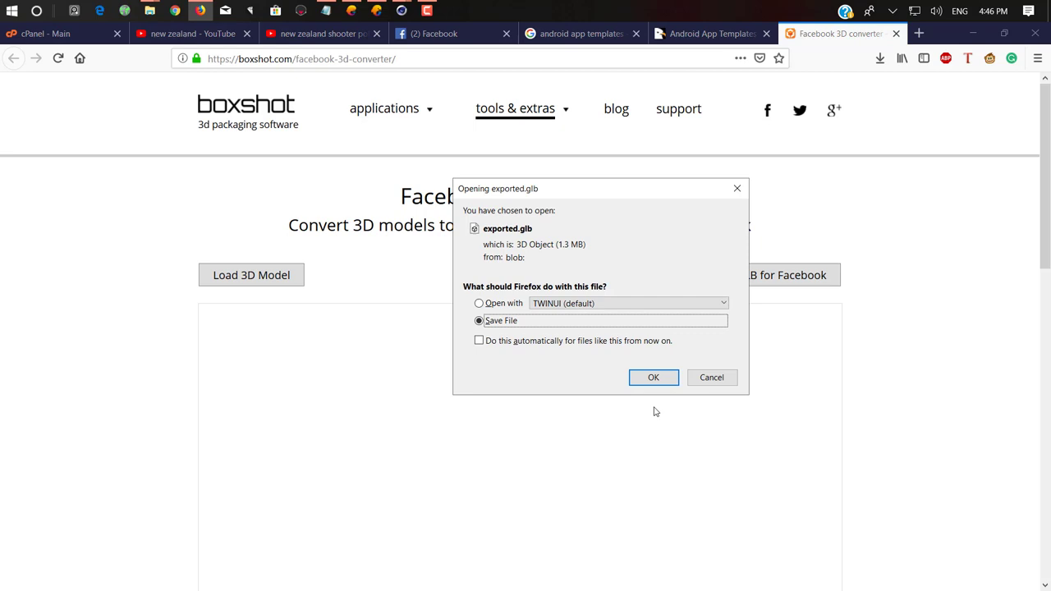
pyautogui.click(656, 375)
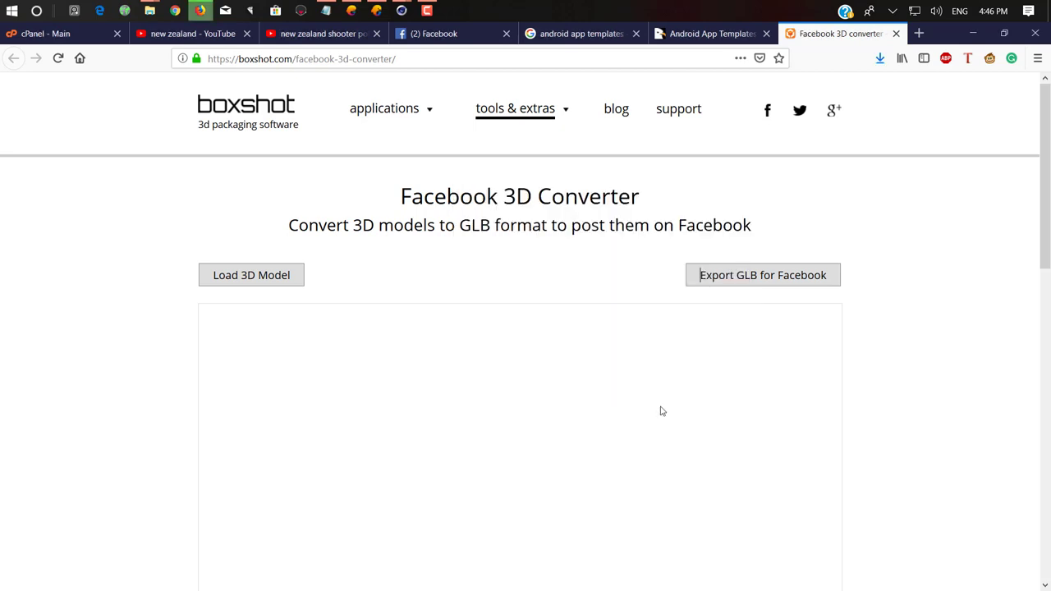
# - Put the browser beside Cinema 4D and open the Downloads folder with the exported model
pyautogui.click(450, 36)
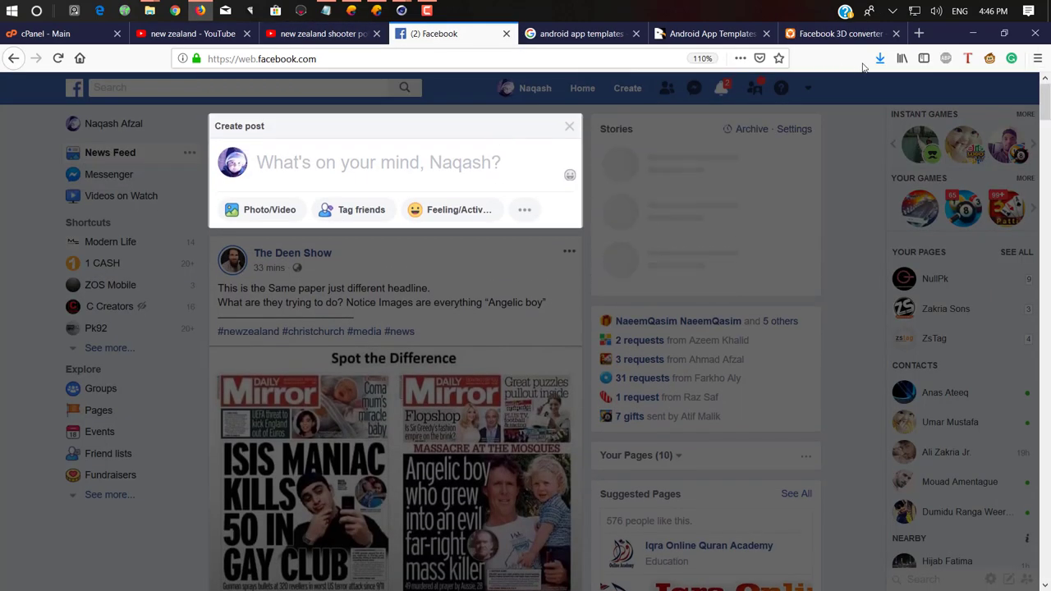
pyautogui.press('super+Right')
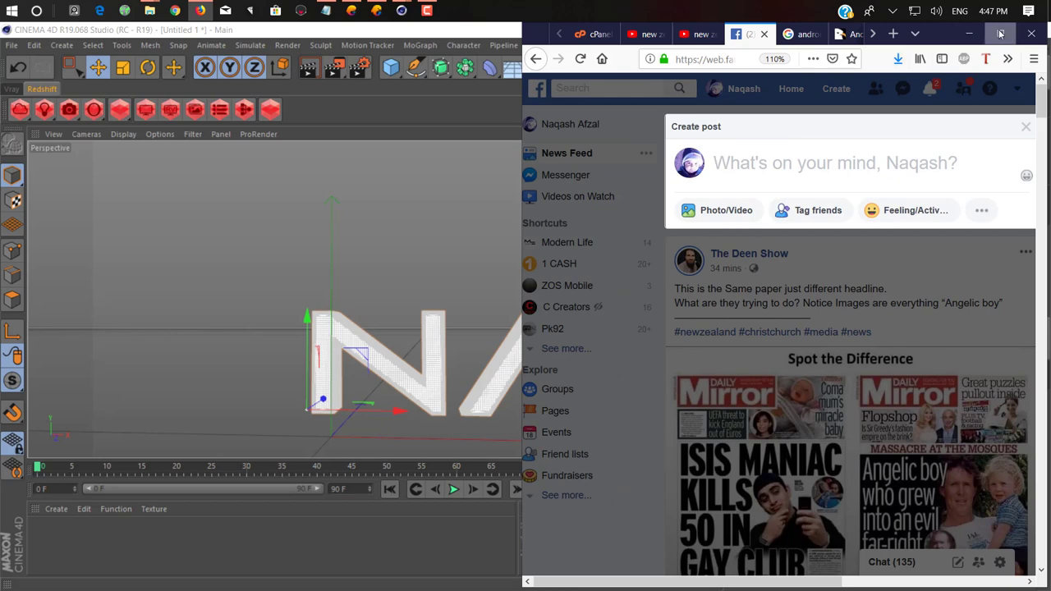
pyautogui.click(1000, 32)
pyautogui.click(879, 59)
pyautogui.click(871, 89)
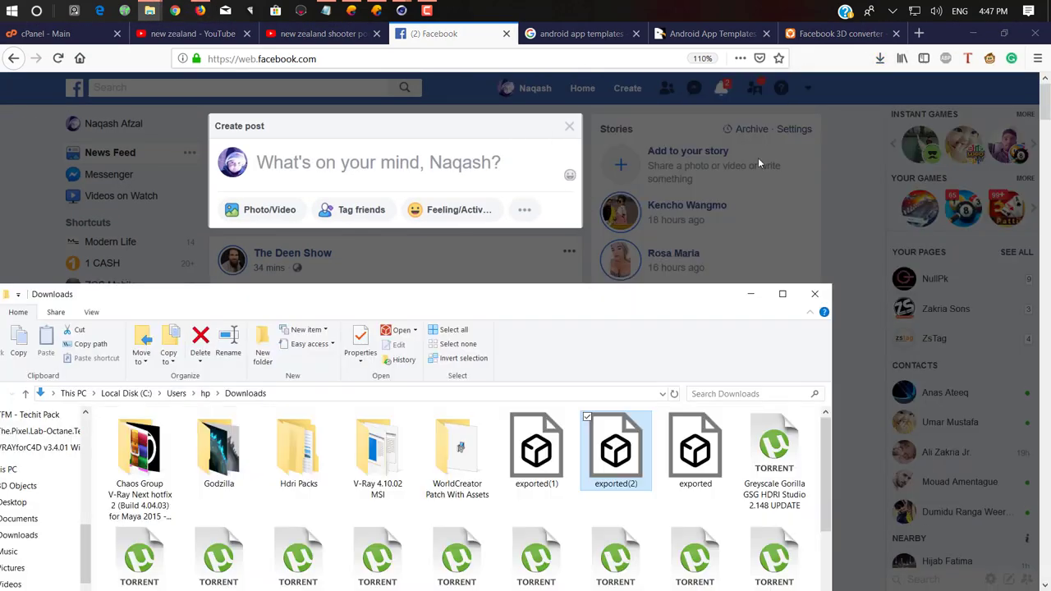
pyautogui.moveTo(538, 308); pyautogui.dragTo(543, 337)
# - Delete the older exported(1) and exported files
pyautogui.click(542, 481)
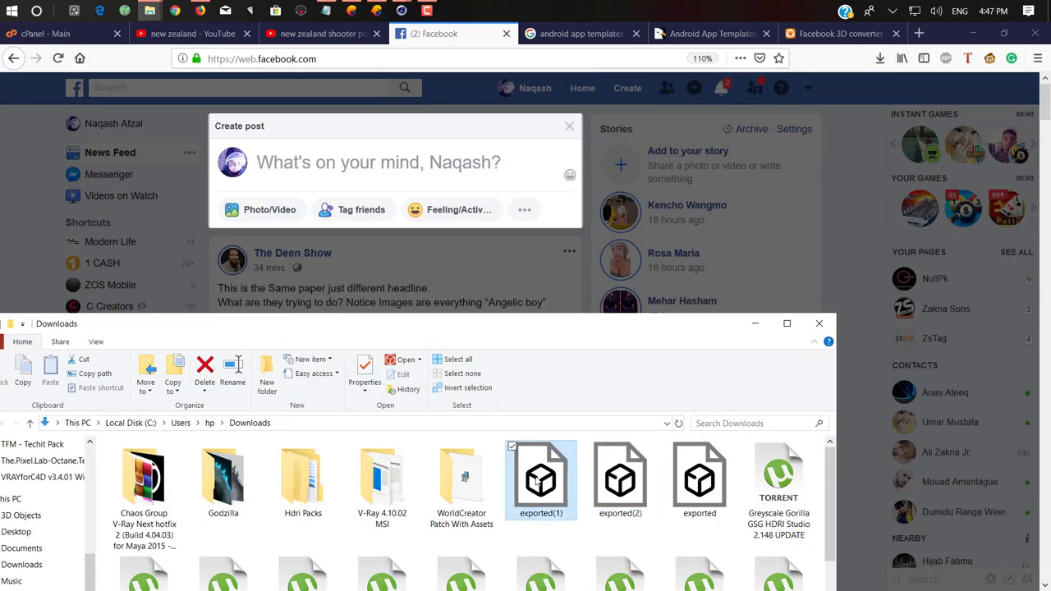
pyautogui.keyDown('ctrl'); pyautogui.click(695, 466); pyautogui.keyUp('ctrl')
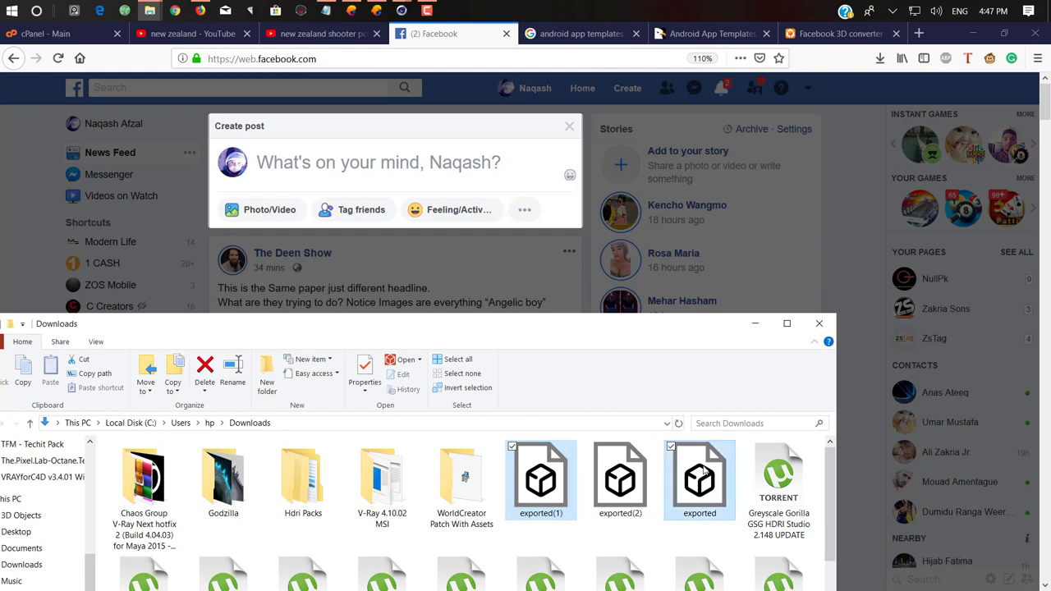
pyautogui.press('Delete')
# - Drop exported(2) into Facebook's Create post box and minimize Explorer
pyautogui.click(530, 493)
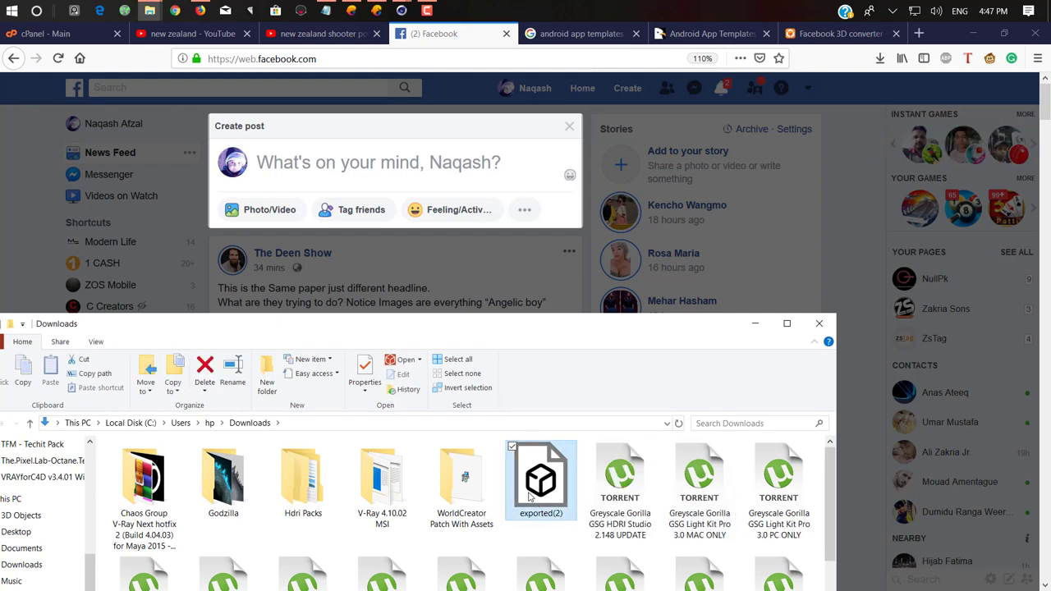
pyautogui.moveTo(542, 488)
pyautogui.mouseDown()
pyautogui.moveTo(349, 211)
pyautogui.moveTo(361, 201)
pyautogui.mouseUp()
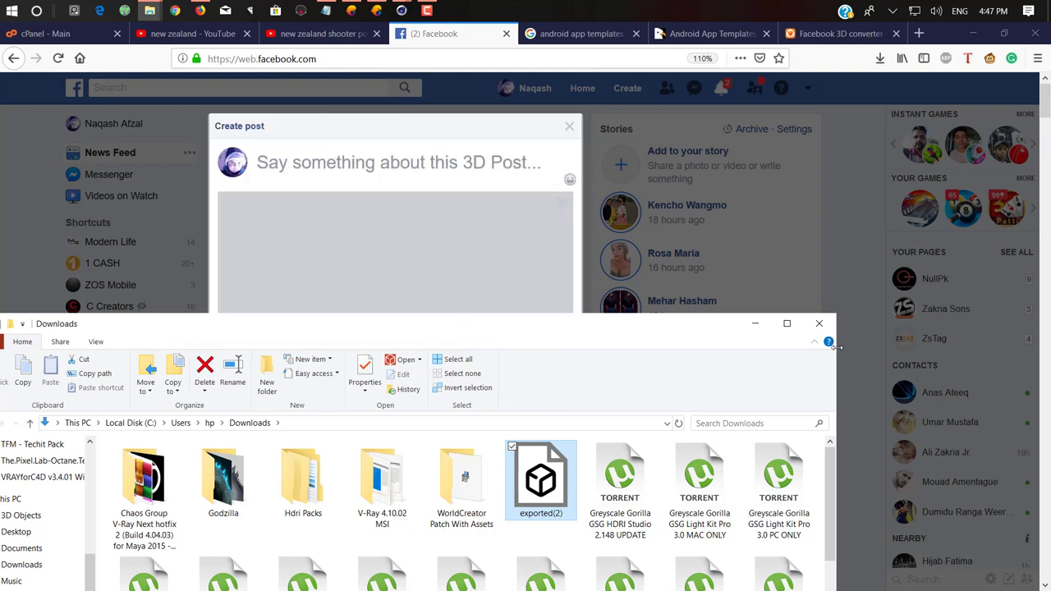
pyautogui.click(755, 324)
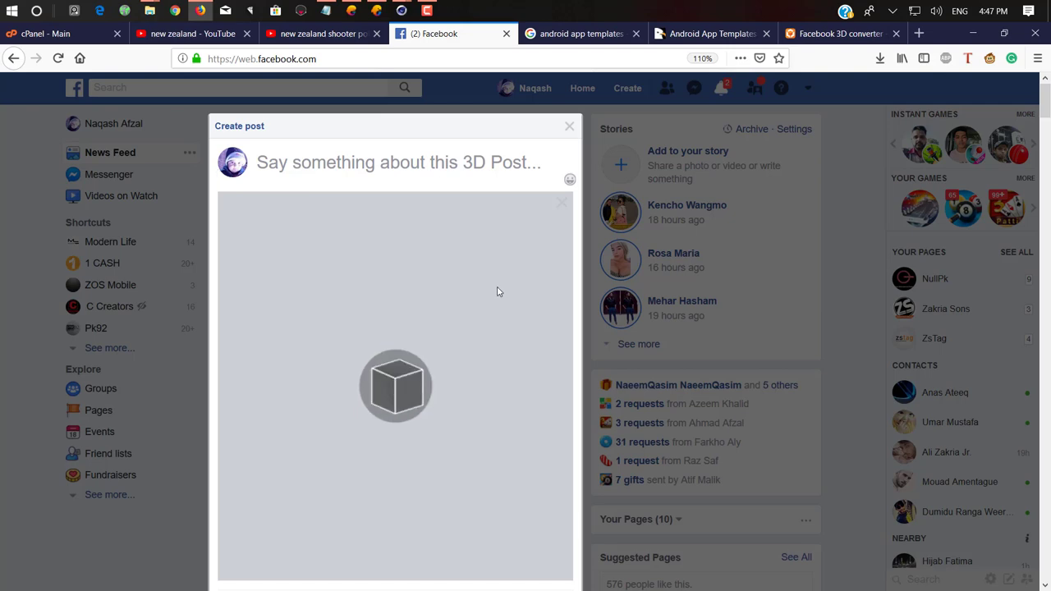
# - Wait for the NA 3D preview to load, then choose the green background swatch
pyautogui.scroll(-3, 496, 292)
pyautogui.scroll(3, 497, 290)
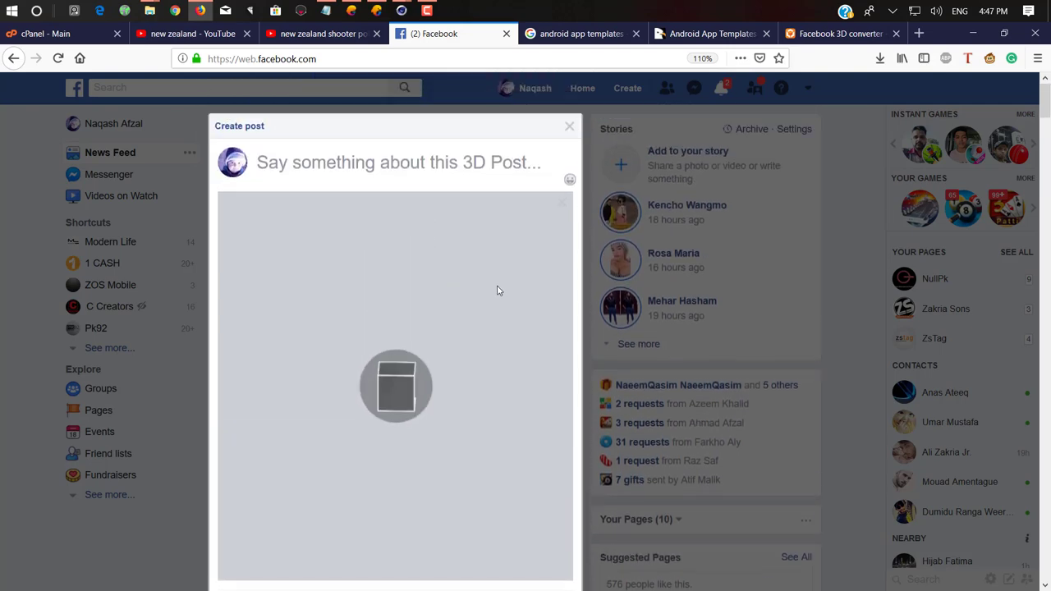
pyautogui.scroll(-2, 497, 290)
pyautogui.scroll(-2, 499, 287)
pyautogui.scroll(-4, 501, 280)
pyautogui.scroll(3, 501, 280)
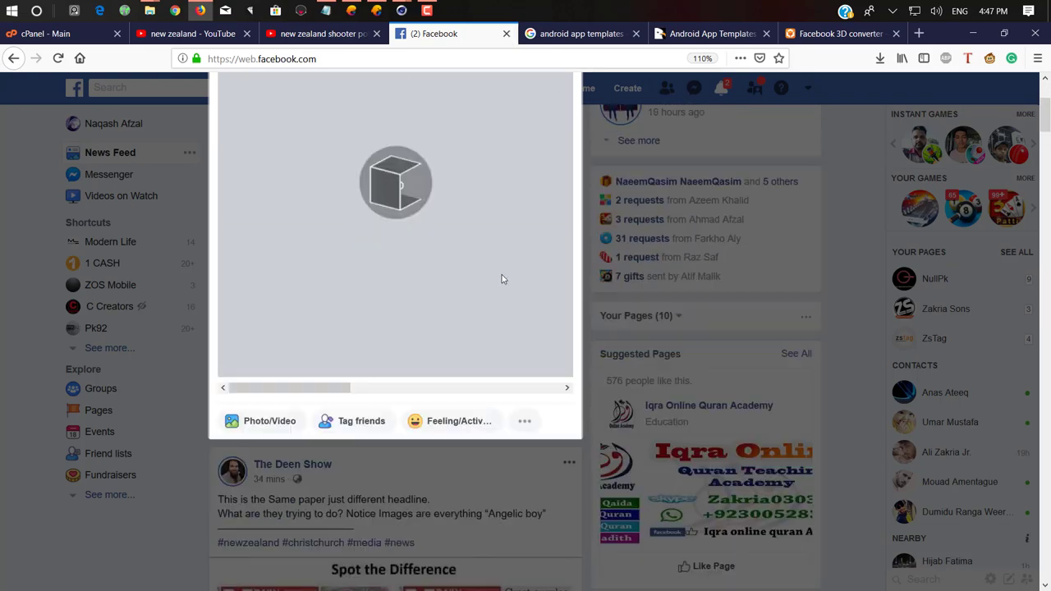
pyautogui.scroll(-2, 501, 278)
pyautogui.scroll(5, 499, 277)
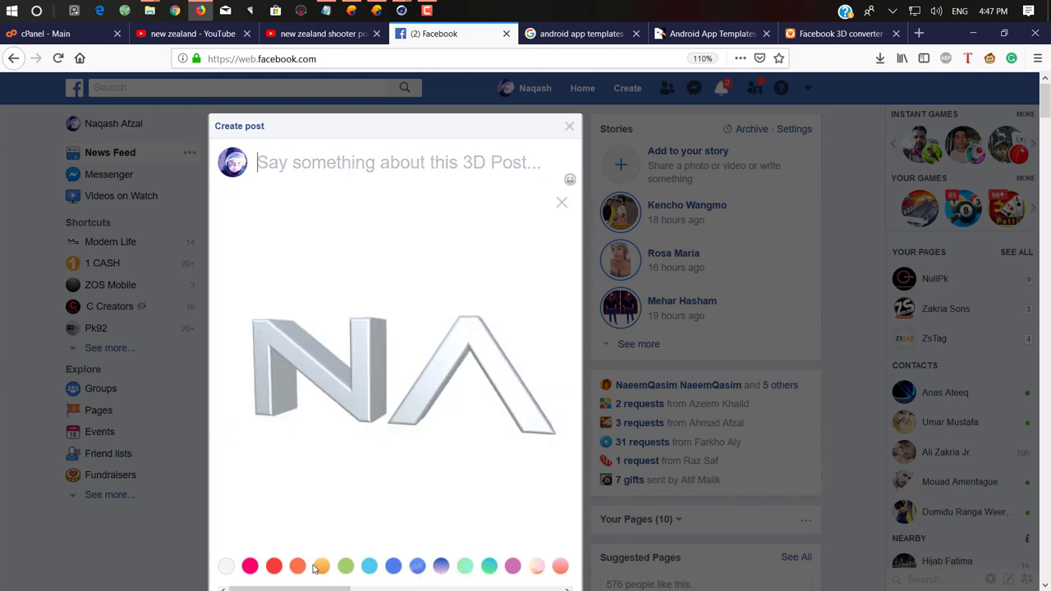
pyautogui.click(346, 566)
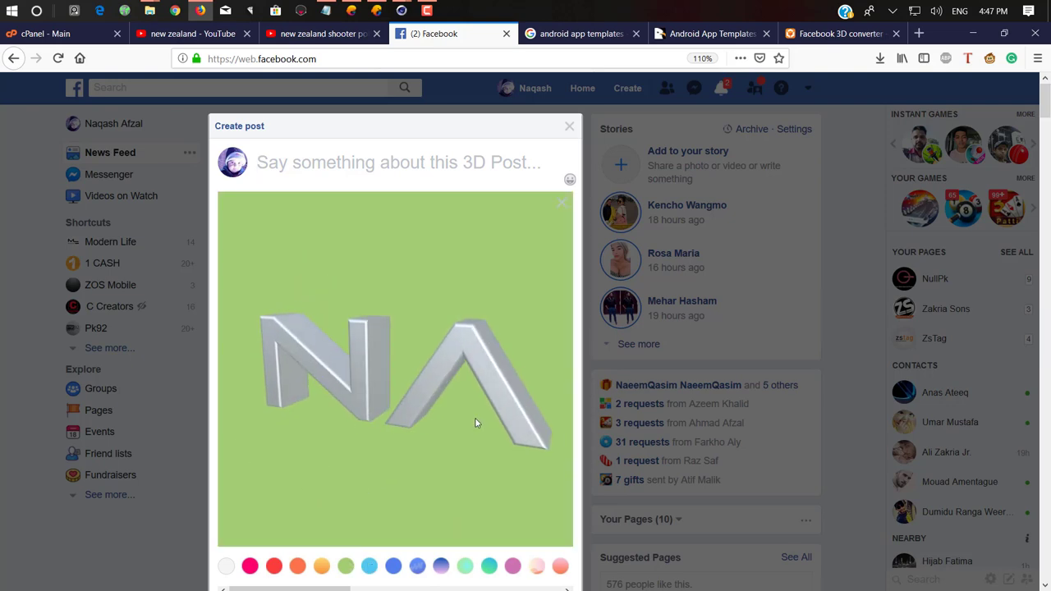
# - Rotate the green-backed 3D preview to check the model
pyautogui.scroll(-3, 477, 422)
pyautogui.scroll(3, 484, 411)
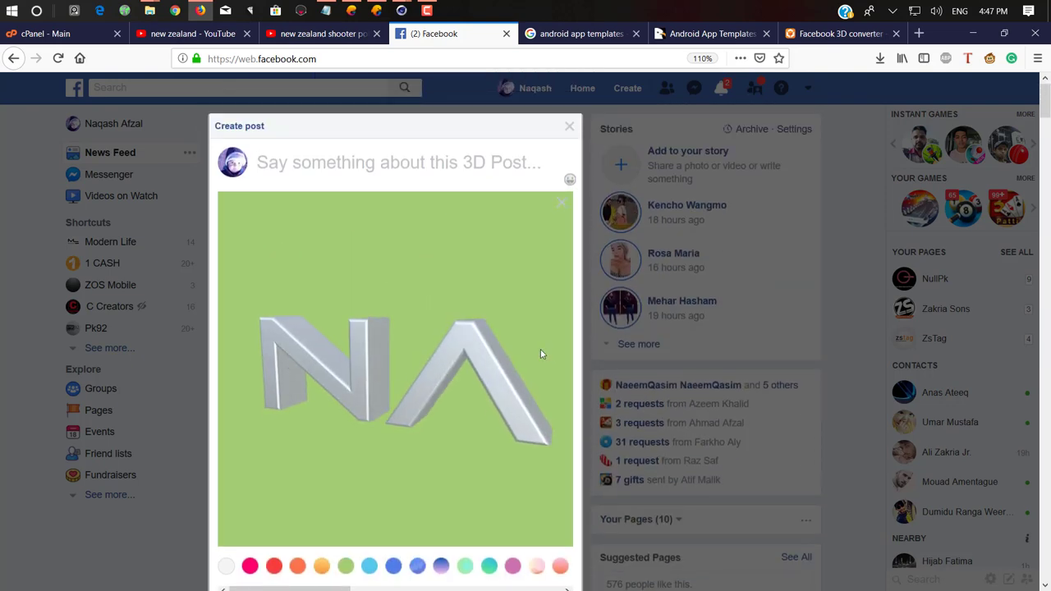
pyautogui.scroll(-3, 551, 356)
pyautogui.moveTo(312, 276); pyautogui.dragTo(544, 293)
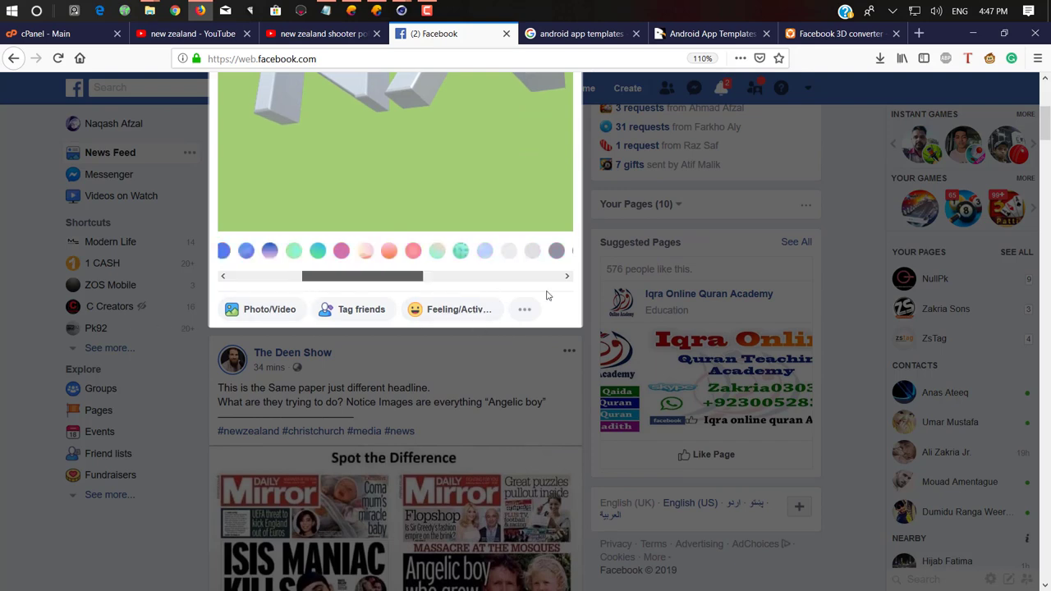
pyautogui.scroll(3, 536, 401)
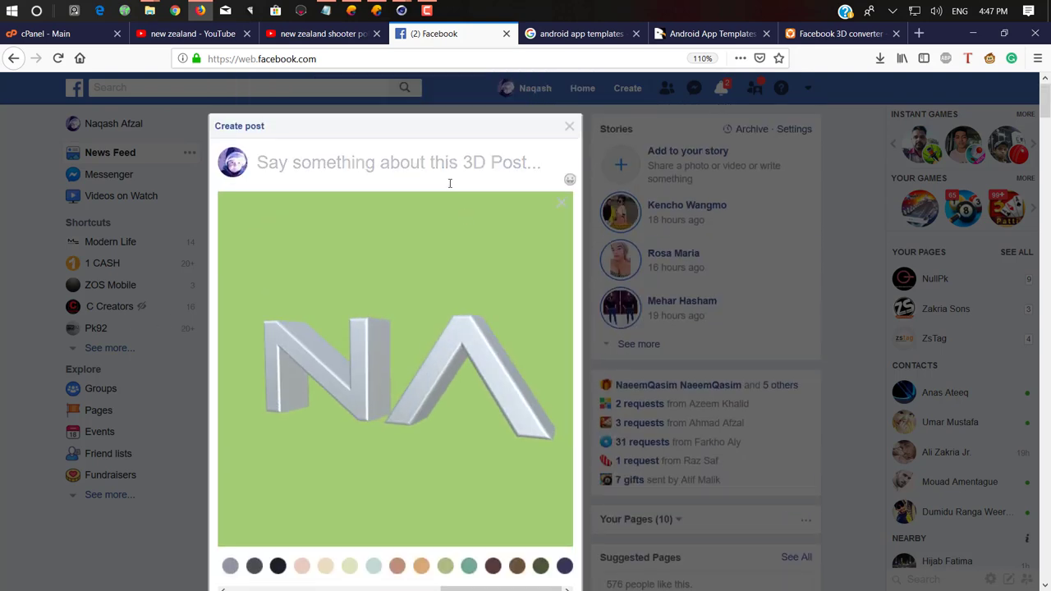
# - Caption the post 'This is my first 3d post'
pyautogui.click(450, 183)
pyautogui.write('This is my first 3d')
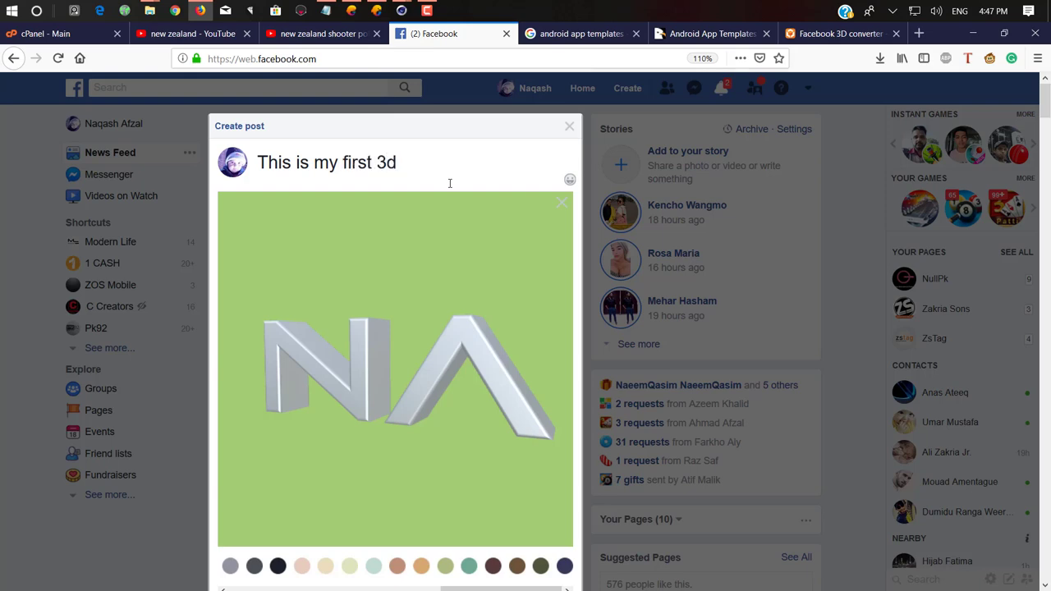
pyautogui.write(' post')
pyautogui.press('Return')
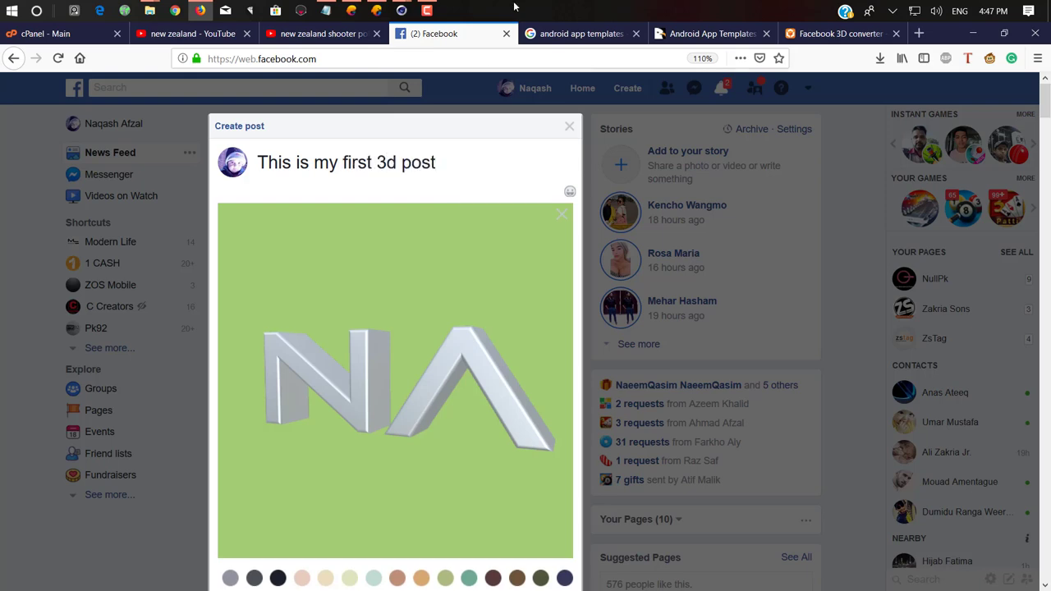
# - Expand the post's extra options, then collapse them again
pyautogui.scroll(-3, 332, 397)
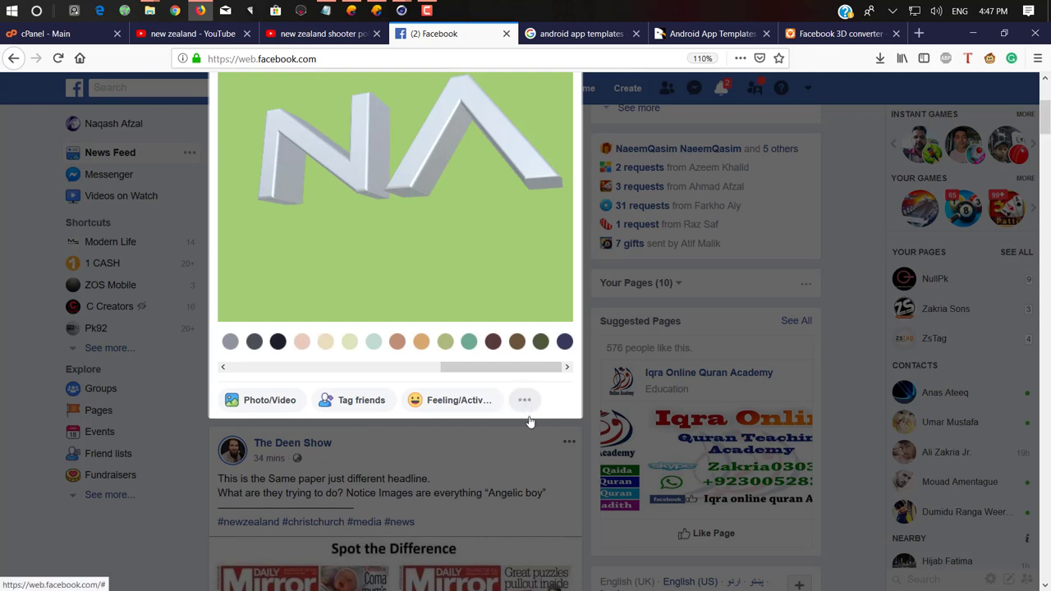
pyautogui.click(529, 417)
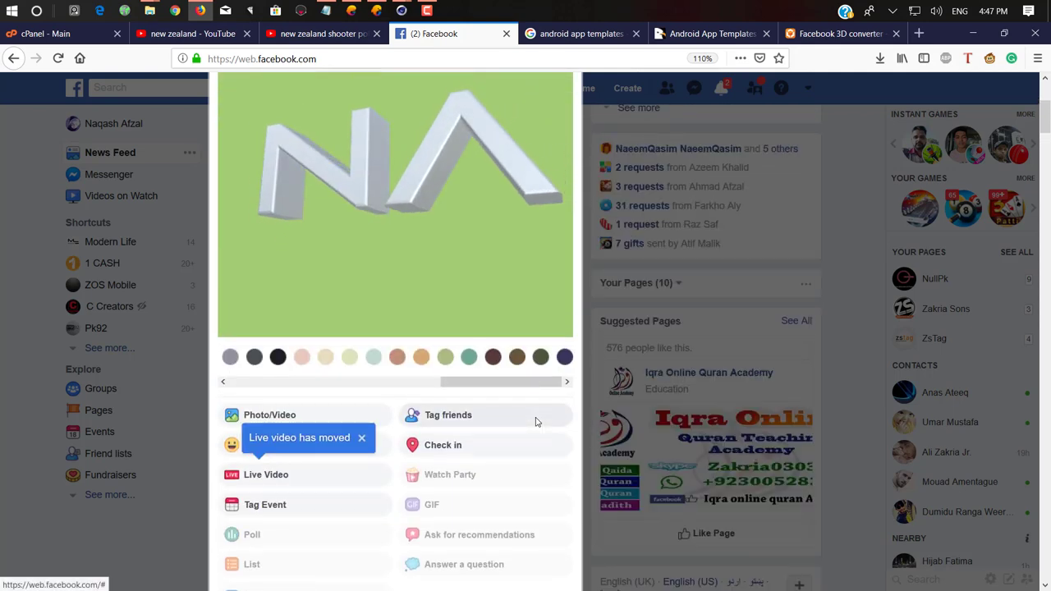
pyautogui.scroll(-4, 535, 422)
pyautogui.scroll(5, 312, 319)
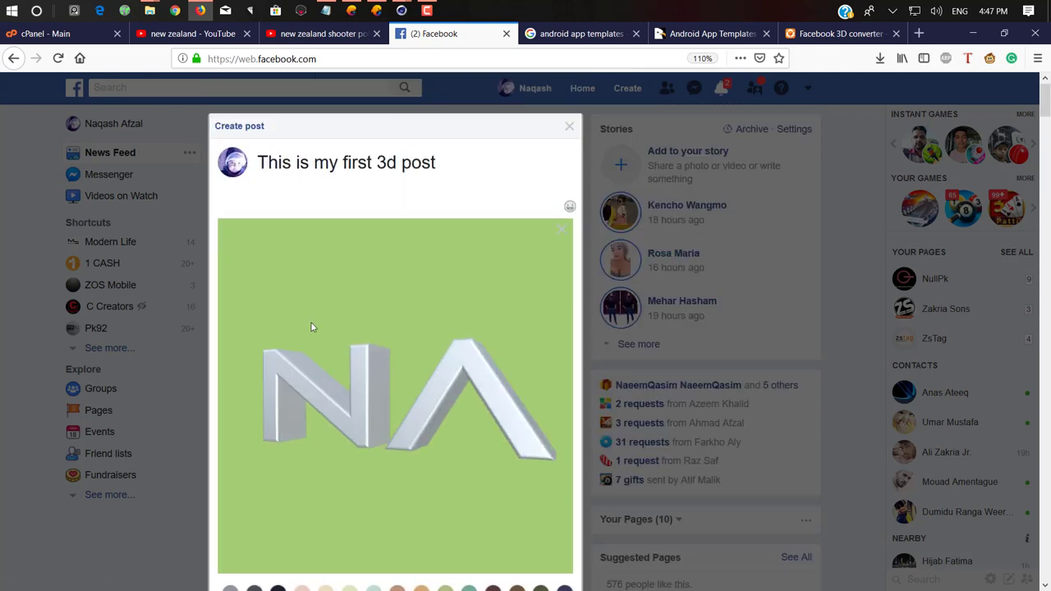
pyautogui.click(597, 92)
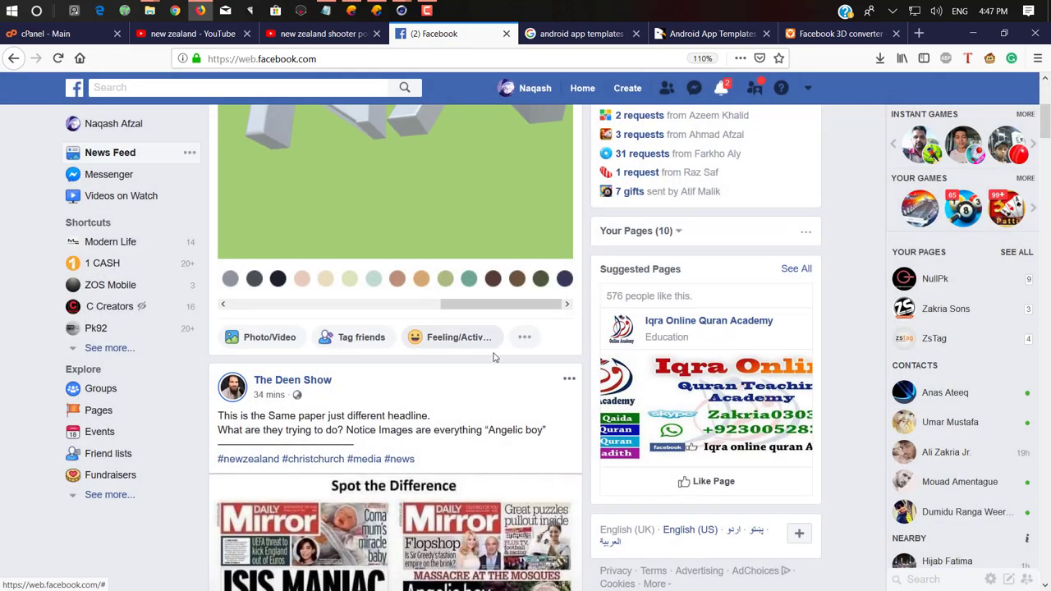
pyautogui.scroll(4, 484, 345)
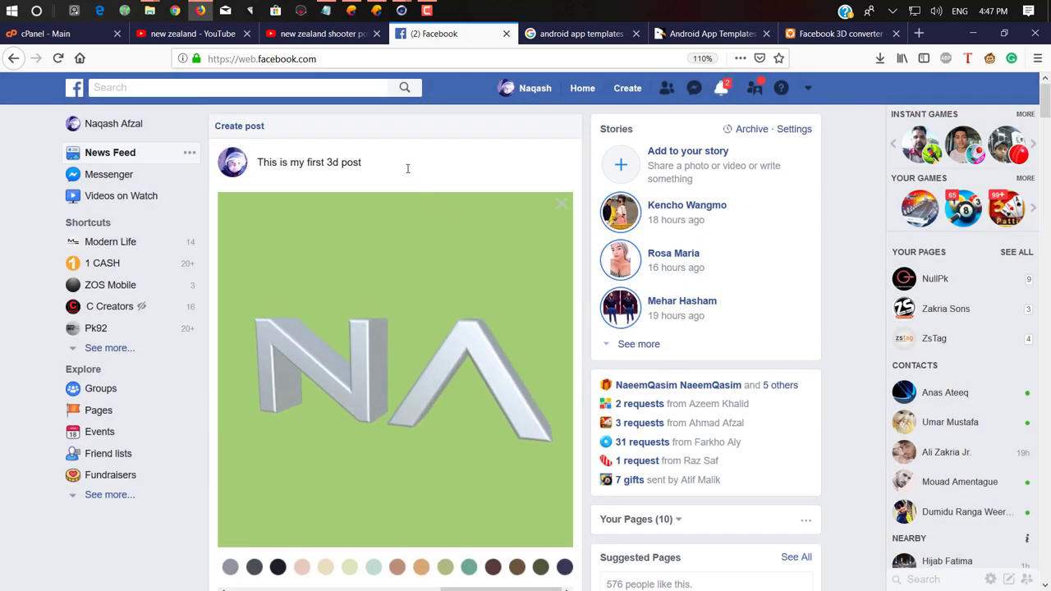
# - Share the 3D post to the News Feed
pyautogui.click(475, 255)
pyautogui.scroll(-2, 486, 271)
pyautogui.scroll(-3, 489, 296)
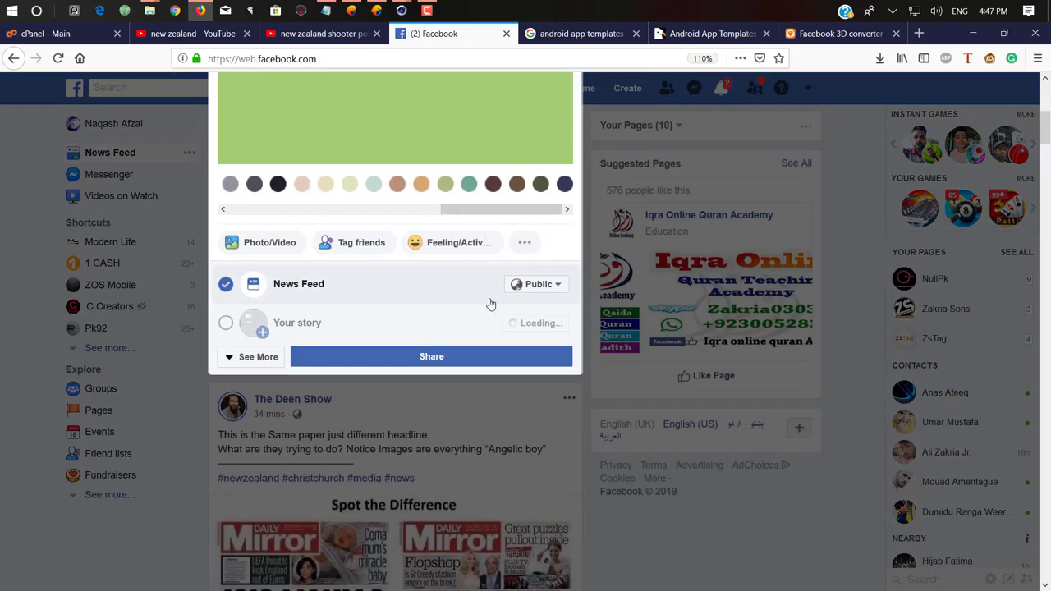
pyautogui.click(441, 357)
pyautogui.scroll(1, 395, 362)
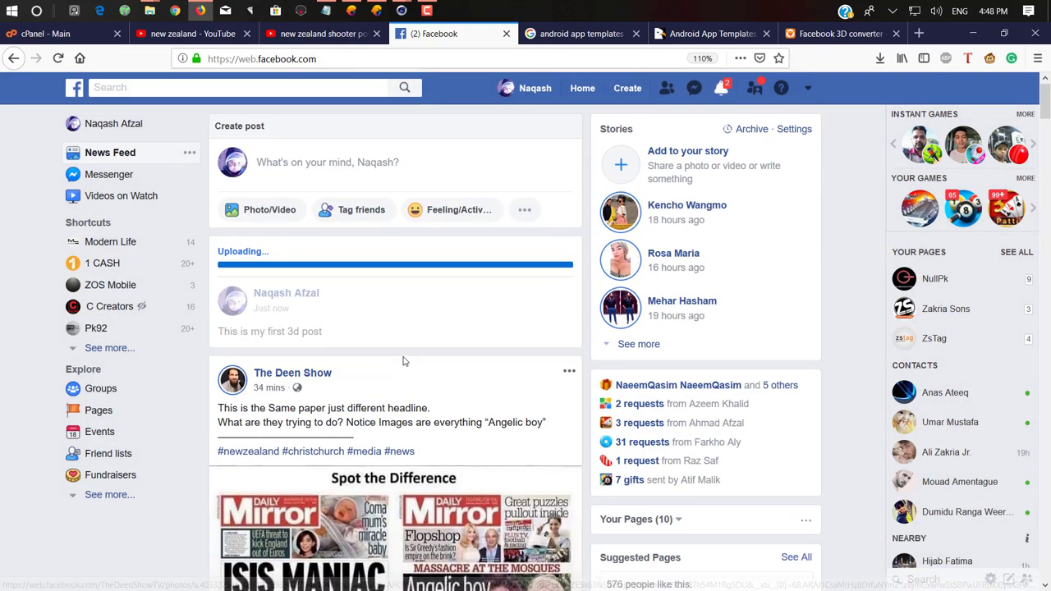
pyautogui.scroll(-1, 425, 385)
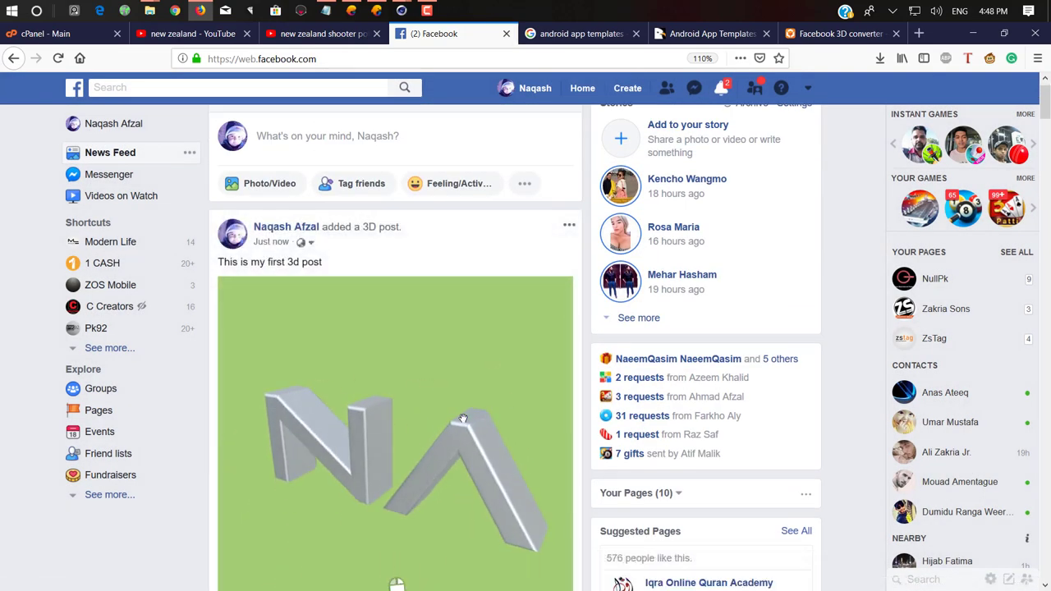
pyautogui.scroll(-4, 427, 378)
pyautogui.scroll(4, 439, 356)
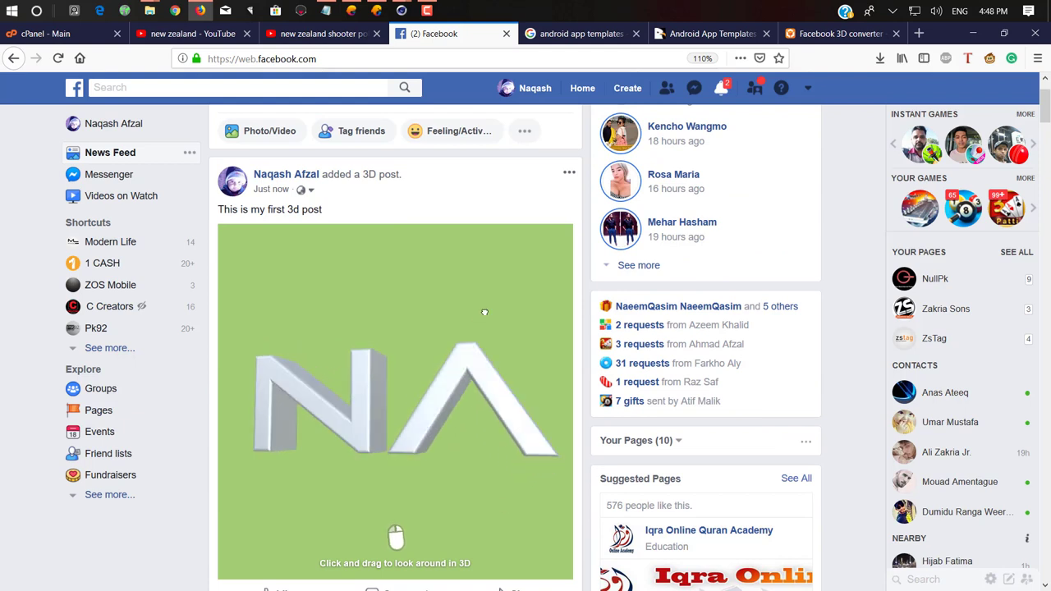
pyautogui.moveTo(482, 307); pyautogui.dragTo(403, 535)
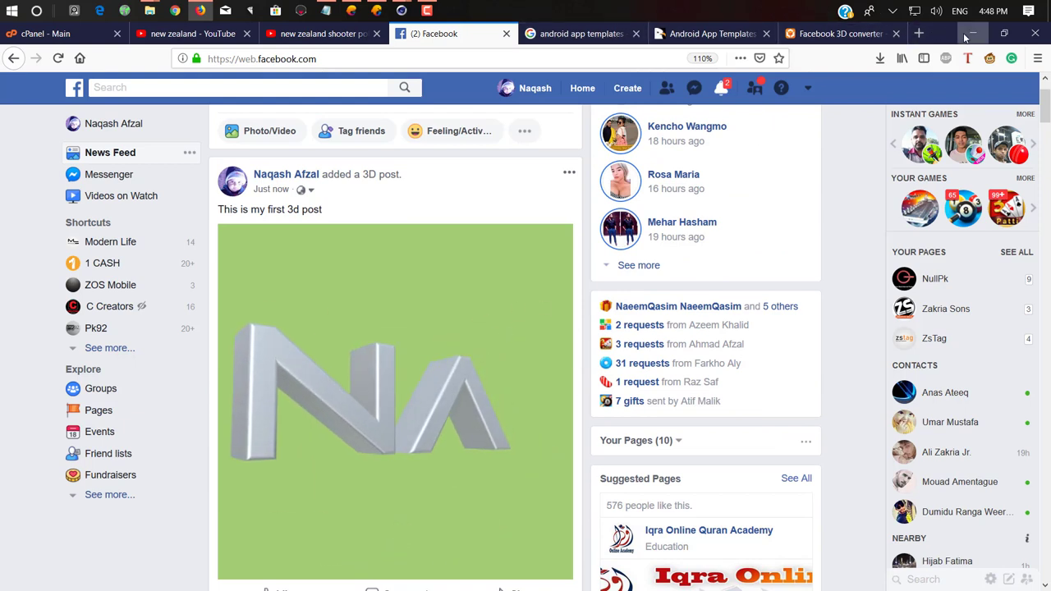
pyautogui.moveTo(468, 244); pyautogui.dragTo(378, 358)
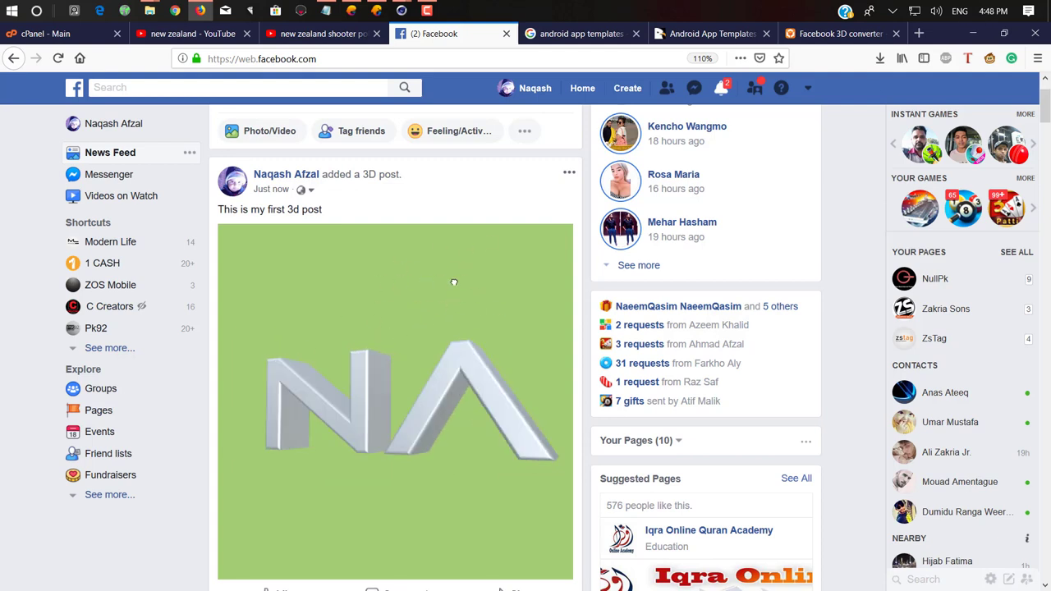
pyautogui.moveTo(449, 316); pyautogui.dragTo(518, 258)
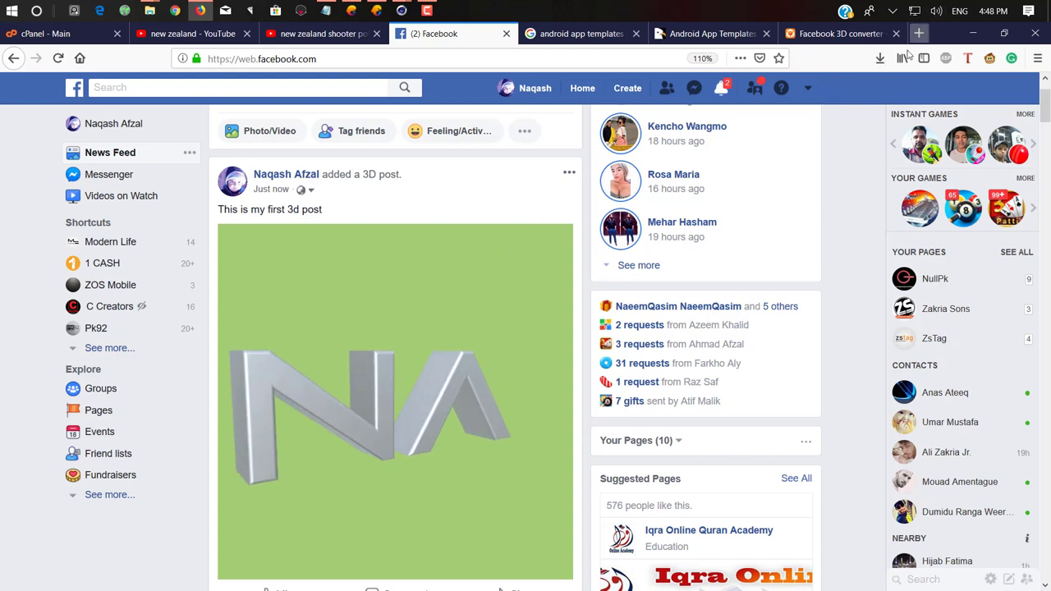
pyautogui.click(428, 8)
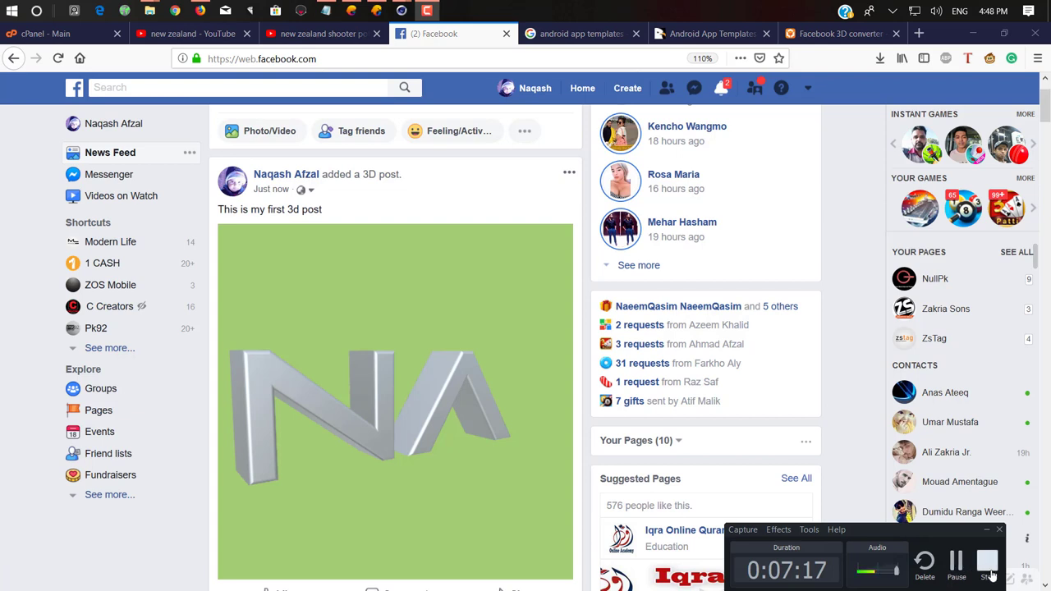